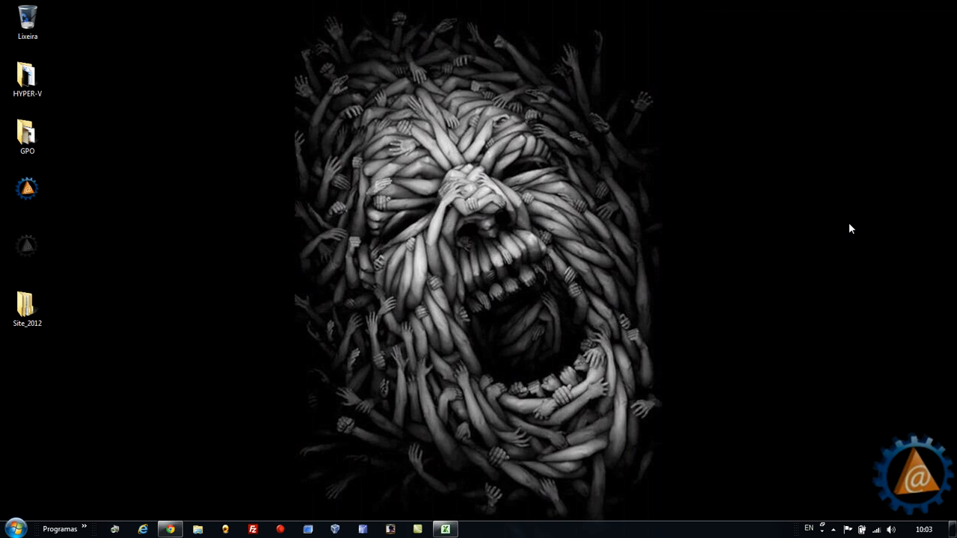
Step: Switch to the Excel workbook Aula_SE_R and look through the ESTOQUE, Vendedoras, Planos and Farmácia sheets, ending on Escolar
{"action": "left_click", "coordinate": [445, 530]}
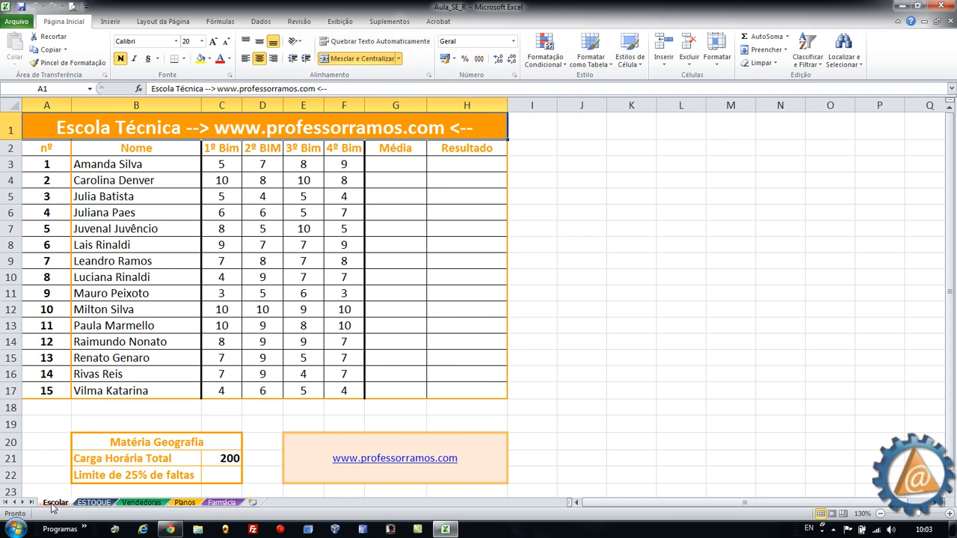
{"action": "left_click", "coordinate": [95, 502]}
{"action": "left_click", "coordinate": [142, 502]}
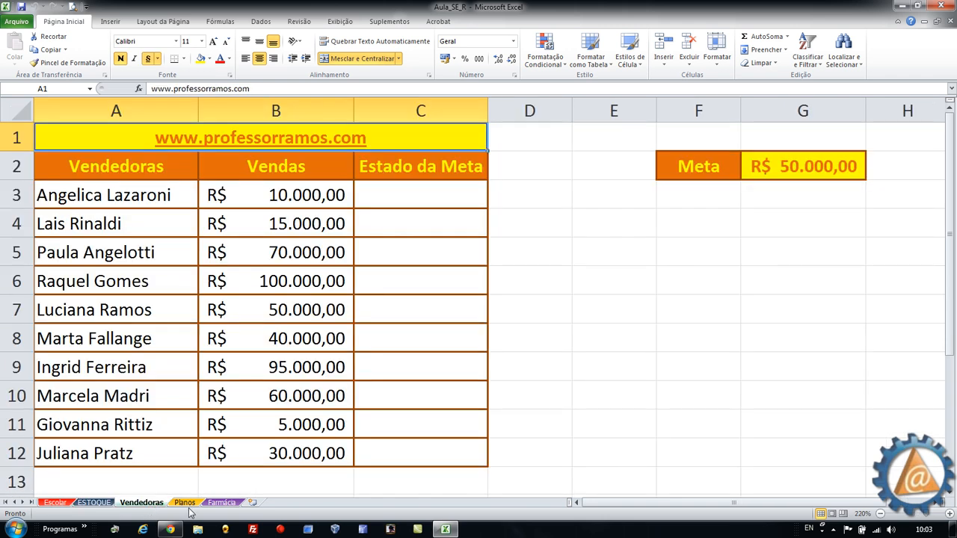
{"action": "left_click", "coordinate": [185, 503]}
{"action": "left_click", "coordinate": [220, 503]}
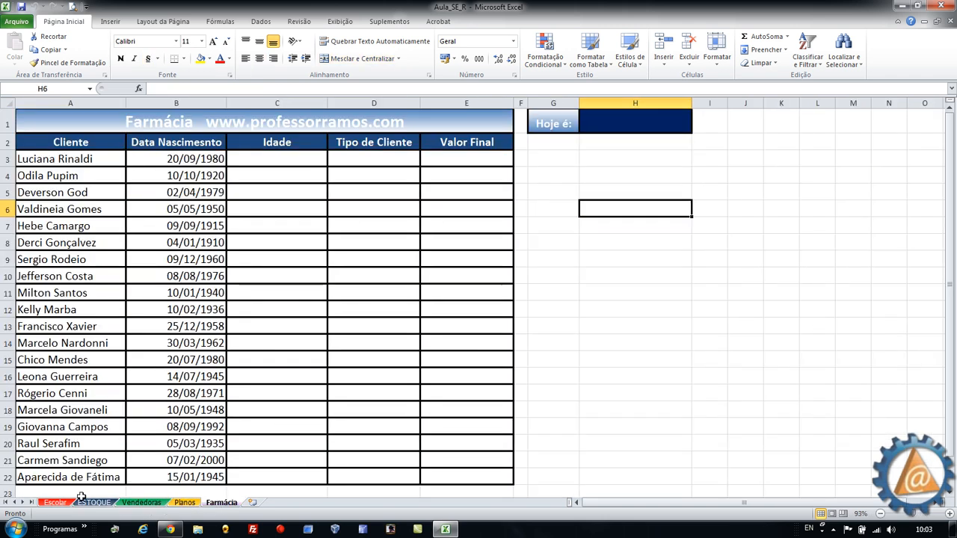
{"action": "left_click", "coordinate": [57, 502]}
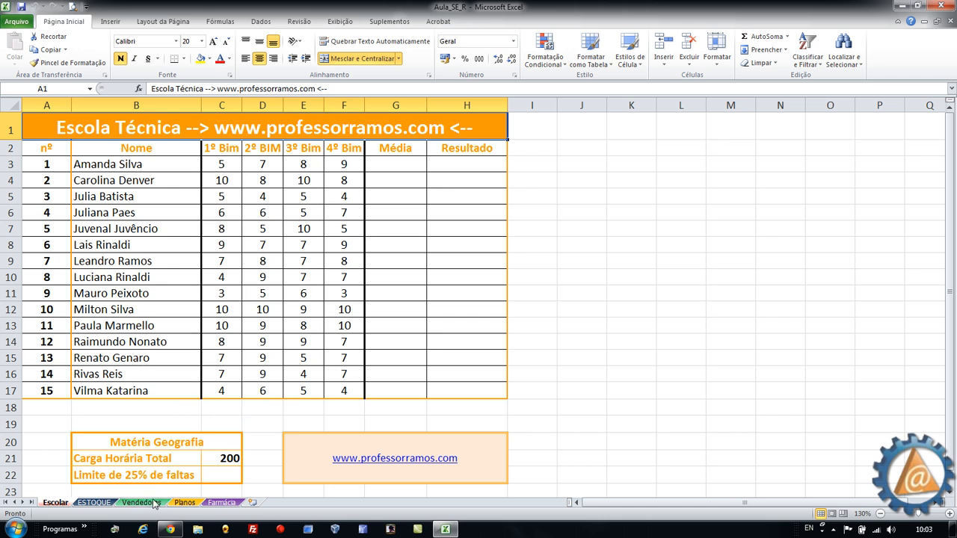
Step: View the Downloads page of professorramos.com in Chrome and return to the Excel workbook
{"action": "left_click", "coordinate": [169, 529]}
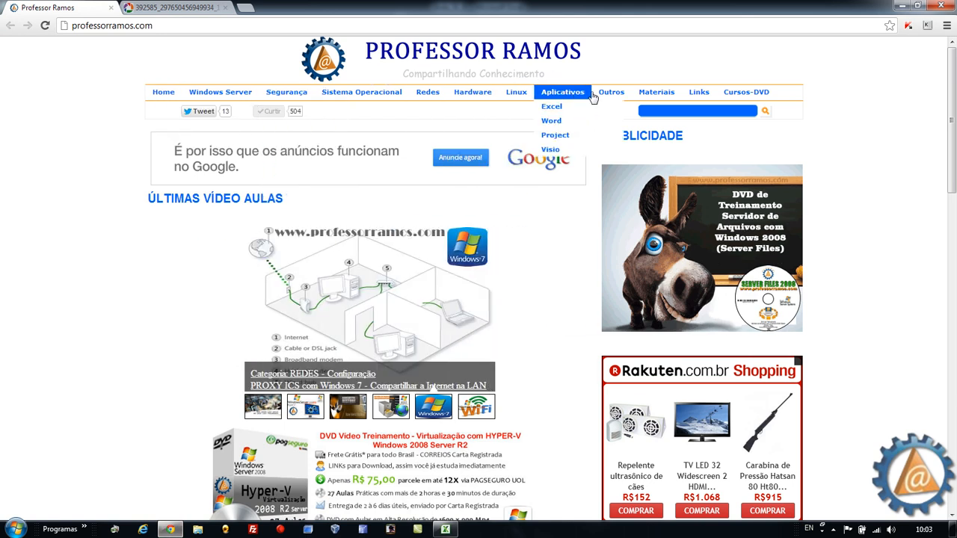
{"action": "left_click", "coordinate": [658, 93]}
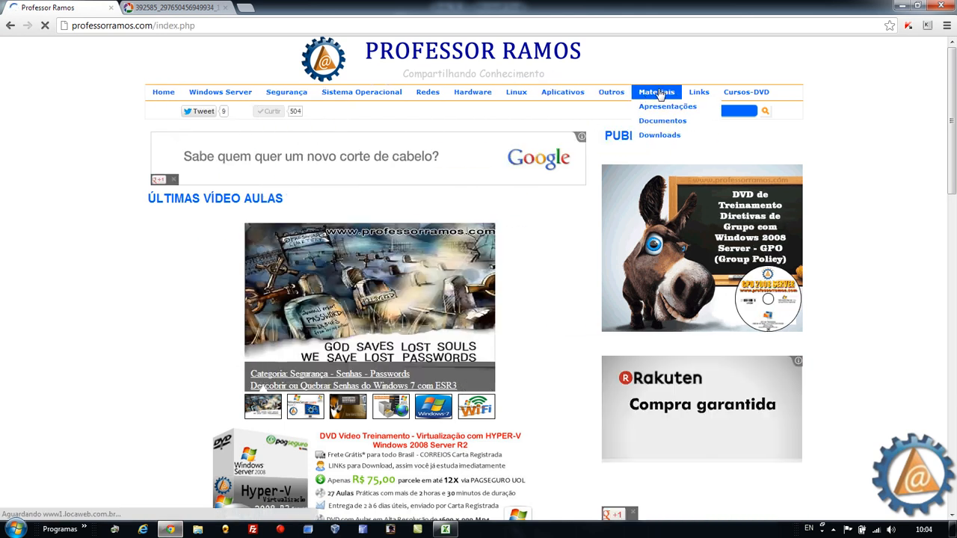
{"action": "left_click", "coordinate": [651, 137]}
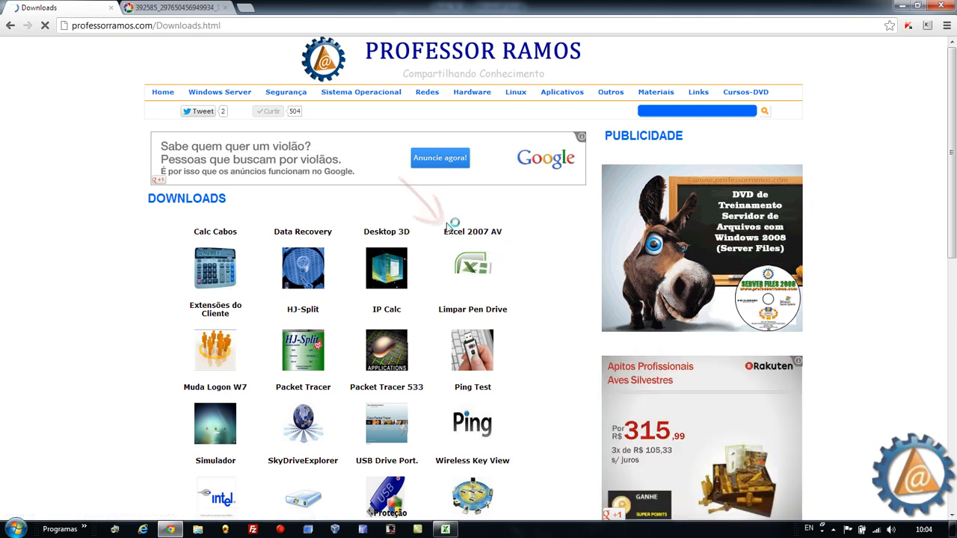
{"action": "left_click", "coordinate": [428, 58]}
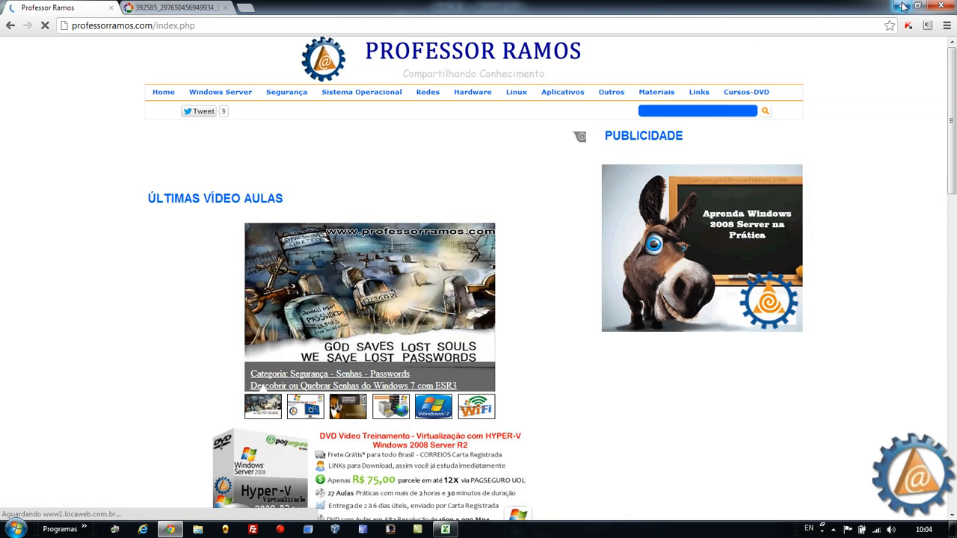
{"action": "left_click", "coordinate": [901, 6]}
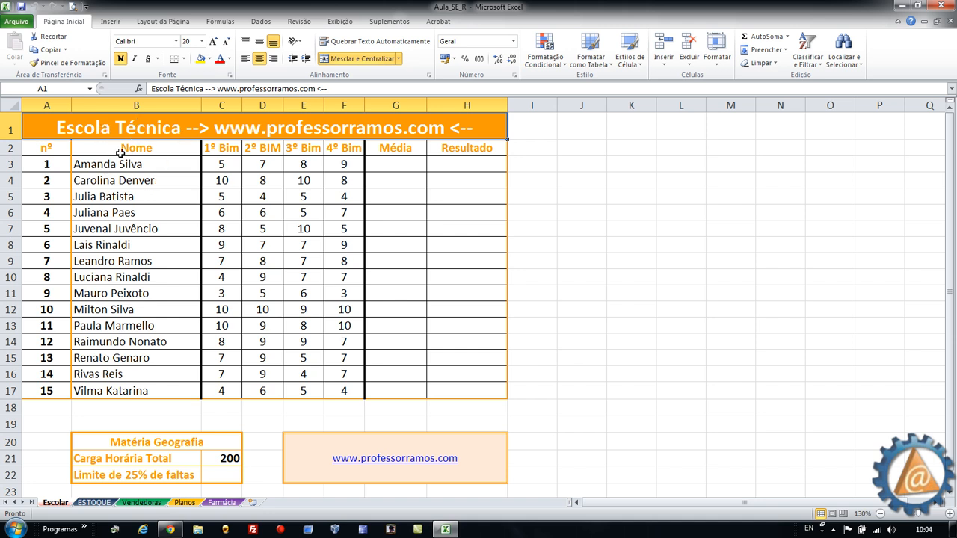
Step: Examine the student numbers, names, first student's bimester grades, and the Média and Resultado columns on the Escolar sheet
{"action": "left_click_drag", "start_coordinate": [54, 166], "coordinate": [49, 385]}
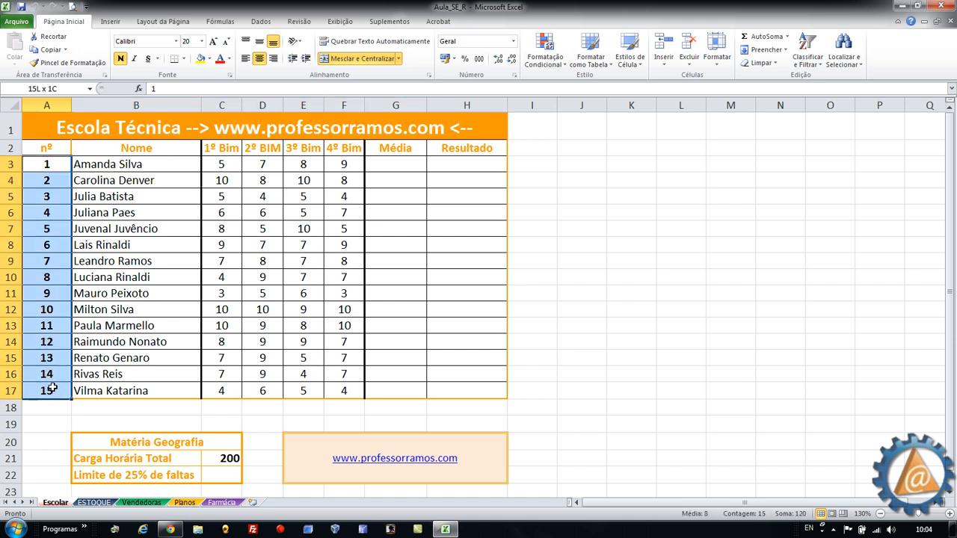
{"action": "left_click_drag", "start_coordinate": [158, 165], "coordinate": [149, 377]}
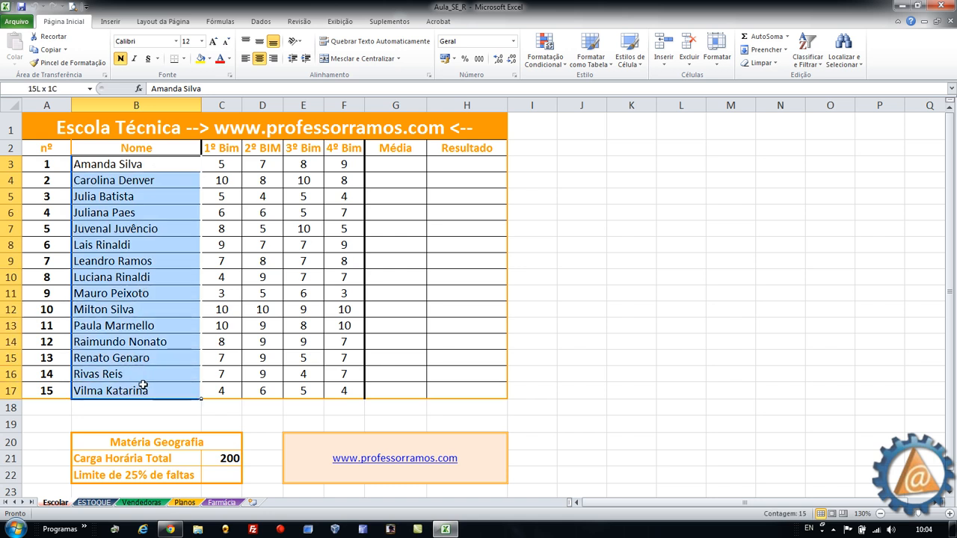
{"action": "left_click_drag", "start_coordinate": [218, 165], "coordinate": [344, 164]}
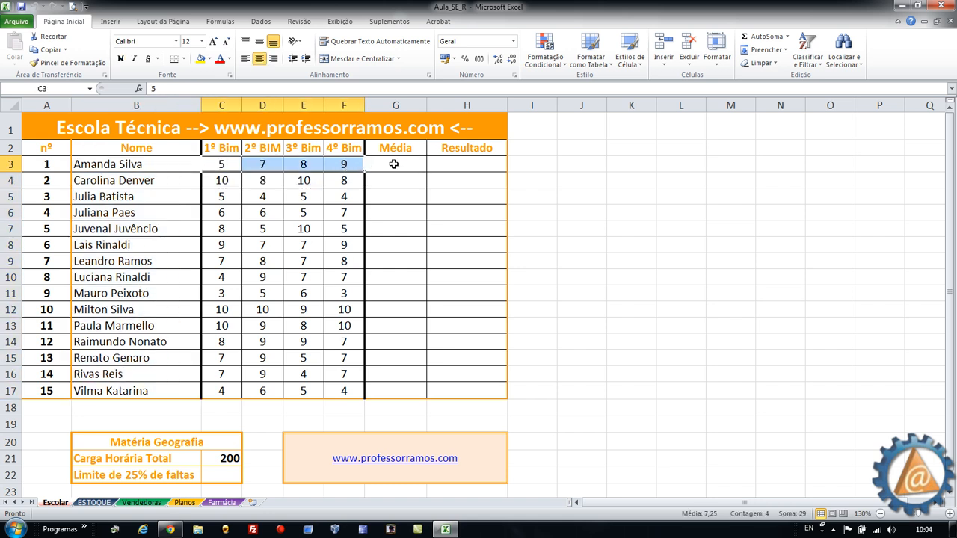
{"action": "left_click", "coordinate": [394, 164]}
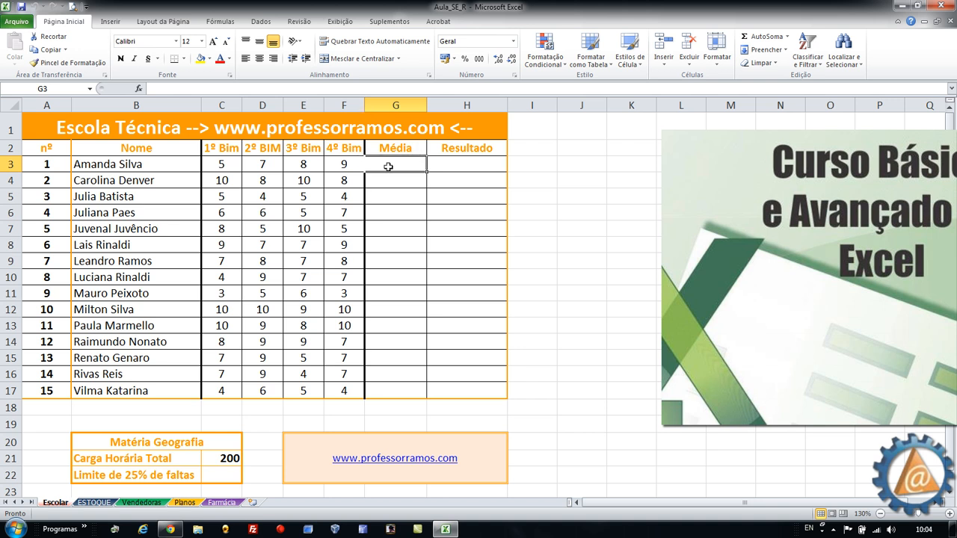
{"action": "left_click", "coordinate": [453, 163]}
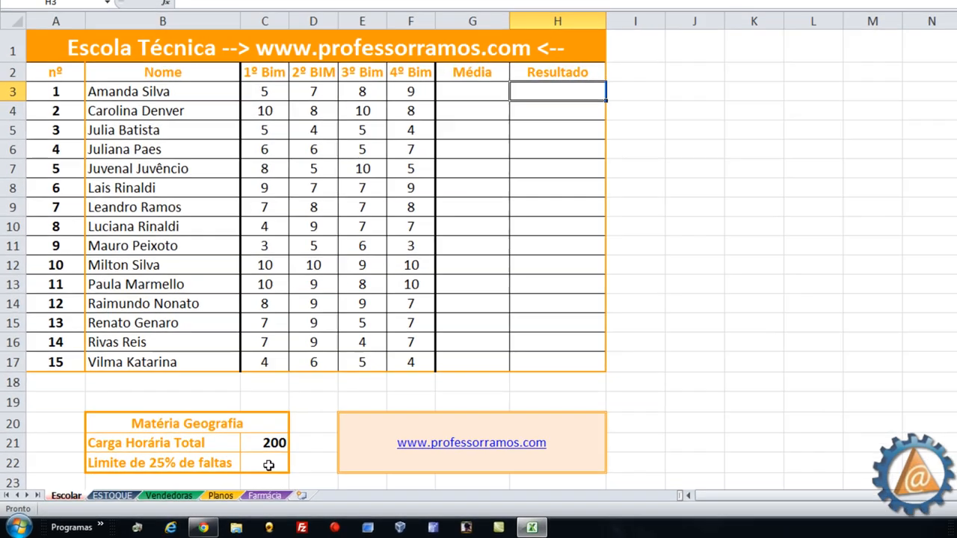
Step: Calculate the 25% absence limit in C22 with the formula =C21*25% and review the formula
{"action": "left_click", "coordinate": [223, 475]}
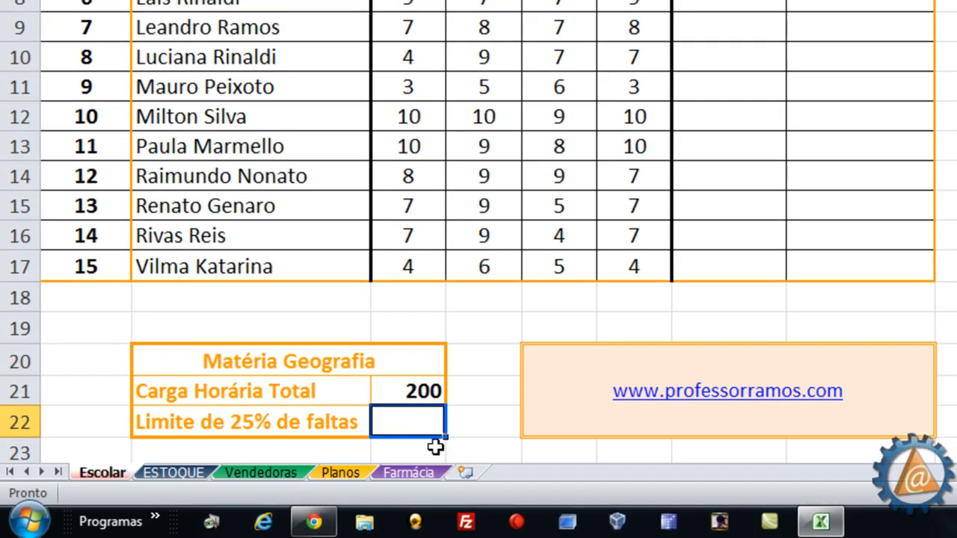
{"action": "type", "text": "="}
{"action": "left_click", "coordinate": [426, 388]}
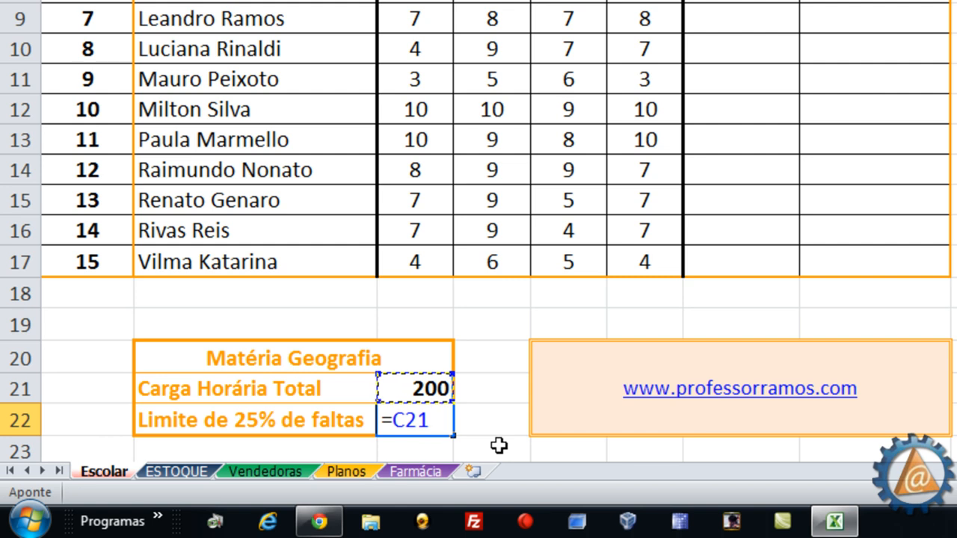
{"action": "type", "text": "*25"}
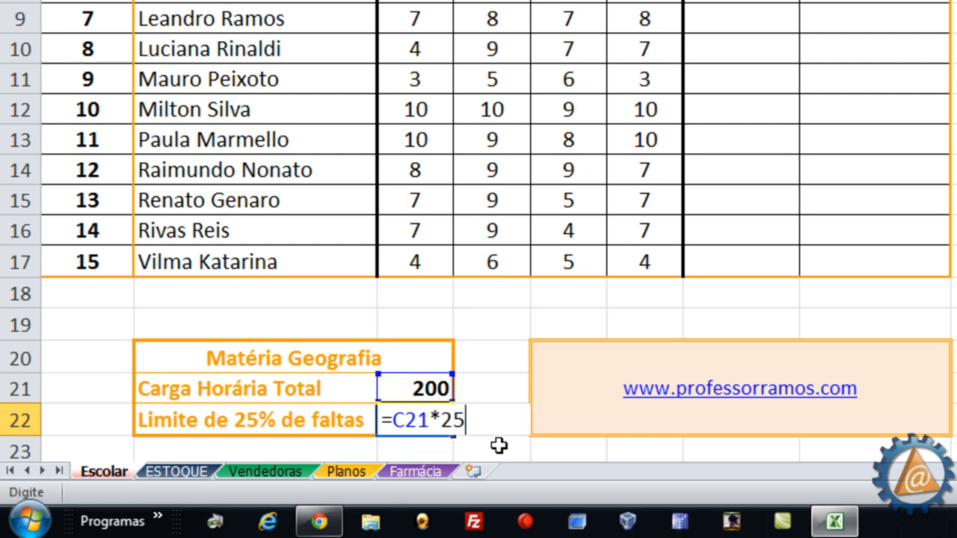
{"action": "type", "text": "%"}
{"action": "key", "text": "Return"}
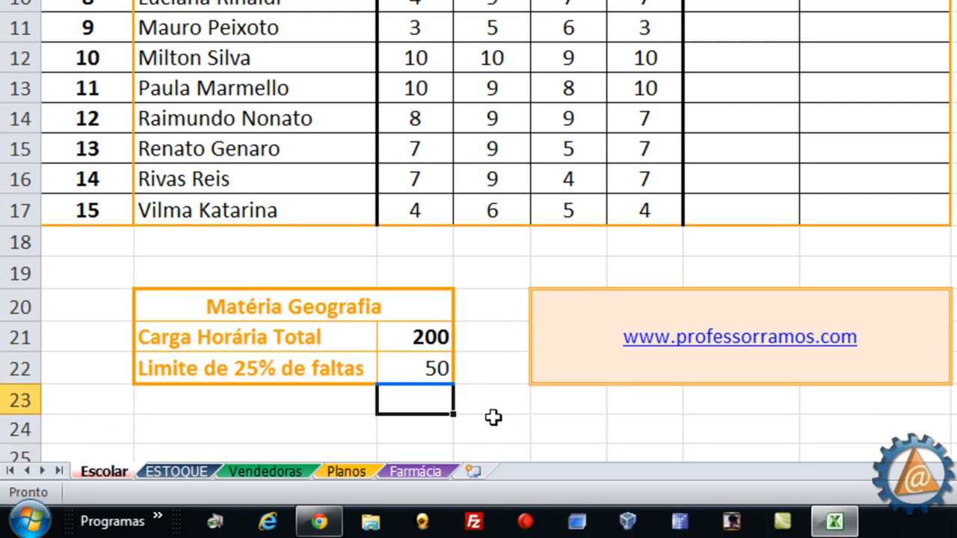
{"action": "double_click", "coordinate": [434, 365]}
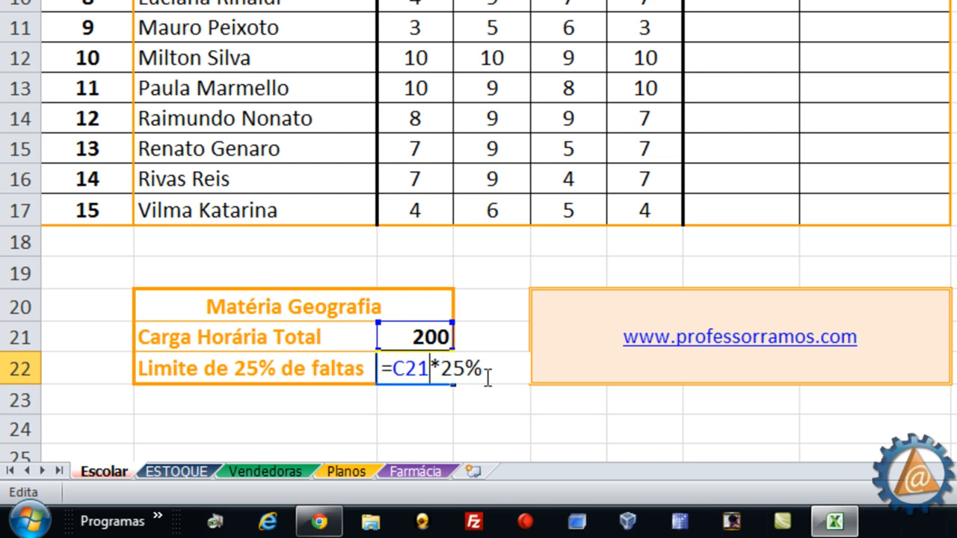
{"action": "key", "text": "Escape"}
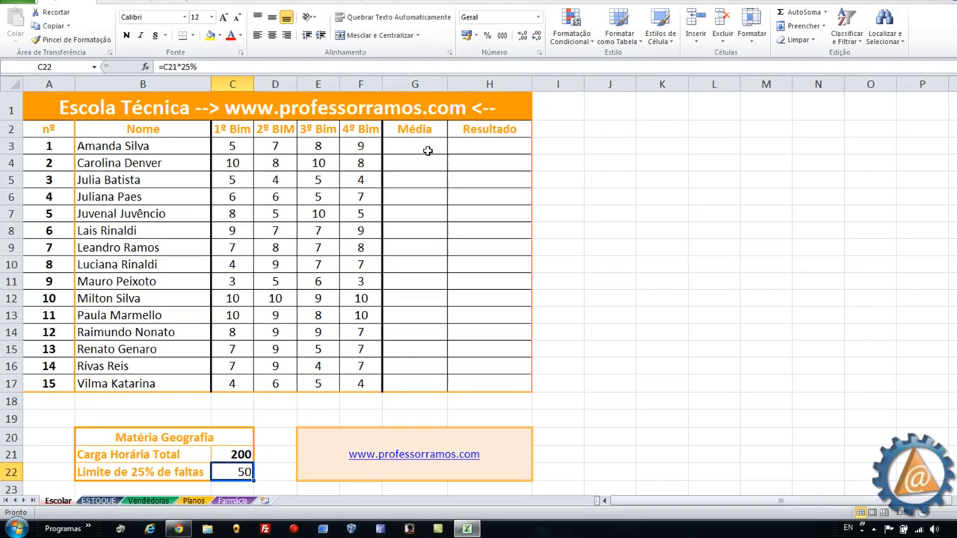
Step: Calculate the first student's average in G3 with =MÉDIA(C3:F3)
{"action": "left_click", "coordinate": [427, 150]}
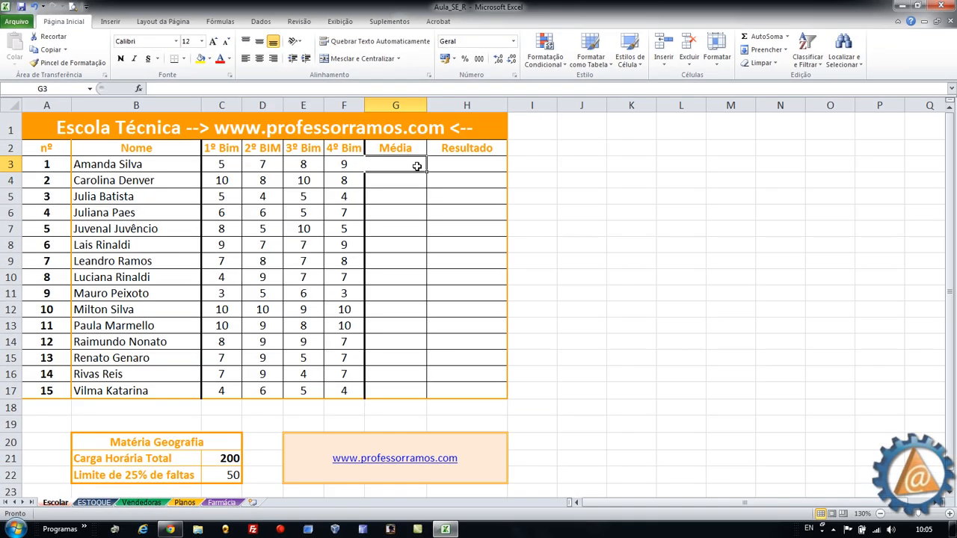
{"action": "left_click", "coordinate": [788, 37]}
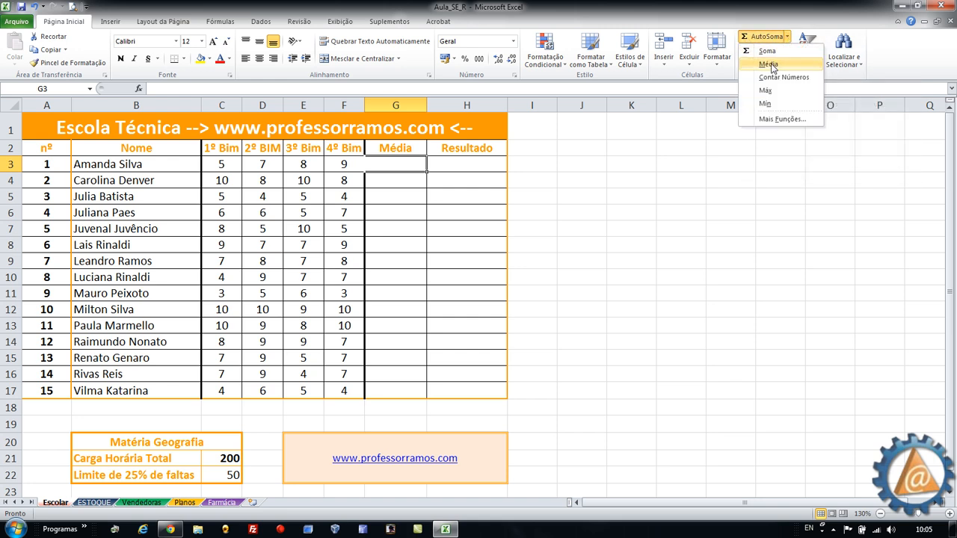
{"action": "left_click", "coordinate": [773, 64]}
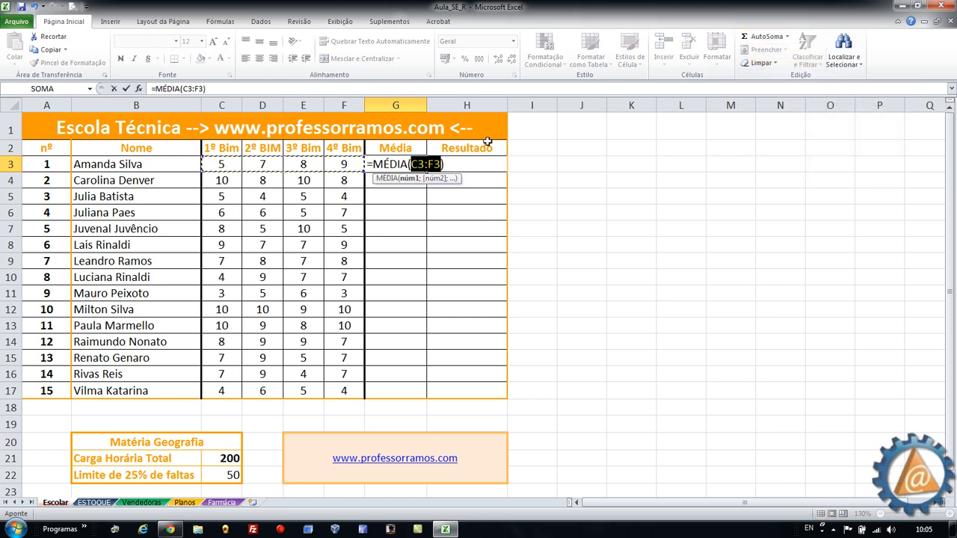
{"action": "left_click", "coordinate": [216, 163]}
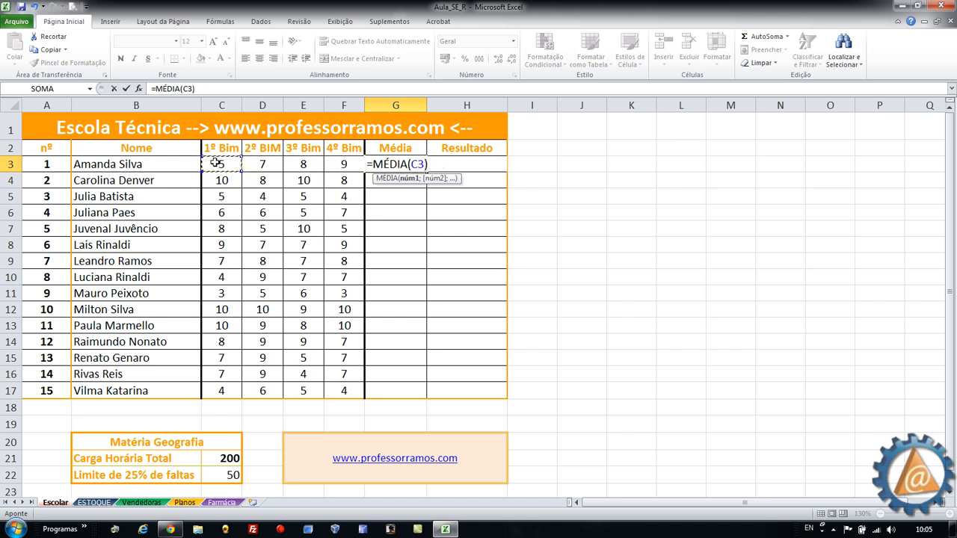
{"action": "left_click_drag", "start_coordinate": [231, 159], "coordinate": [341, 161]}
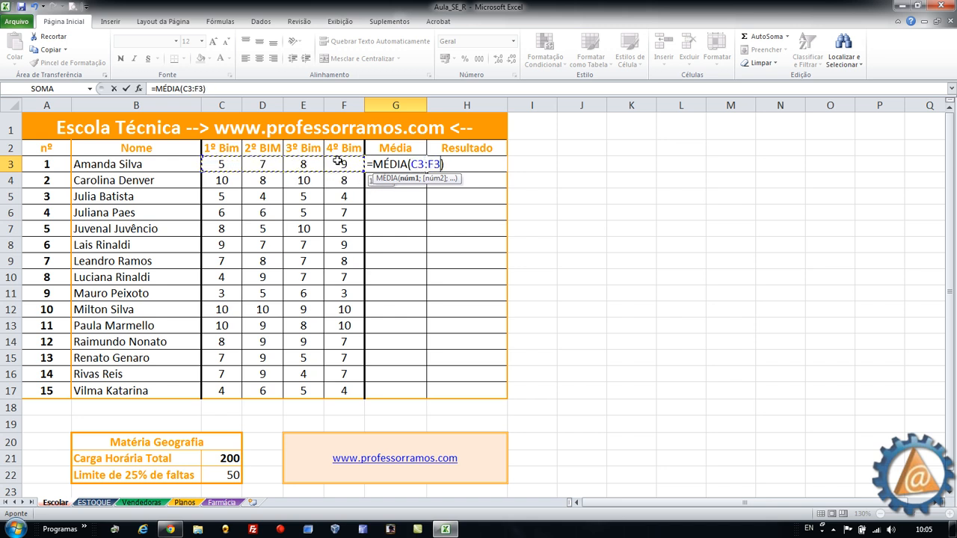
{"action": "key", "text": "Return"}
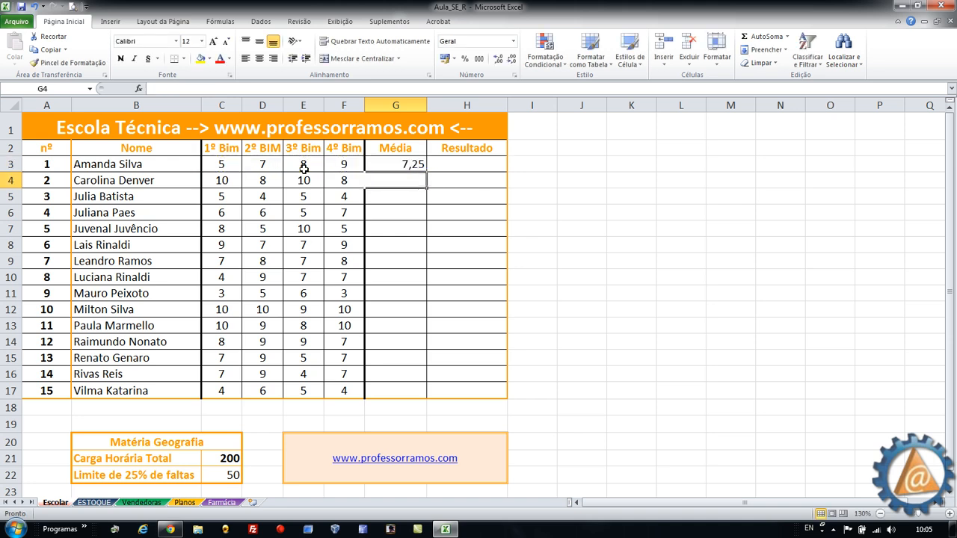
Step: Fill the average formula from G3 down through G17 for all students
{"action": "left_click", "coordinate": [424, 170]}
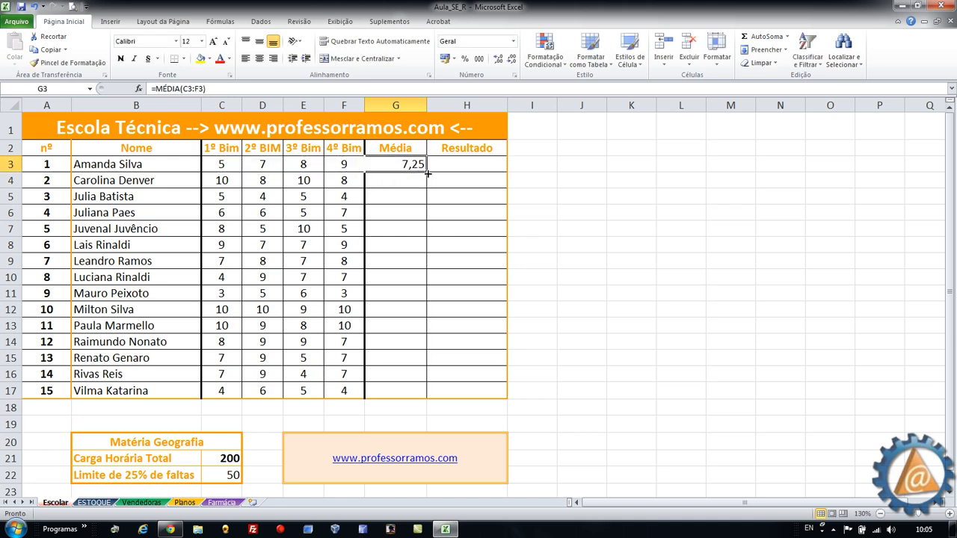
{"action": "left_click_drag", "start_coordinate": [427, 172], "coordinate": [441, 392]}
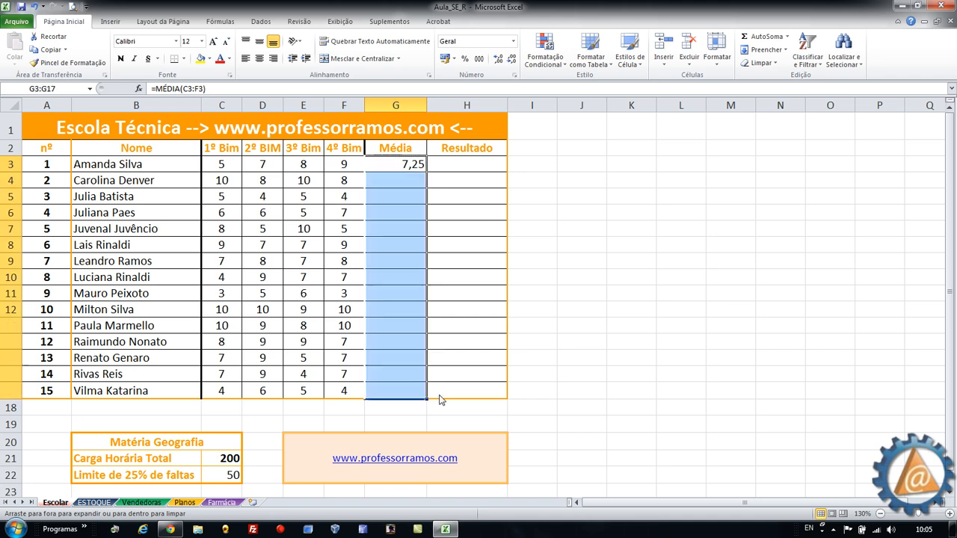
{"action": "left_click", "coordinate": [566, 408]}
Step: Format the averages in G3:G17 to show one decimal place
{"action": "left_click_drag", "start_coordinate": [396, 168], "coordinate": [405, 389]}
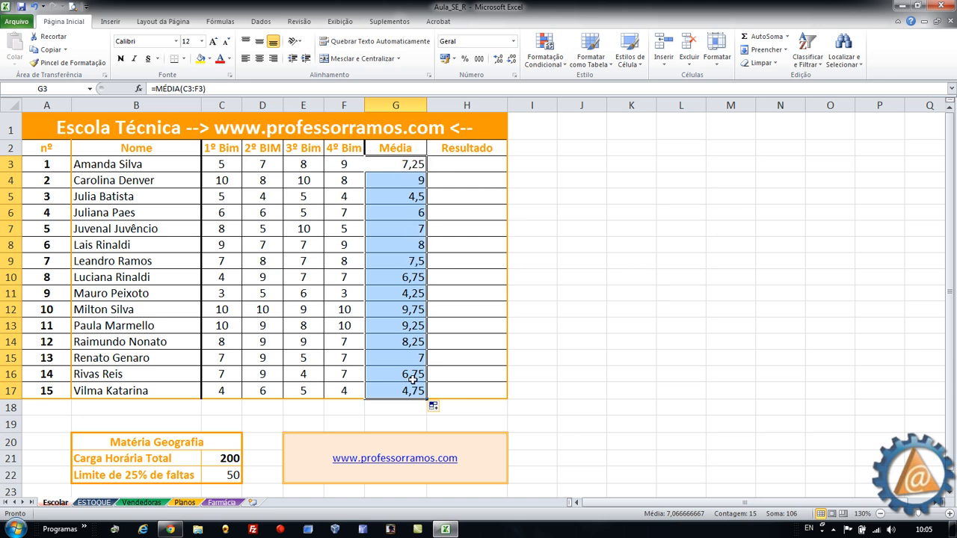
{"action": "left_click", "coordinate": [513, 60]}
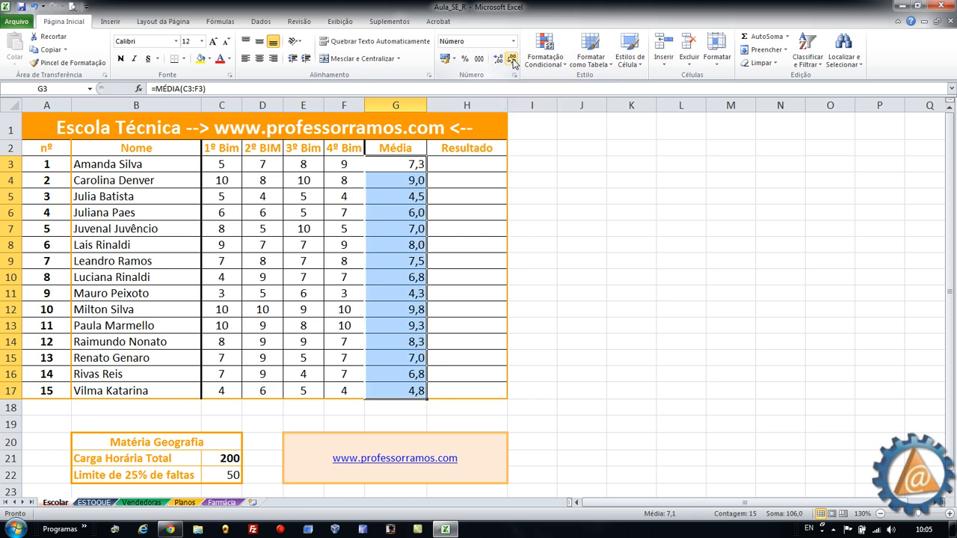
{"action": "left_click", "coordinate": [578, 199]}
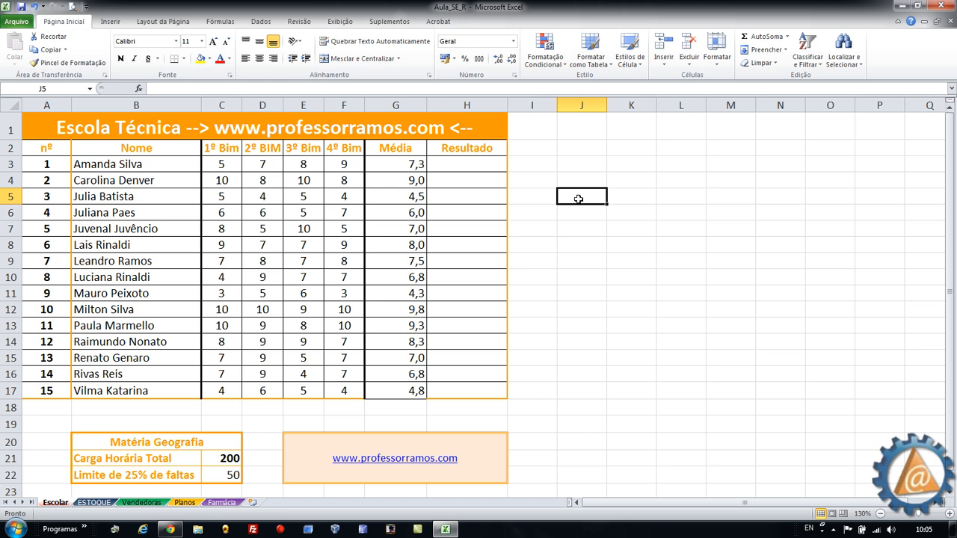
Step: Widen the Resultado column and begin an SE formula in H3 with the logical test G3>=5
{"action": "left_click", "coordinate": [464, 165]}
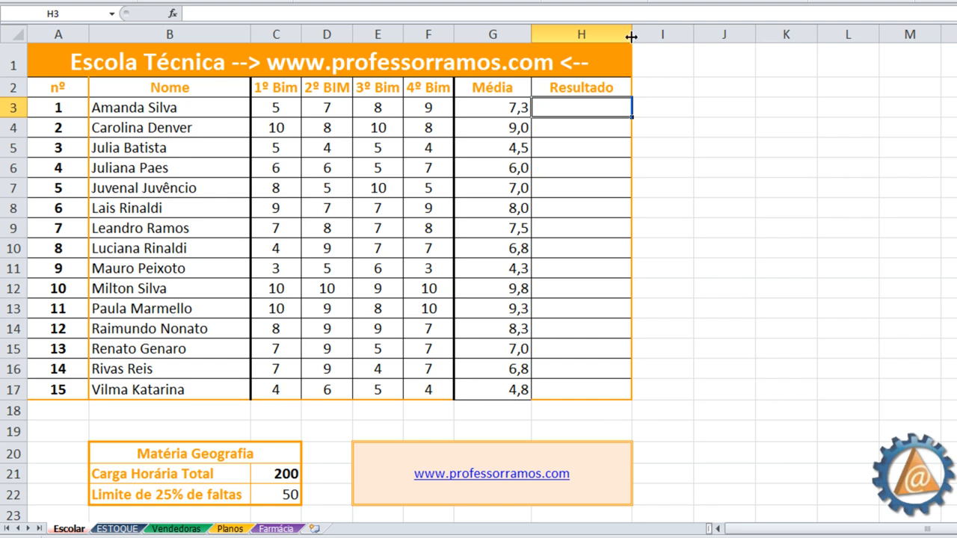
{"action": "left_click_drag", "start_coordinate": [631, 33], "coordinate": [673, 34]}
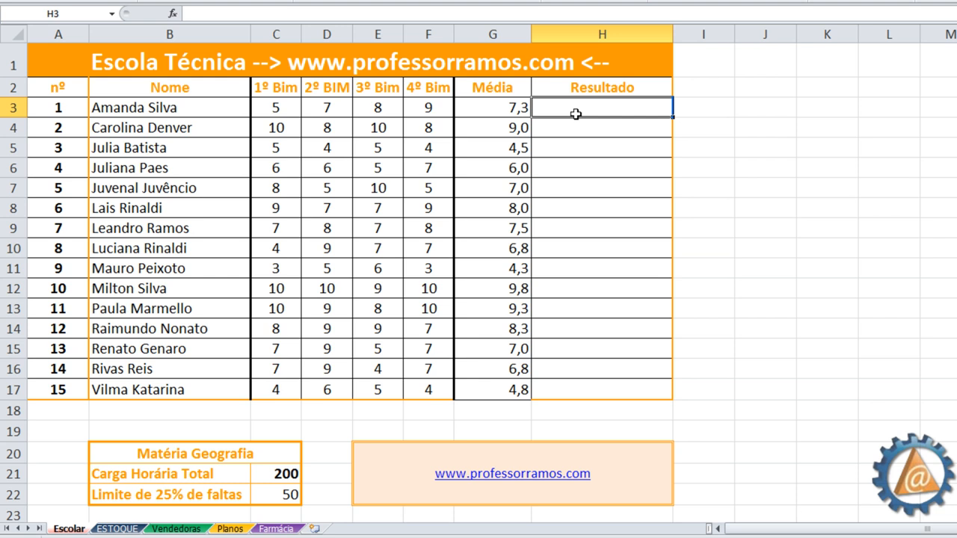
{"action": "type", "text": "=SE"}
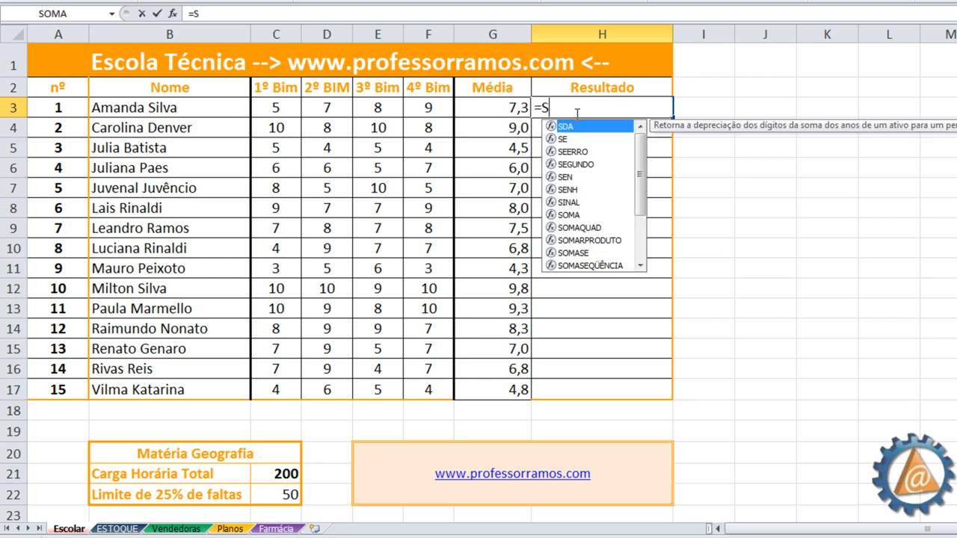
{"action": "type", "text": "("}
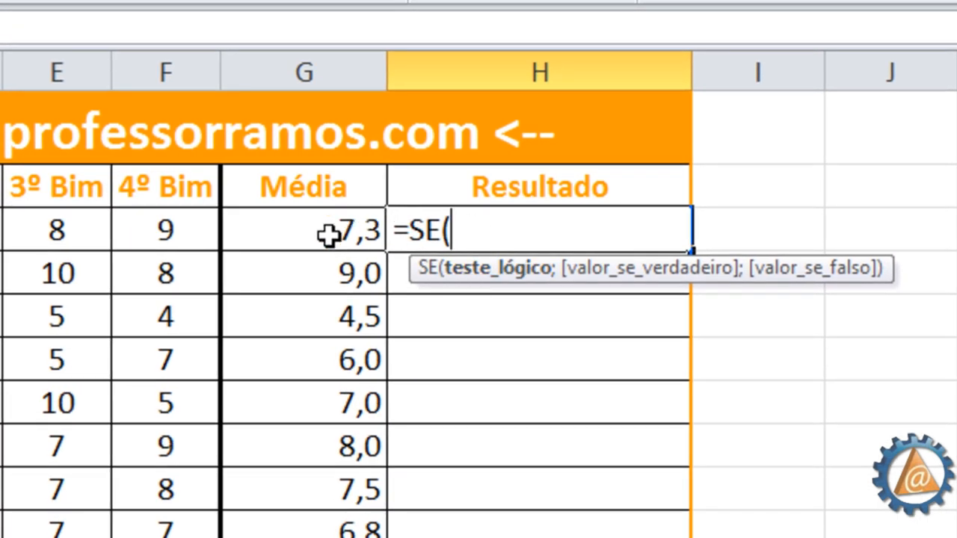
{"action": "left_click", "coordinate": [329, 236]}
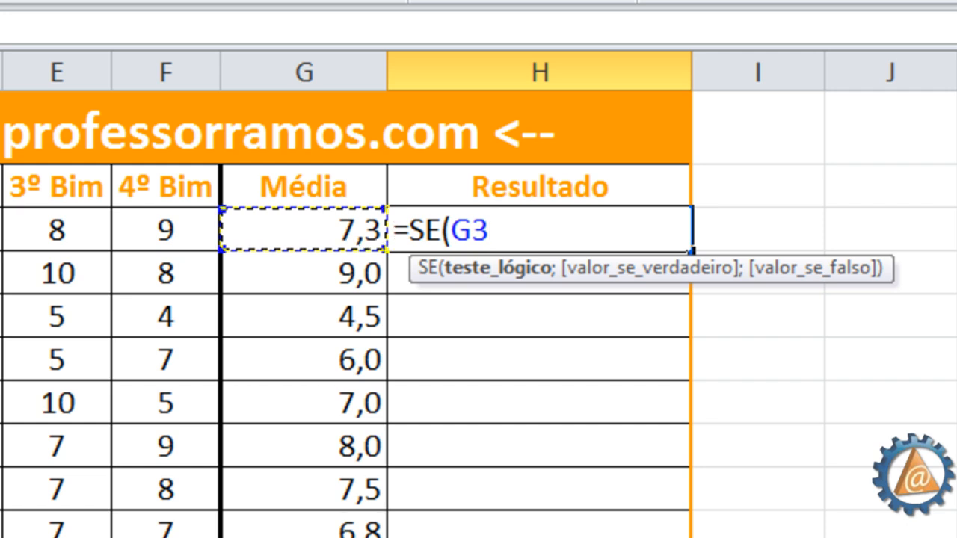
{"action": "type", "text": ">="}
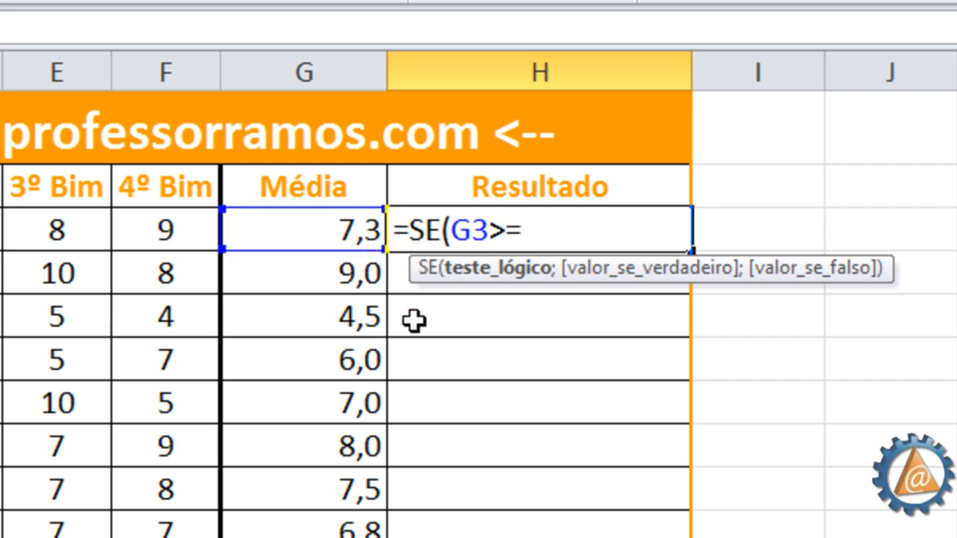
{"action": "type", "text": "5"}
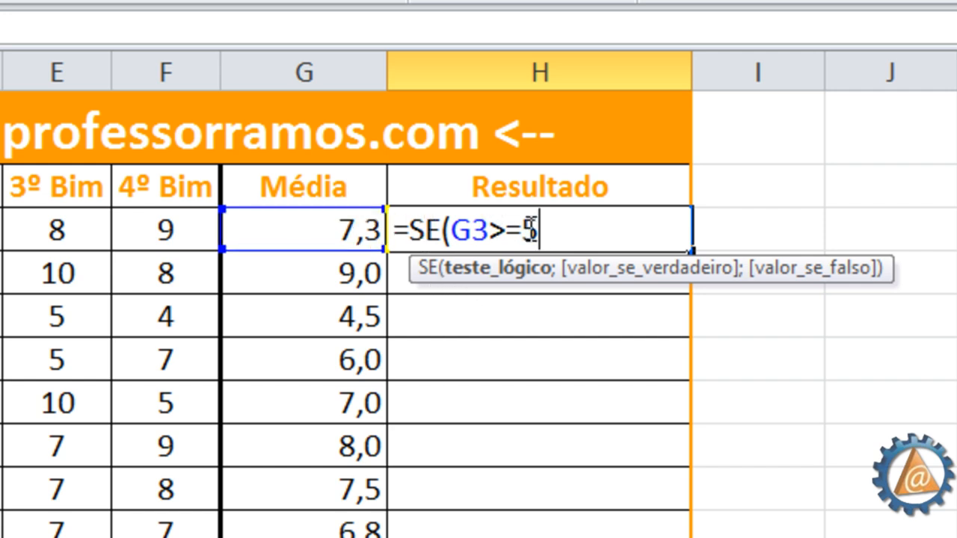
{"action": "type", "text": ";"}
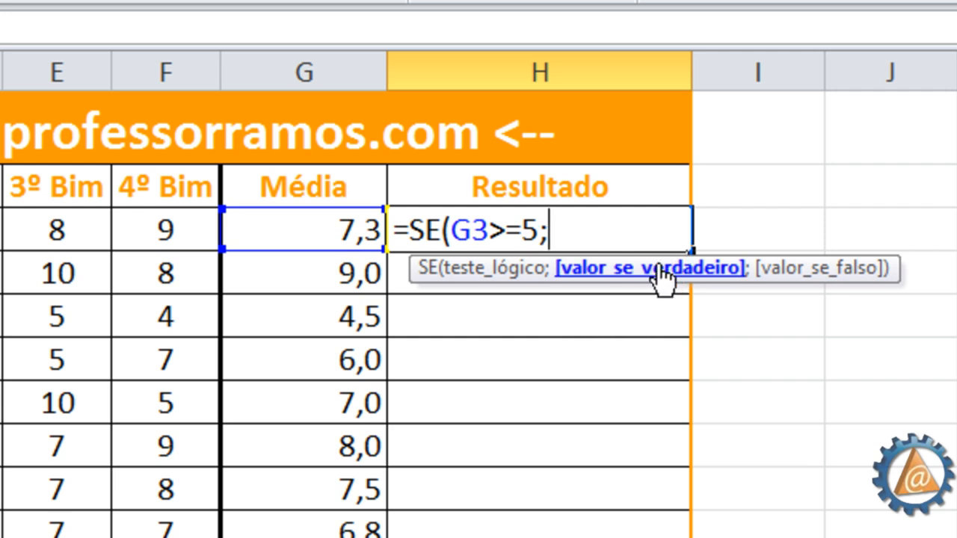
Step: Complete the SE formula in H3 with "Aprovado" as the true value and "Reprovado" as the false value
{"action": "type", "text": "\""}
{"action": "type", "text": "aPR"}
{"action": "key", "text": "BackSpace"}
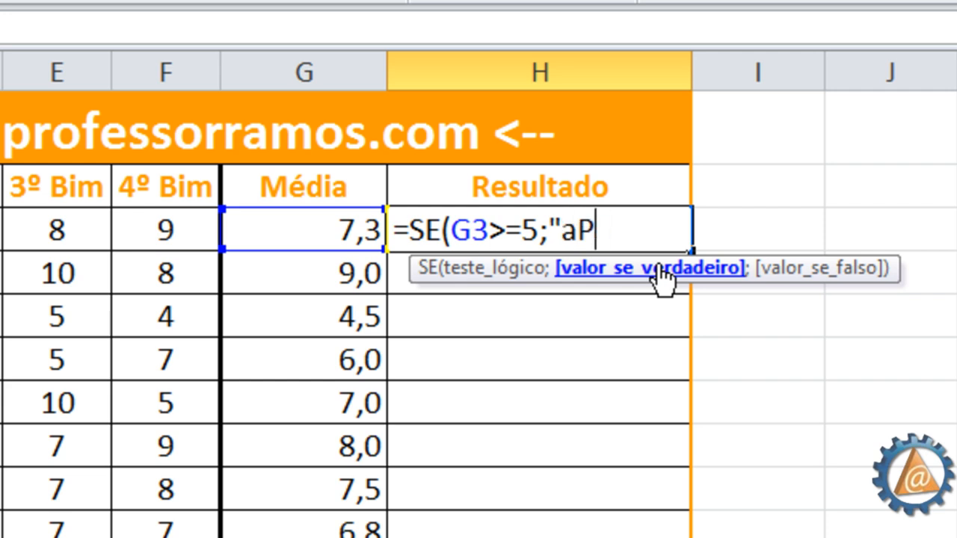
{"action": "key", "text": "BackSpace"}
{"action": "key", "text": "BackSpace"}
{"action": "type", "text": "Aprovado"}
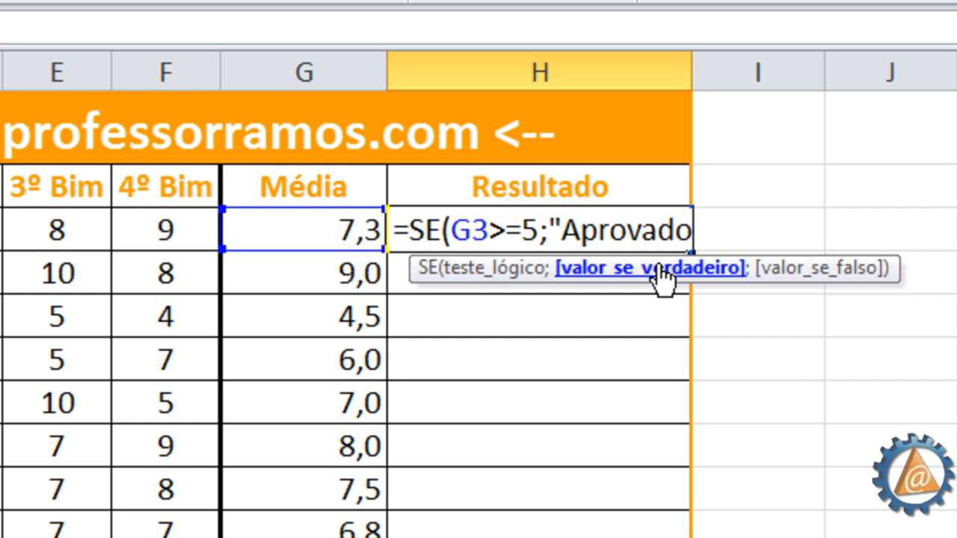
{"action": "type", "text": "\";"}
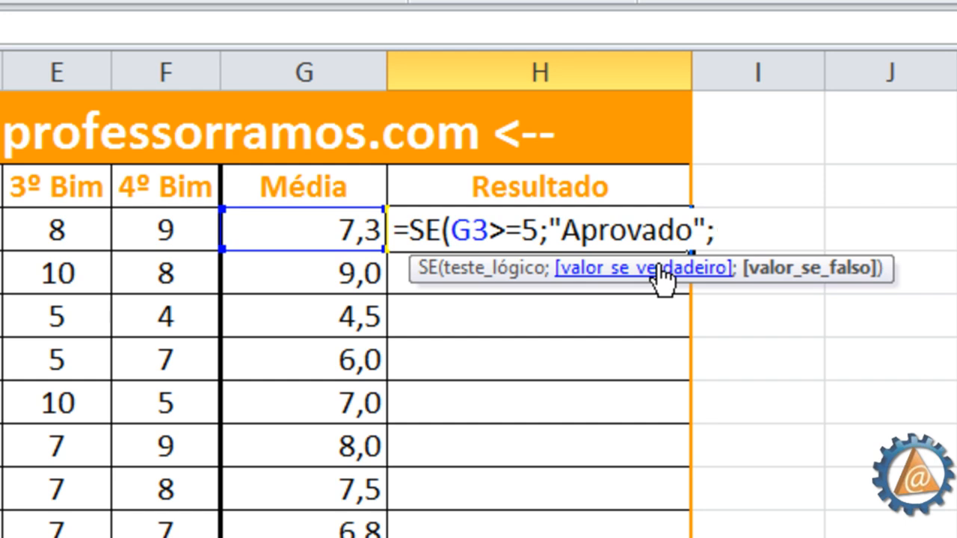
{"action": "type", "text": "\"Reprovado"}
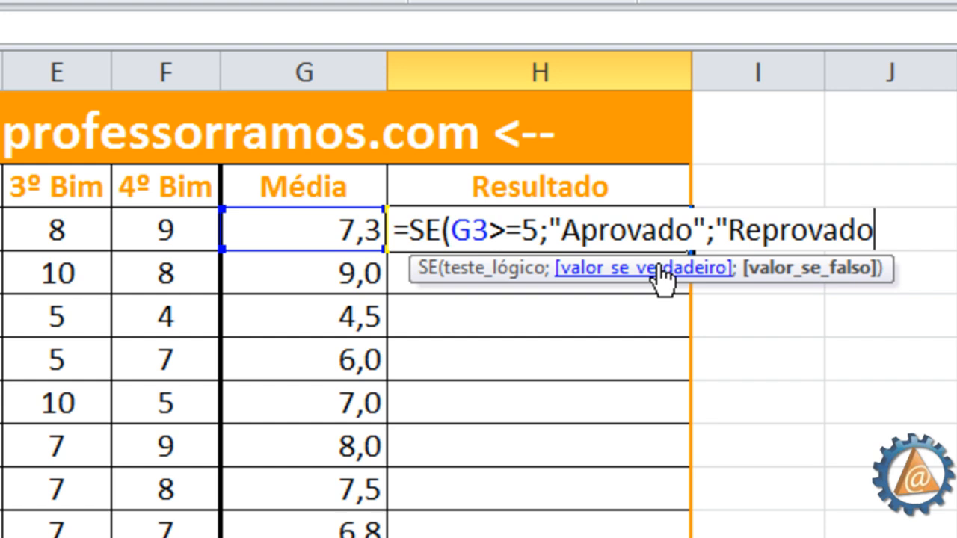
{"action": "type", "text": "\")"}
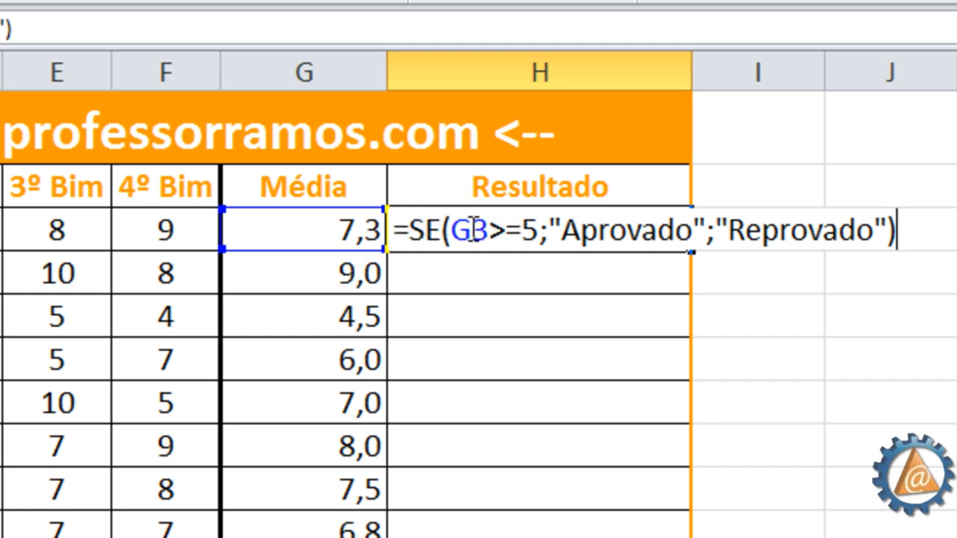
Step: Review the logical test, true value and false value in the H3 formula, and enter it in the cell
{"action": "left_click_drag", "start_coordinate": [451, 233], "coordinate": [547, 233]}
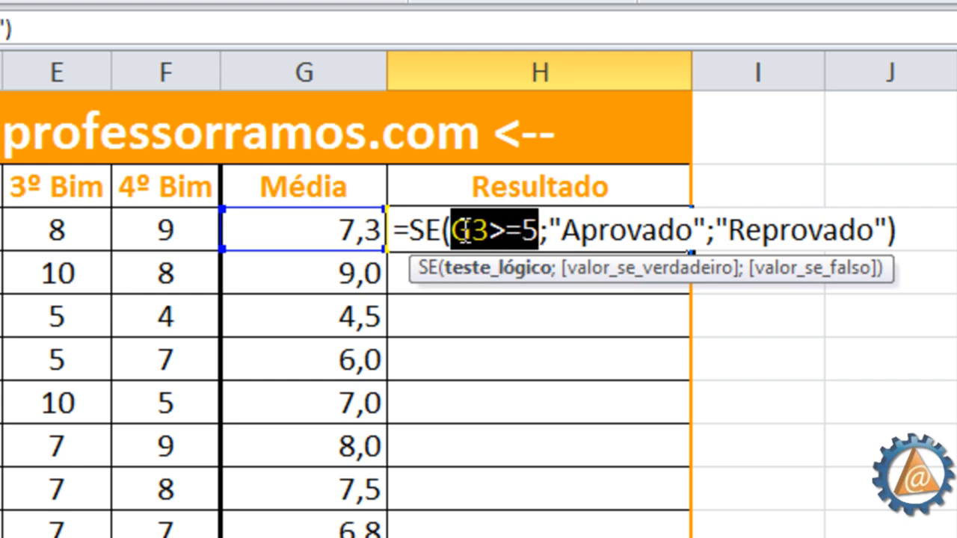
{"action": "left_click_drag", "start_coordinate": [561, 233], "coordinate": [691, 237]}
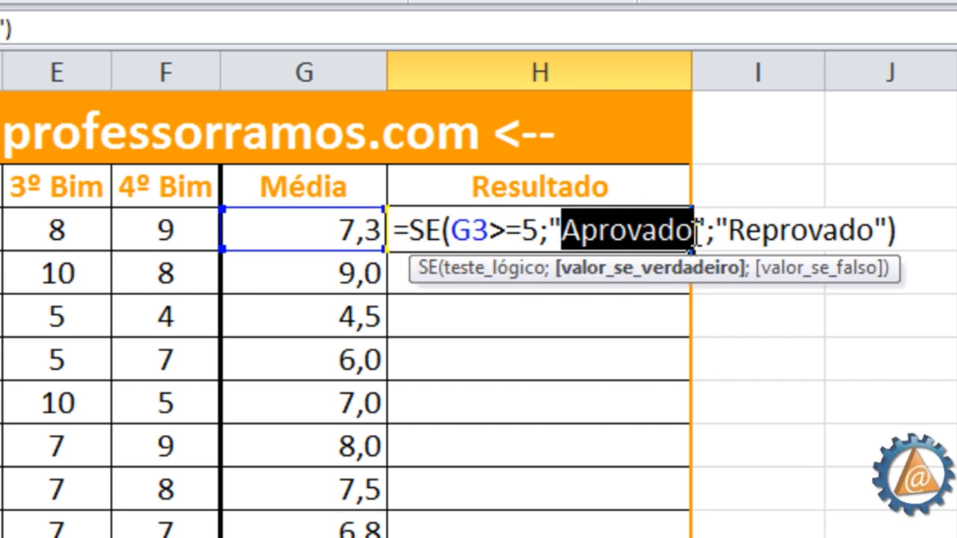
{"action": "left_click_drag", "start_coordinate": [706, 233], "coordinate": [451, 232]}
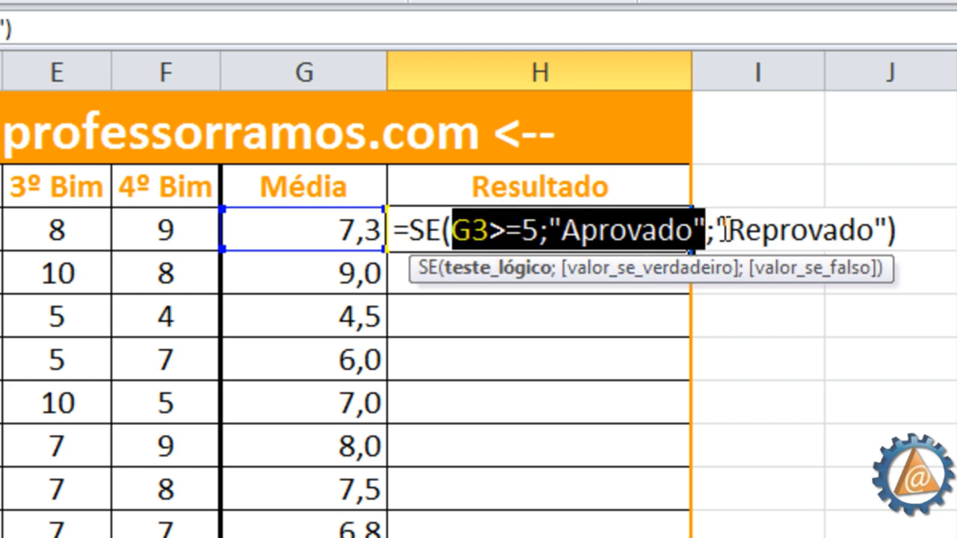
{"action": "left_click_drag", "start_coordinate": [717, 234], "coordinate": [892, 238]}
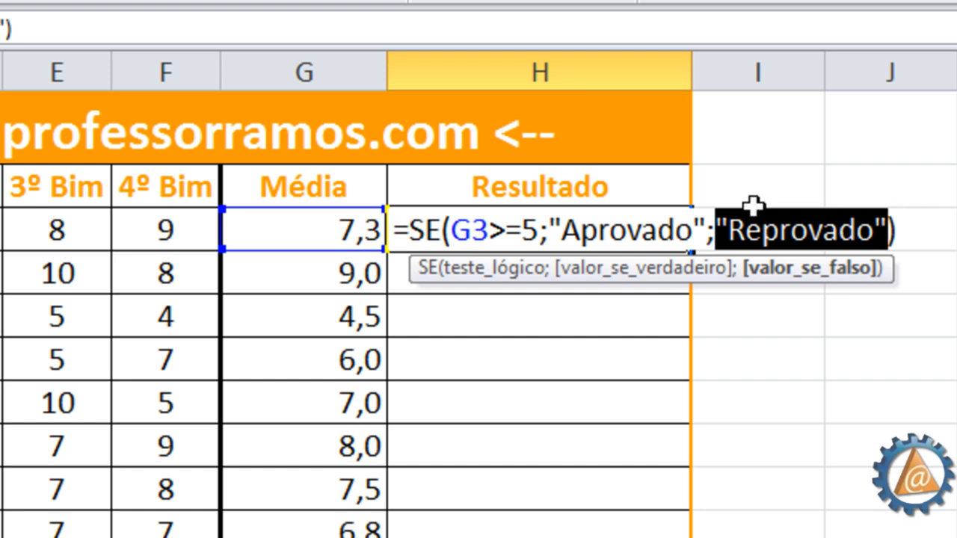
{"action": "key", "text": "Return"}
{"action": "left_click", "coordinate": [620, 224]}
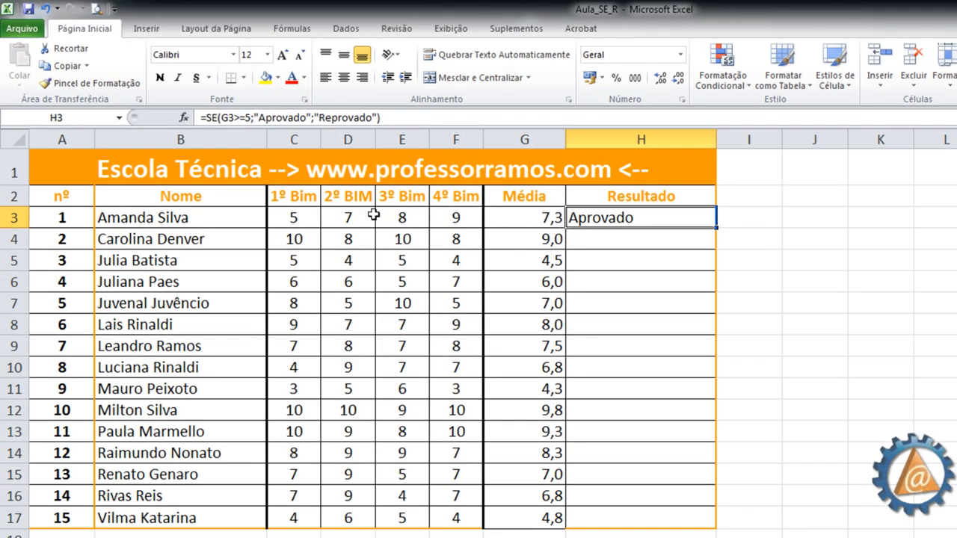
Step: Test the formula by setting the first student's grades in D3, E3 and F3 to 5
{"action": "left_click", "coordinate": [314, 217]}
{"action": "left_click", "coordinate": [364, 220]}
{"action": "type", "text": "5"}
{"action": "left_click", "coordinate": [418, 218]}
{"action": "type", "text": "5"}
{"action": "left_click", "coordinate": [459, 217]}
{"action": "type", "text": "5"}
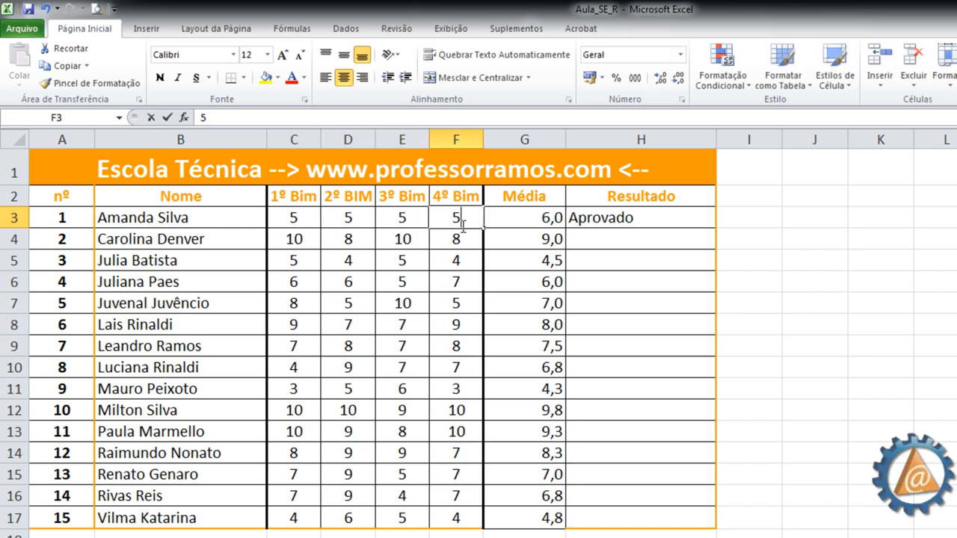
Step: Lower the first student's third-term grade in E3 to 4 and check the result in H3
{"action": "left_click", "coordinate": [407, 220]}
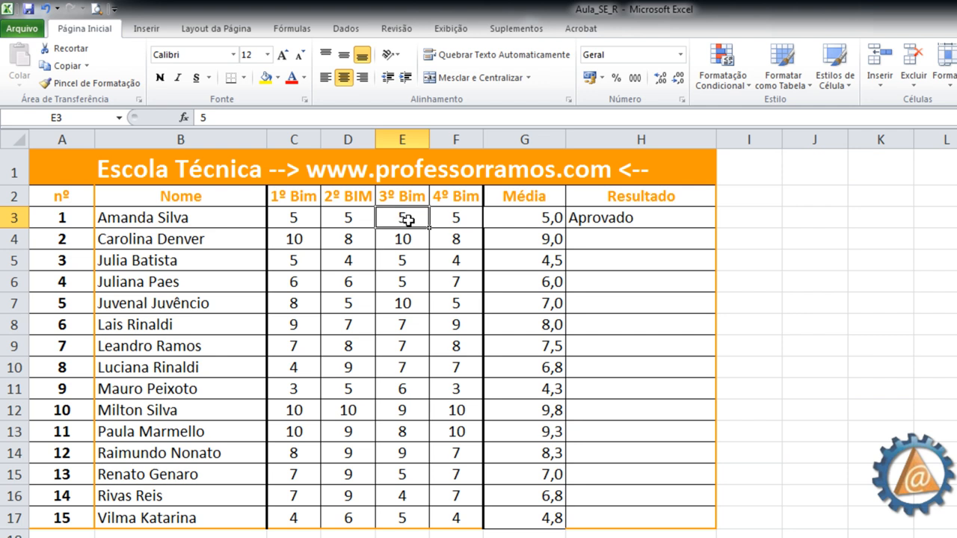
{"action": "type", "text": "4"}
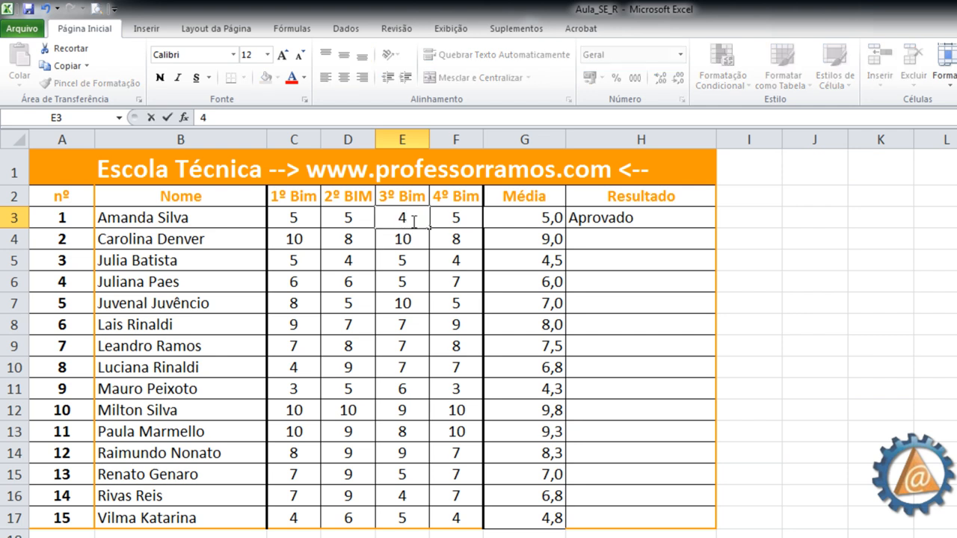
{"action": "key", "text": "Return"}
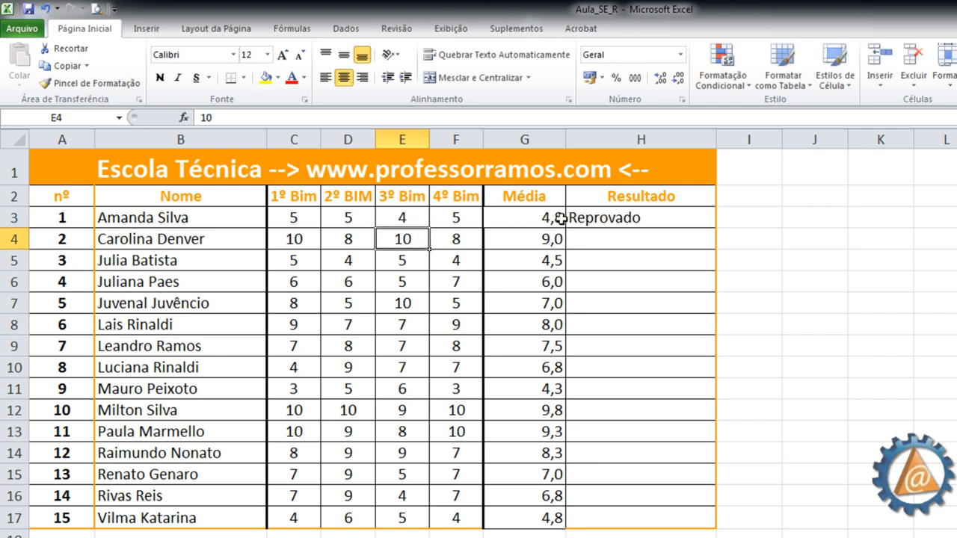
{"action": "left_click", "coordinate": [623, 219]}
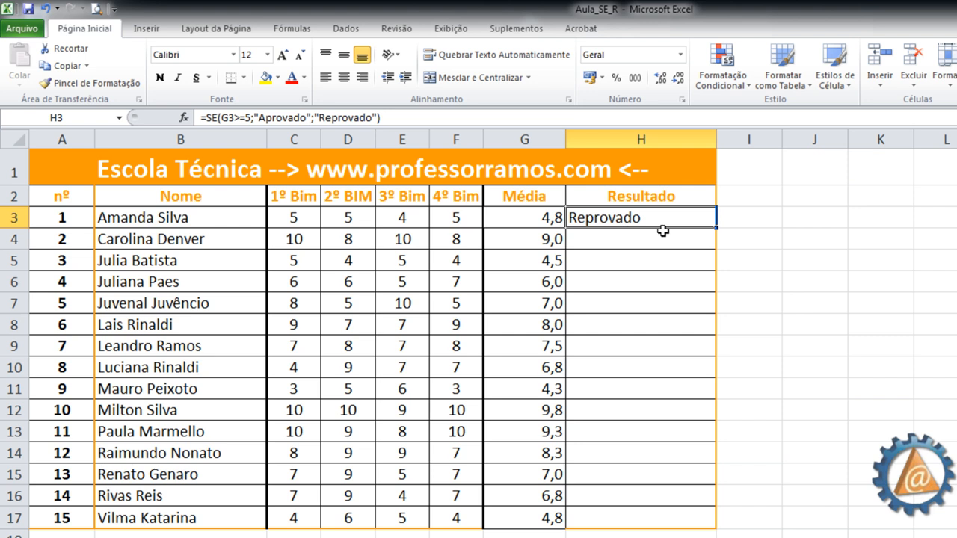
Step: Raise the first student's third-term grade in E3 to 10
{"action": "left_click", "coordinate": [406, 215]}
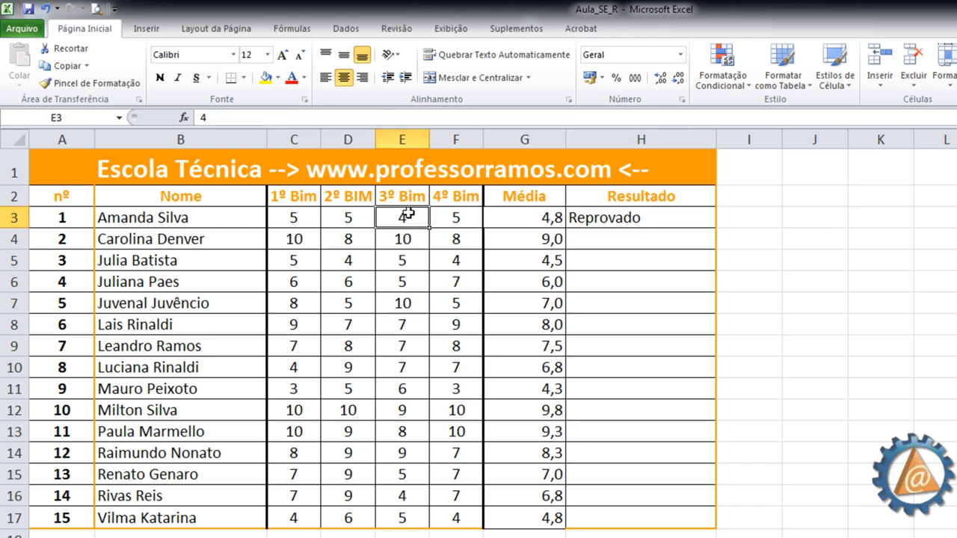
{"action": "type", "text": "10"}
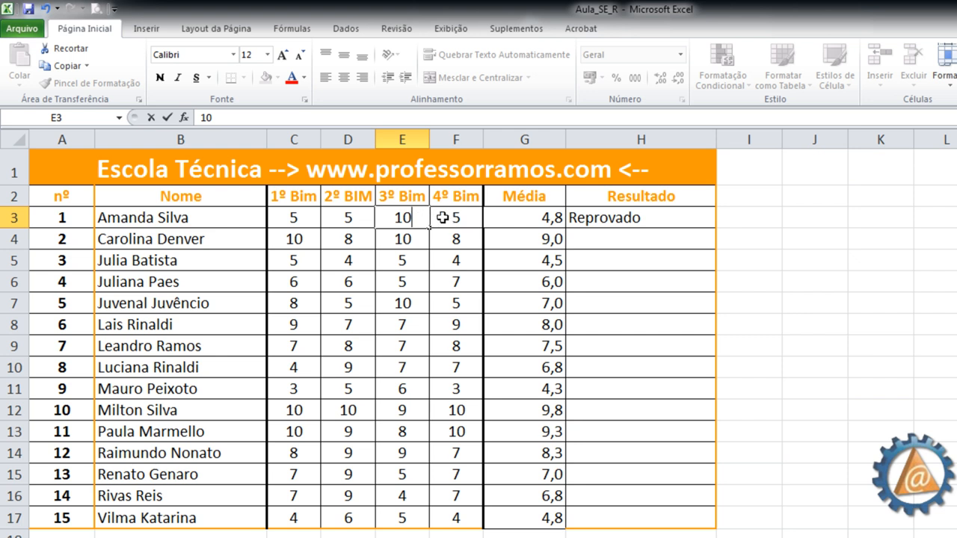
{"action": "left_click", "coordinate": [444, 218]}
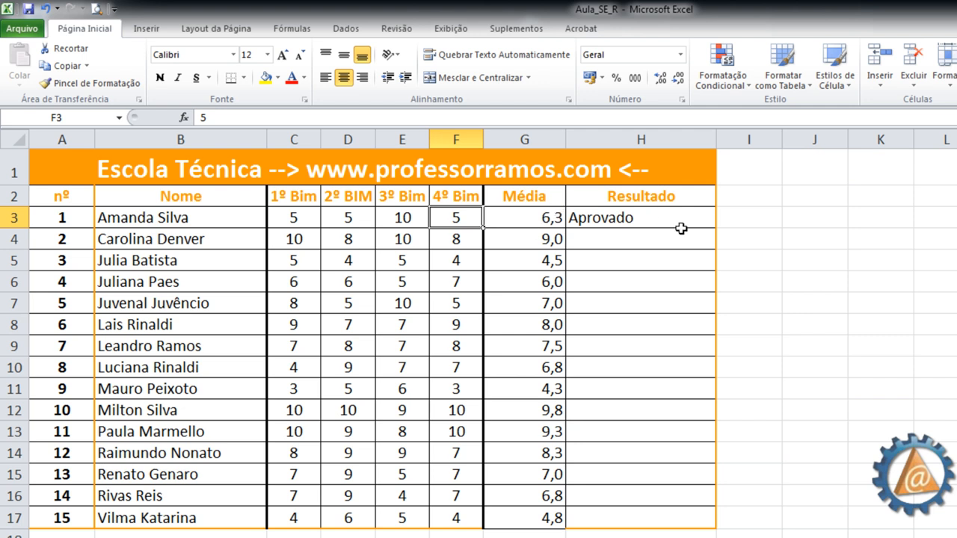
Step: Clear the arguments of the SE formula in H3 and enter G3<5 as the logical test
{"action": "left_click", "coordinate": [607, 218]}
{"action": "double_click", "coordinate": [604, 218]}
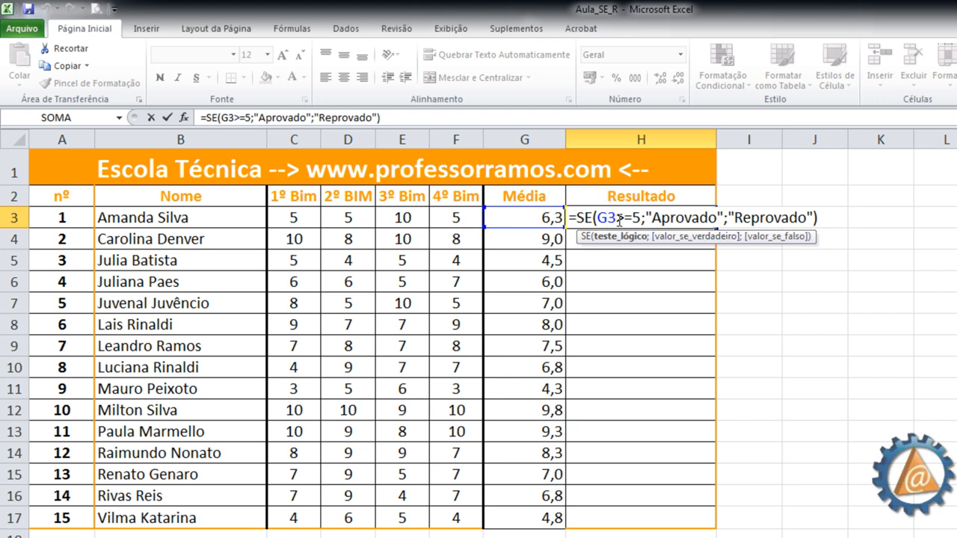
{"action": "left_click_drag", "start_coordinate": [816, 217], "coordinate": [597, 217]}
{"action": "key", "text": "BackSpace"}
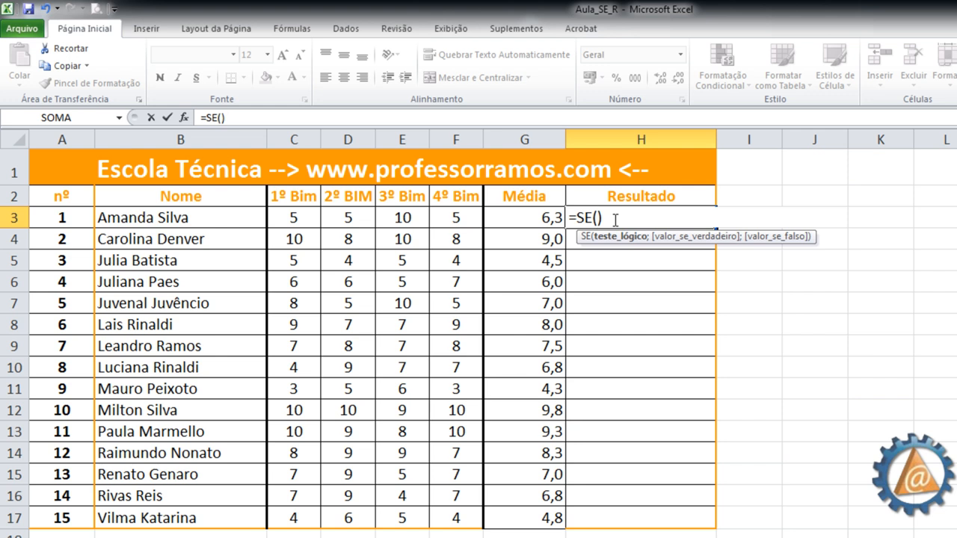
{"action": "left_click", "coordinate": [550, 217]}
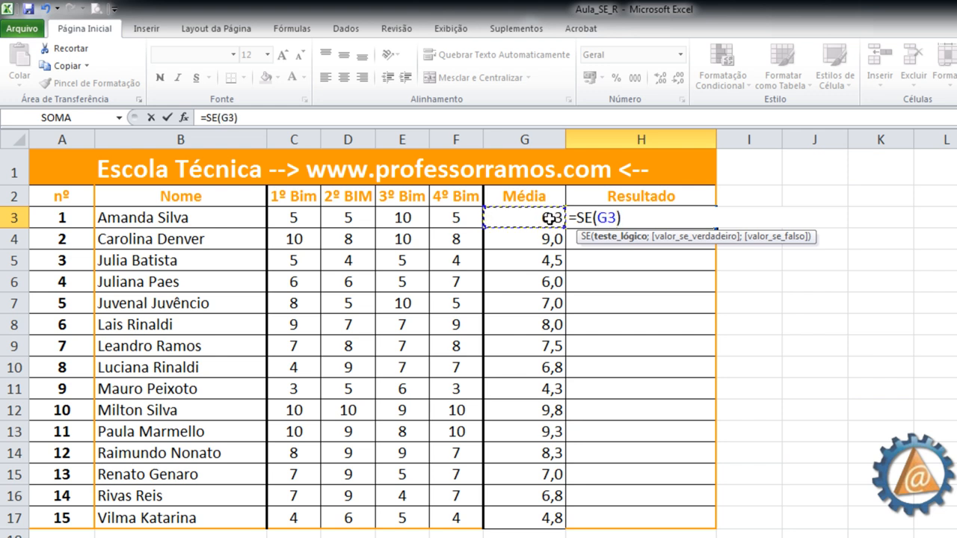
{"action": "type", "text": "<5"}
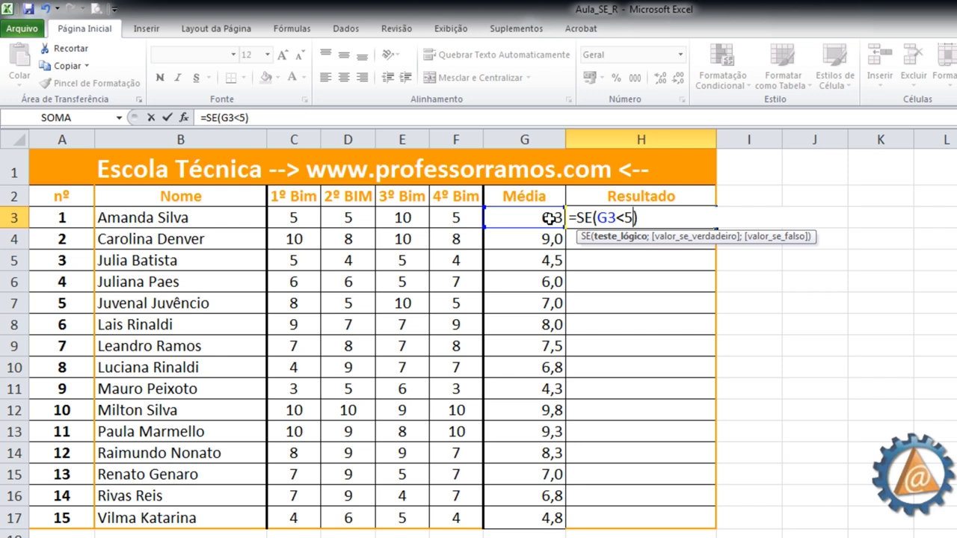
Step: Complete the SE formula in H3 with "Reprovado" as the true value and "Aprovado" as the false value
{"action": "type", "text": ";"}
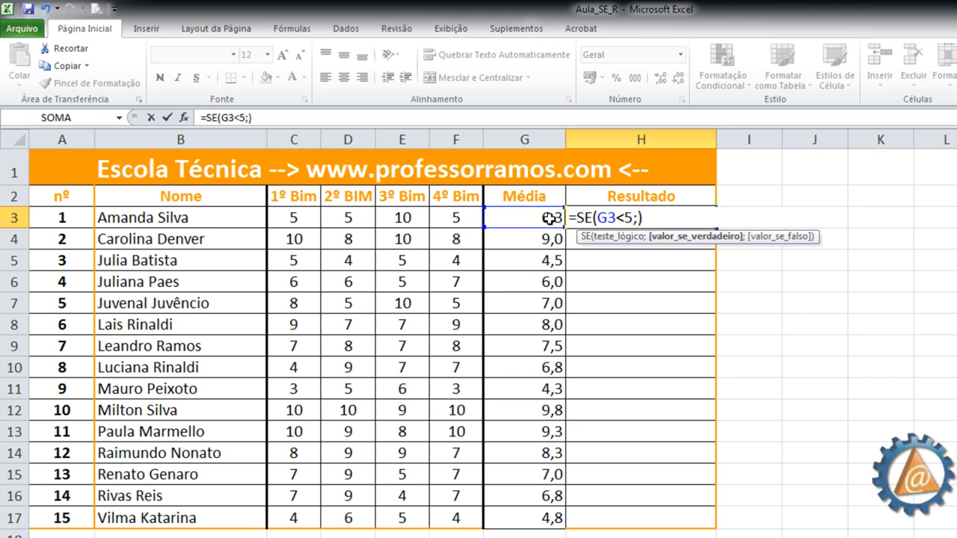
{"action": "type", "text": "\"Reprovado\""}
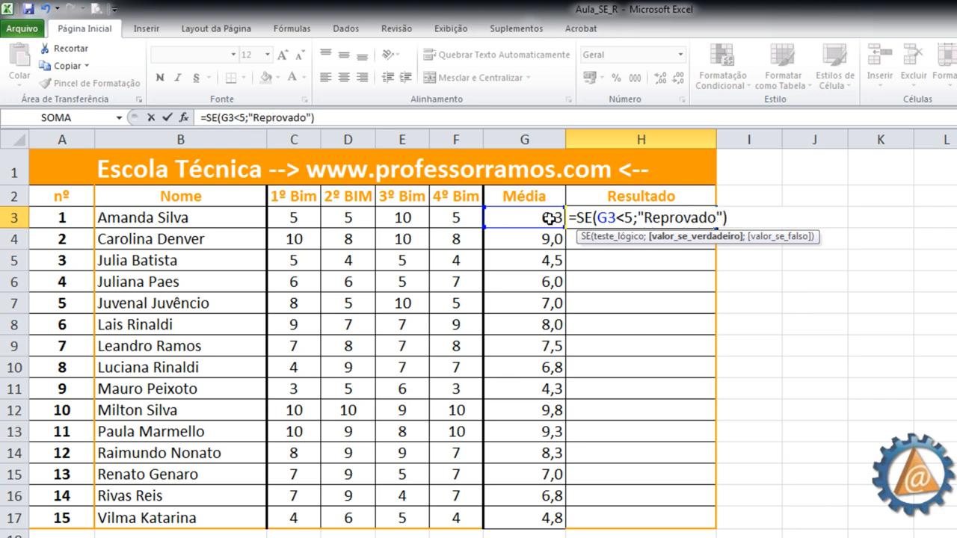
{"action": "type", "text": ";"}
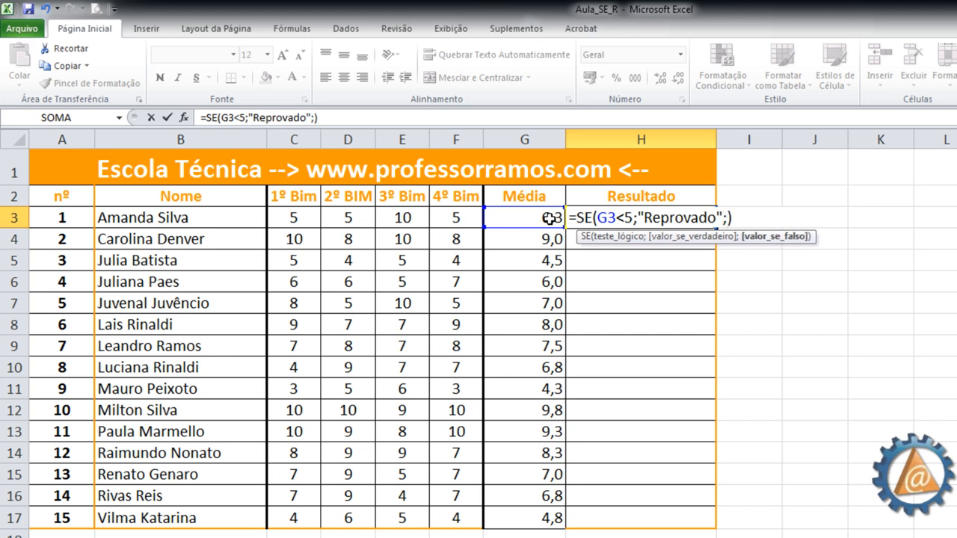
{"action": "type", "text": "\"Aprova"}
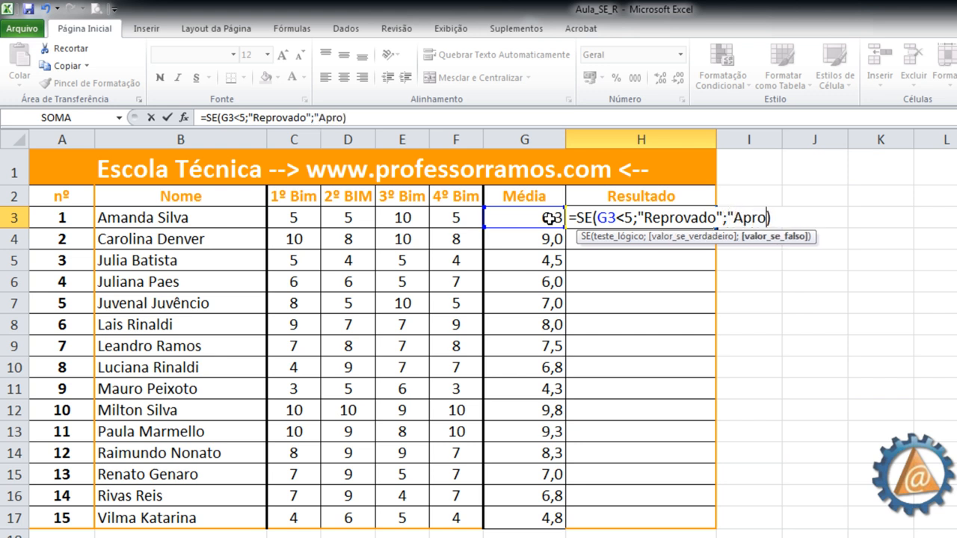
{"action": "type", "text": "do"}
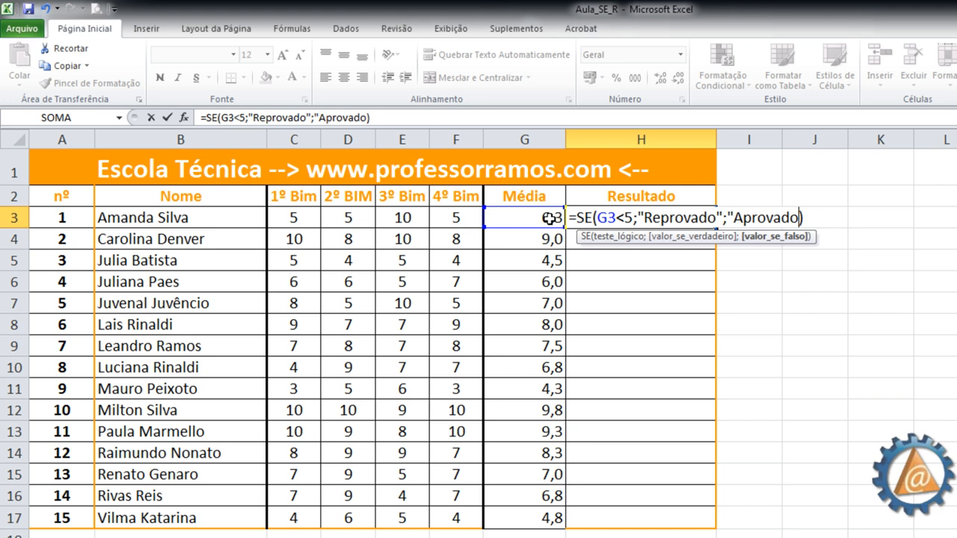
{"action": "type", "text": "\""}
{"action": "key", "text": "Return"}
{"action": "left_click", "coordinate": [699, 218]}
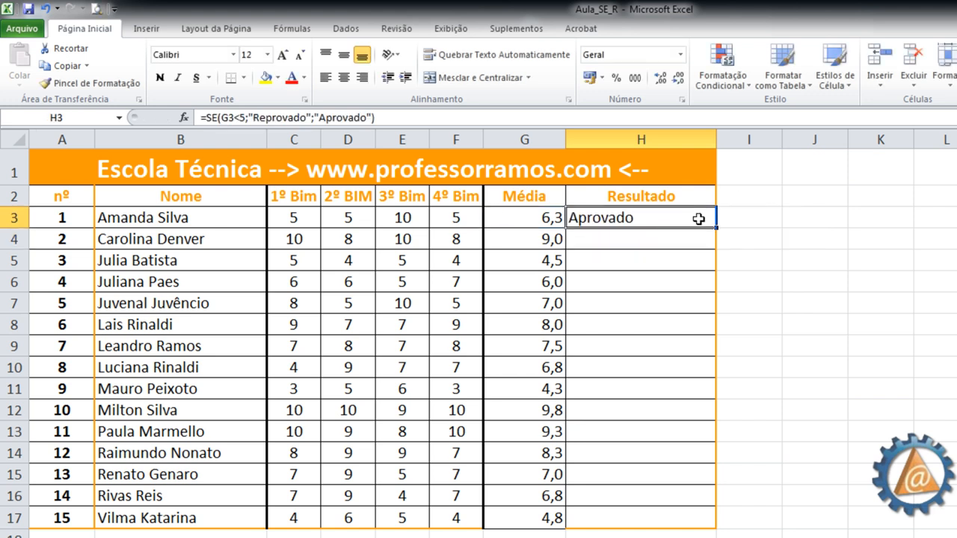
Step: Test the H3 formula by setting the first student's third-term grade in E3 to 4 and back up to 5
{"action": "left_click", "coordinate": [396, 216]}
{"action": "type", "text": "4"}
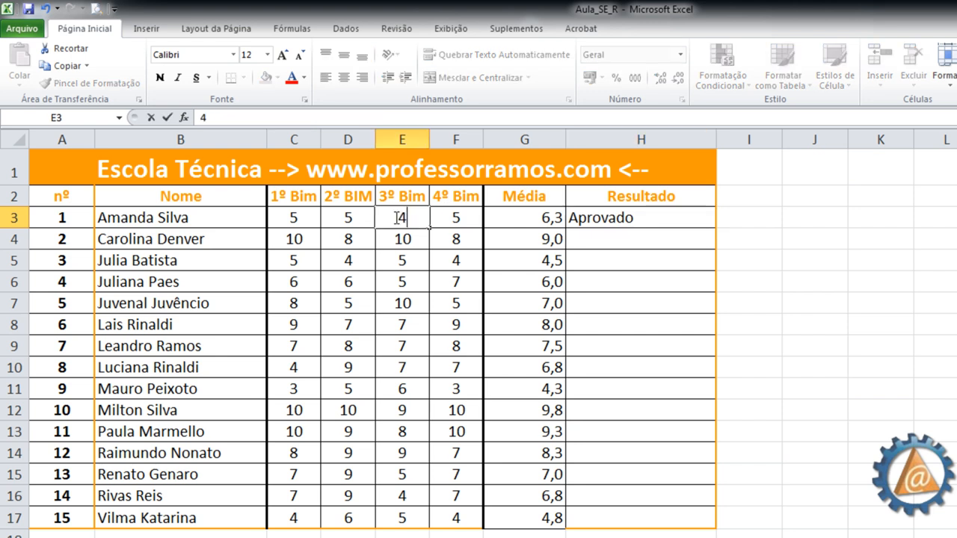
{"action": "key", "text": "Return"}
{"action": "left_click", "coordinate": [419, 217]}
{"action": "type", "text": "5"}
{"action": "key", "text": "Return"}
Step: Review the formula in H3 and fill it down the Resultado column to the last student
{"action": "double_click", "coordinate": [593, 217]}
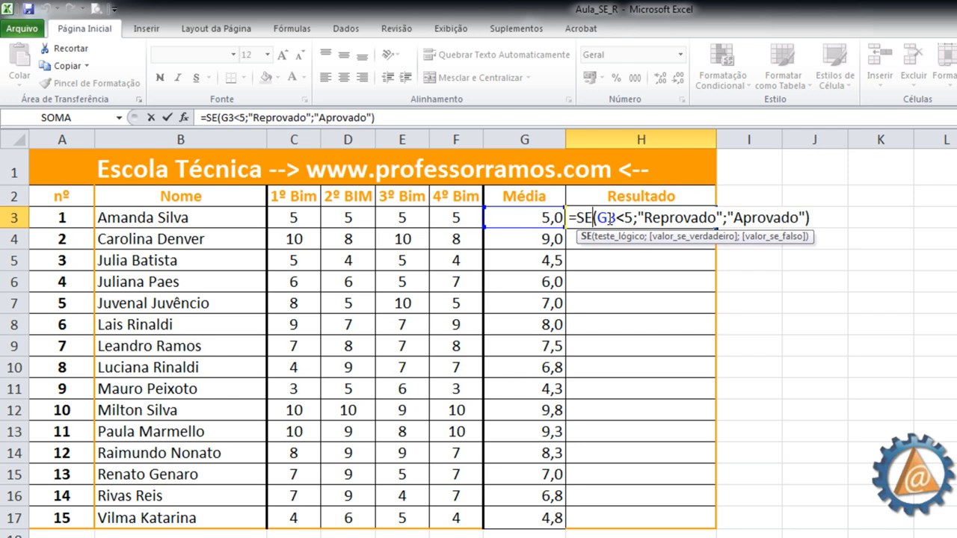
{"action": "key", "text": "Return"}
{"action": "left_click", "coordinate": [664, 222]}
{"action": "double_click", "coordinate": [715, 228]}
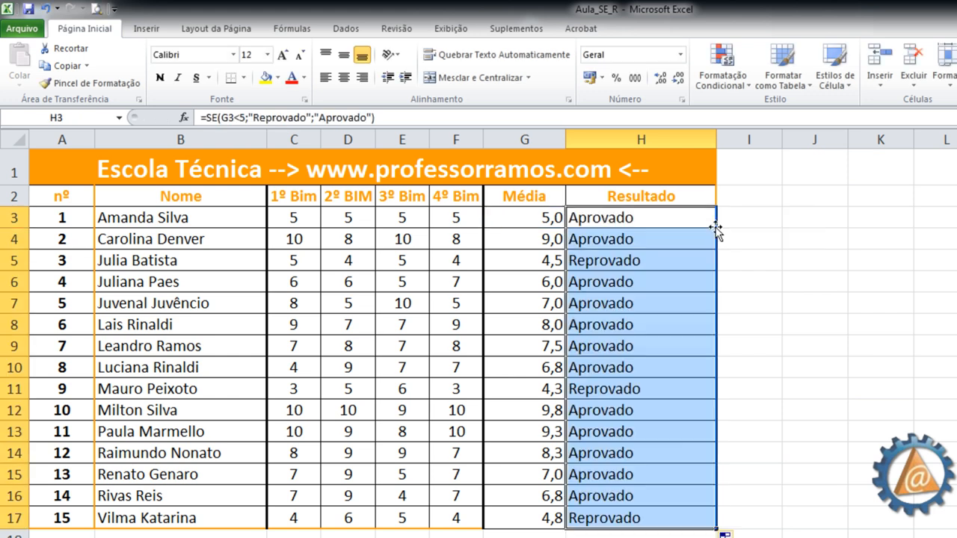
{"action": "left_click", "coordinate": [782, 304]}
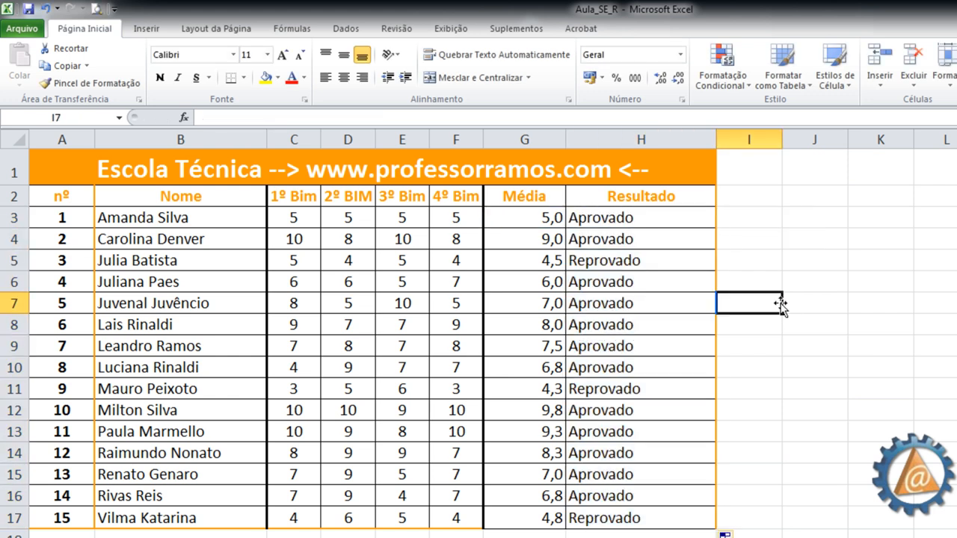
Step: Examine the copied SE formulas in the Resultado column and compare the results with the students' averages
{"action": "left_click", "coordinate": [628, 219]}
{"action": "left_click", "coordinate": [617, 240]}
{"action": "left_click", "coordinate": [606, 261]}
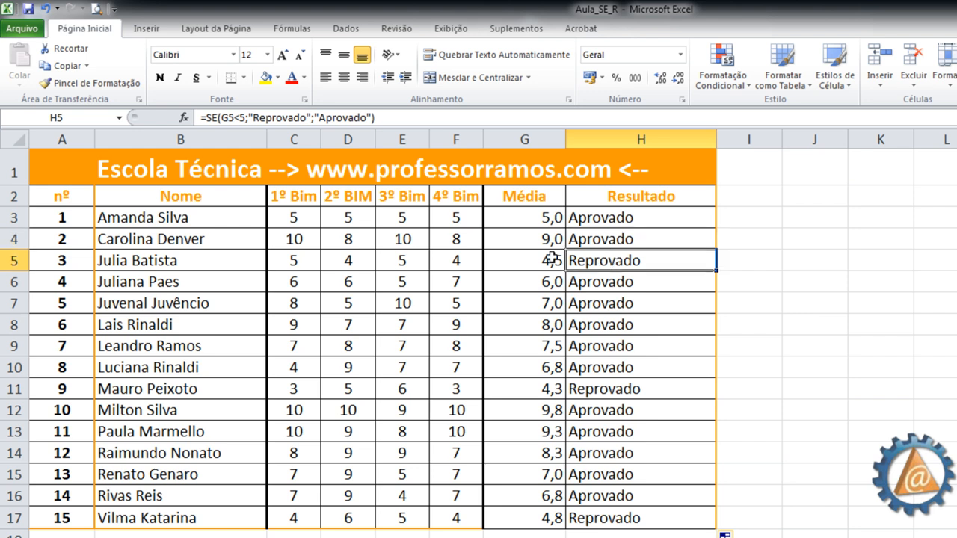
{"action": "left_click", "coordinate": [551, 259]}
{"action": "left_click", "coordinate": [617, 284]}
{"action": "left_click", "coordinate": [610, 305]}
{"action": "left_click", "coordinate": [607, 322]}
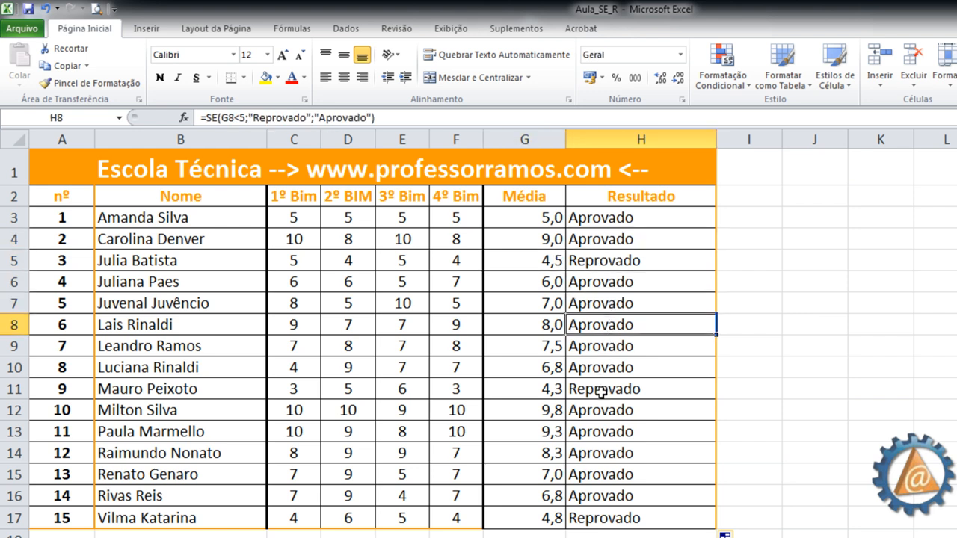
{"action": "left_click", "coordinate": [599, 520]}
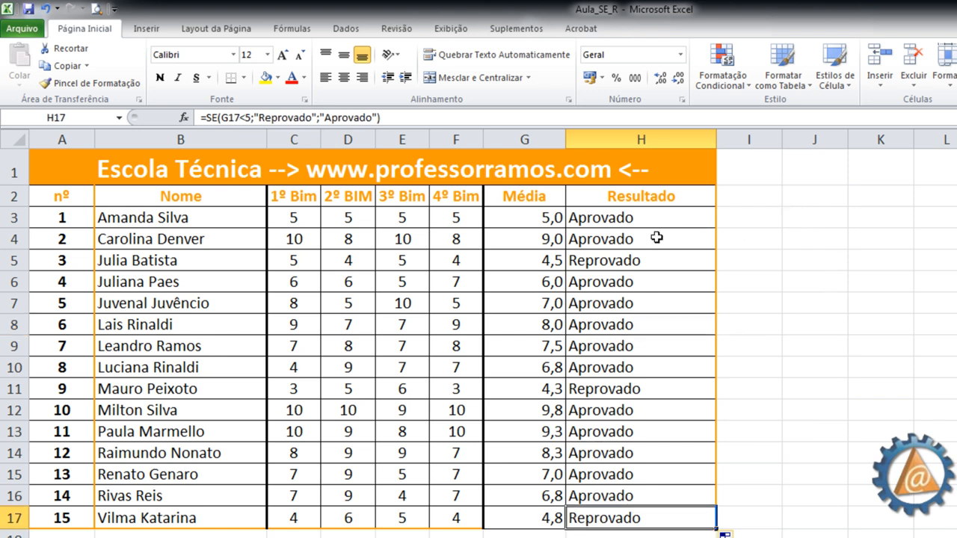
Step: Clear all the results in H3:H17
{"action": "left_click_drag", "start_coordinate": [617, 218], "coordinate": [628, 510]}
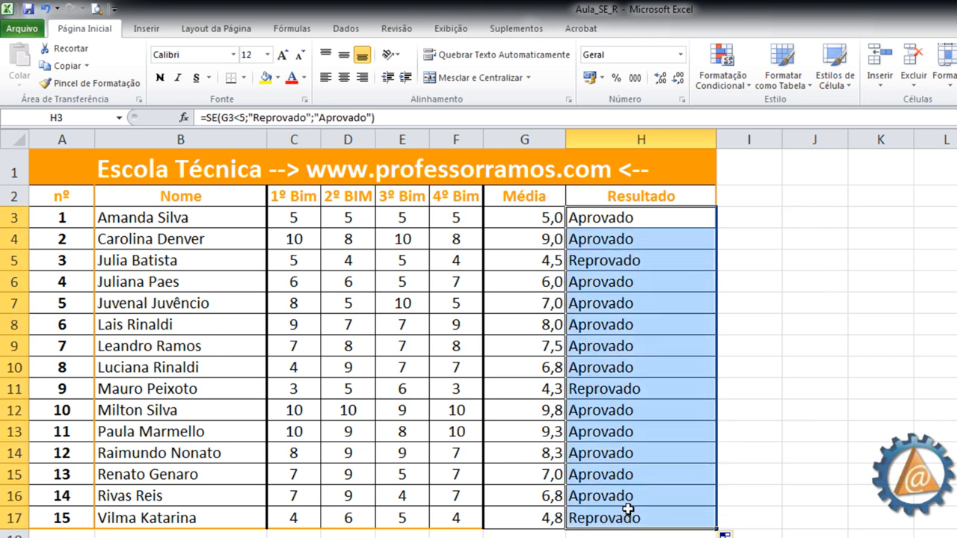
{"action": "key", "text": "Delete"}
{"action": "left_click", "coordinate": [785, 198]}
Step: Start inserting a function in H3 and select SE from the Lógico category
{"action": "left_click", "coordinate": [652, 222]}
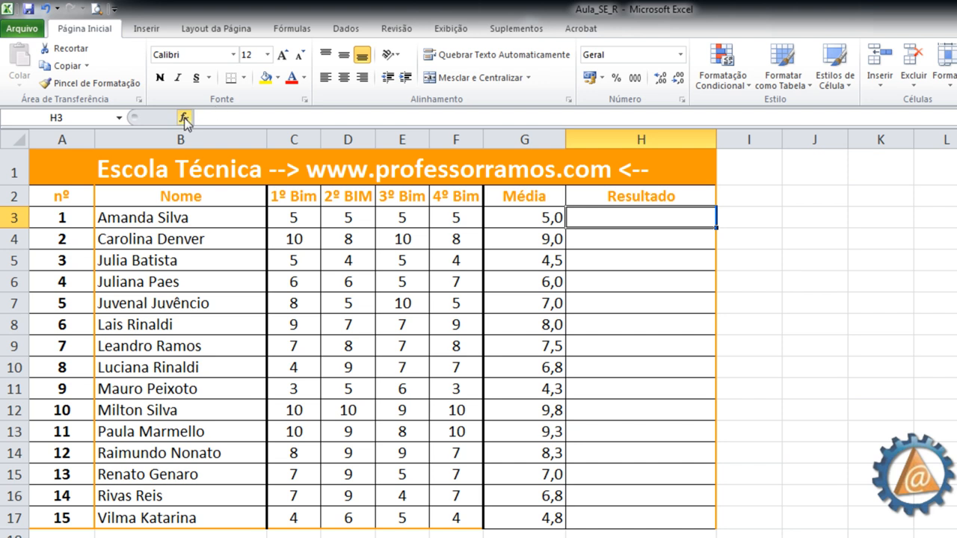
{"action": "scroll", "coordinate": [292, 30], "scroll_direction": "down", "scroll_amount": 3}
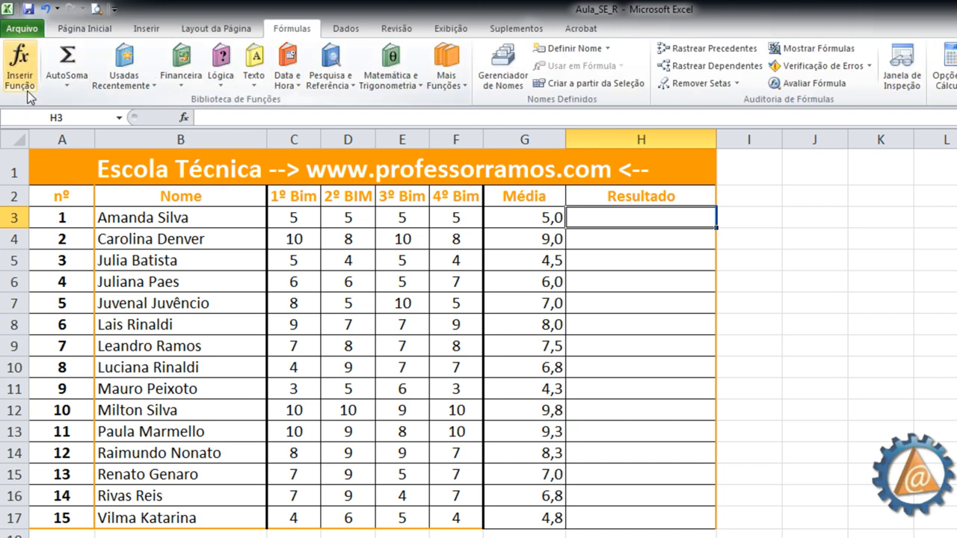
{"action": "left_click", "coordinate": [88, 29]}
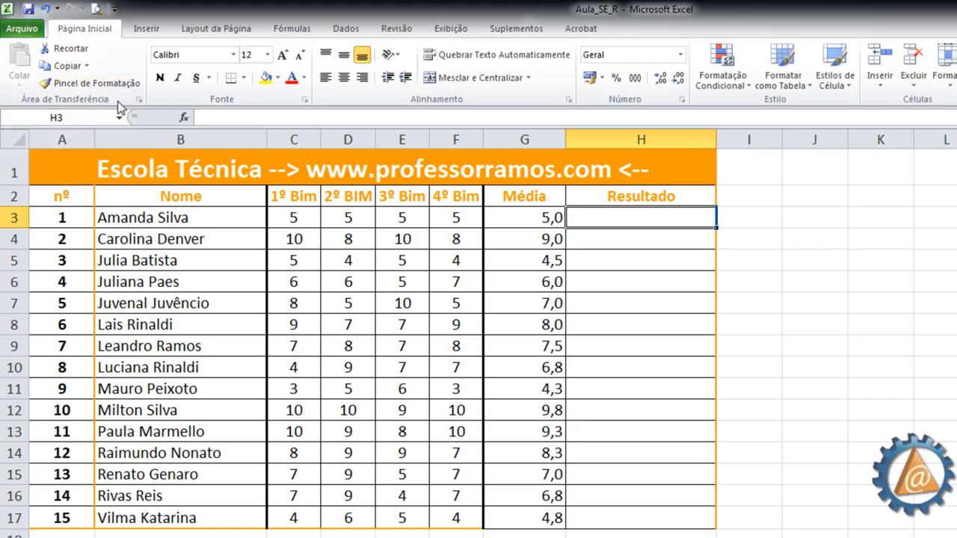
{"action": "left_click", "coordinate": [184, 118]}
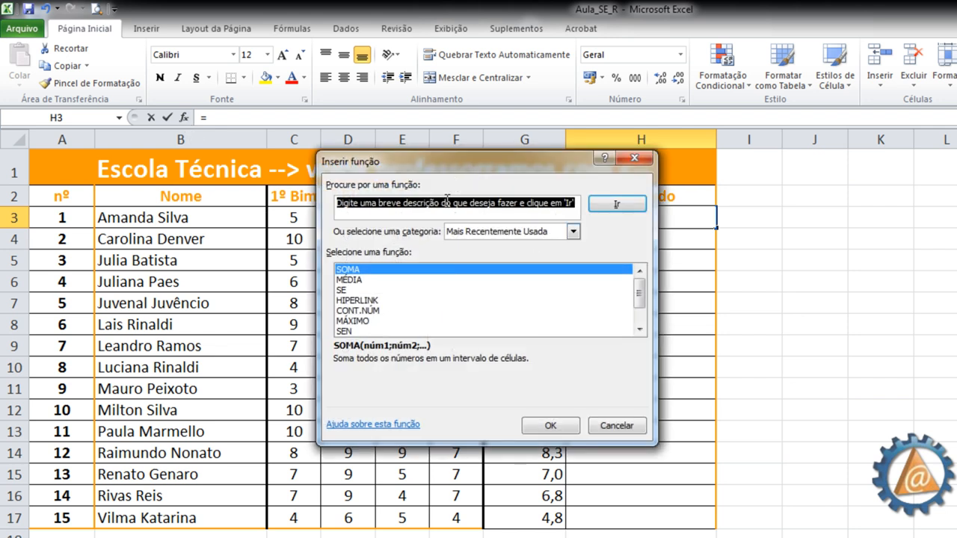
{"action": "left_click_drag", "start_coordinate": [640, 296], "coordinate": [638, 273]}
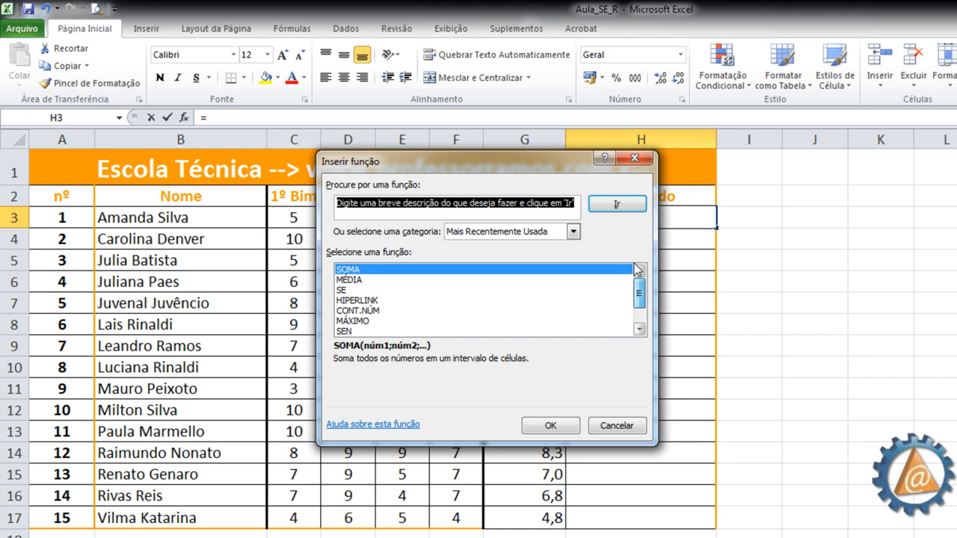
{"action": "left_click", "coordinate": [573, 231]}
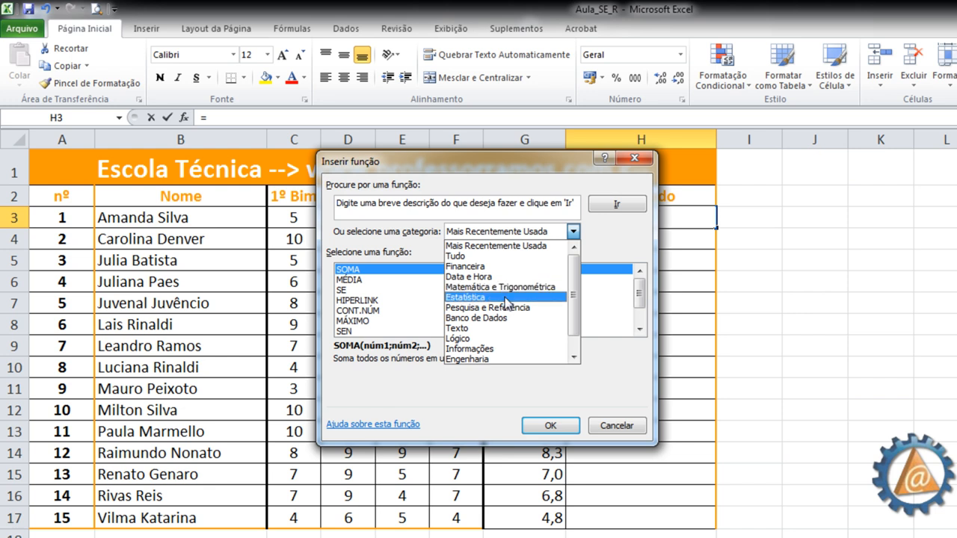
{"action": "left_click_drag", "start_coordinate": [575, 317], "coordinate": [575, 355]}
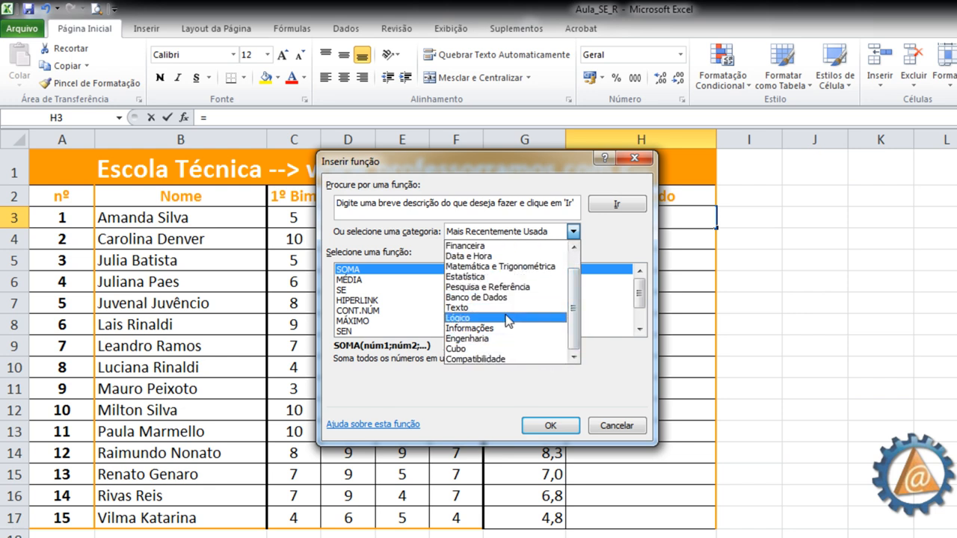
{"action": "left_click", "coordinate": [528, 318]}
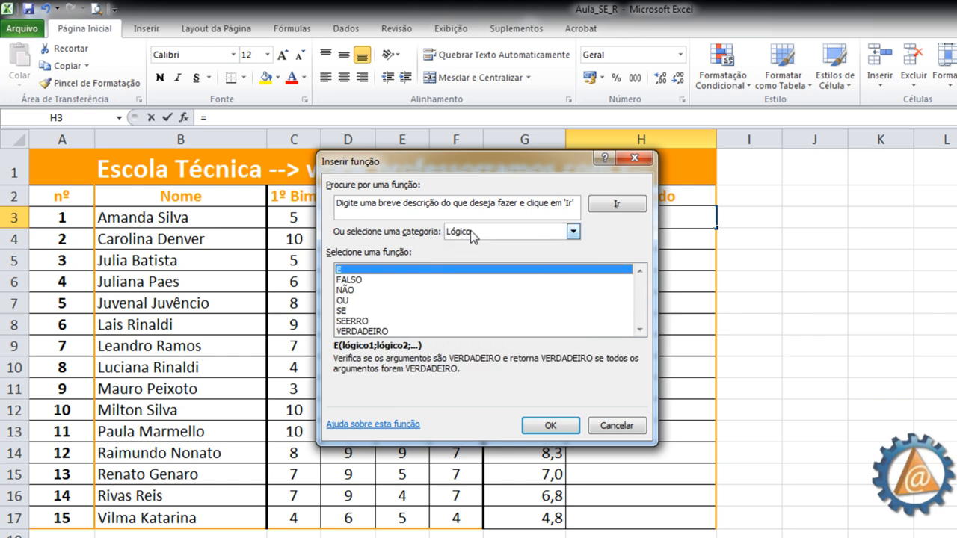
{"action": "left_click", "coordinate": [347, 311]}
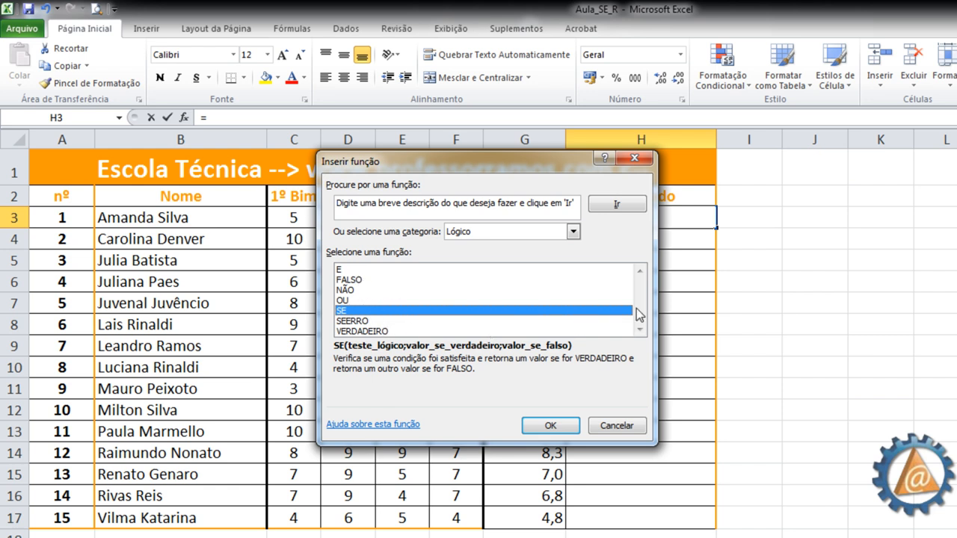
Step: Choose the Lógico category again and insert its SE function to get its arguments form
{"action": "left_click", "coordinate": [573, 232]}
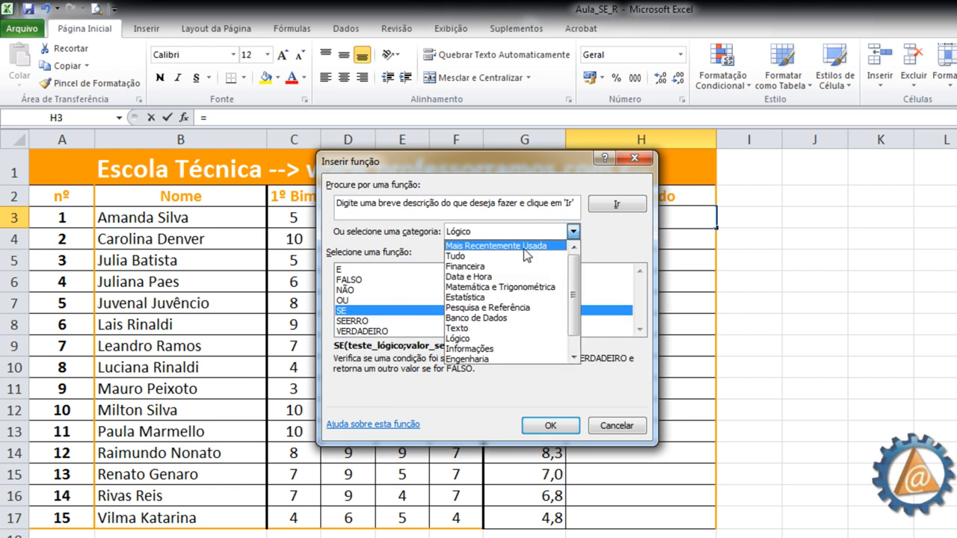
{"action": "left_click", "coordinate": [476, 339]}
{"action": "left_click", "coordinate": [342, 311]}
{"action": "left_click", "coordinate": [550, 425]}
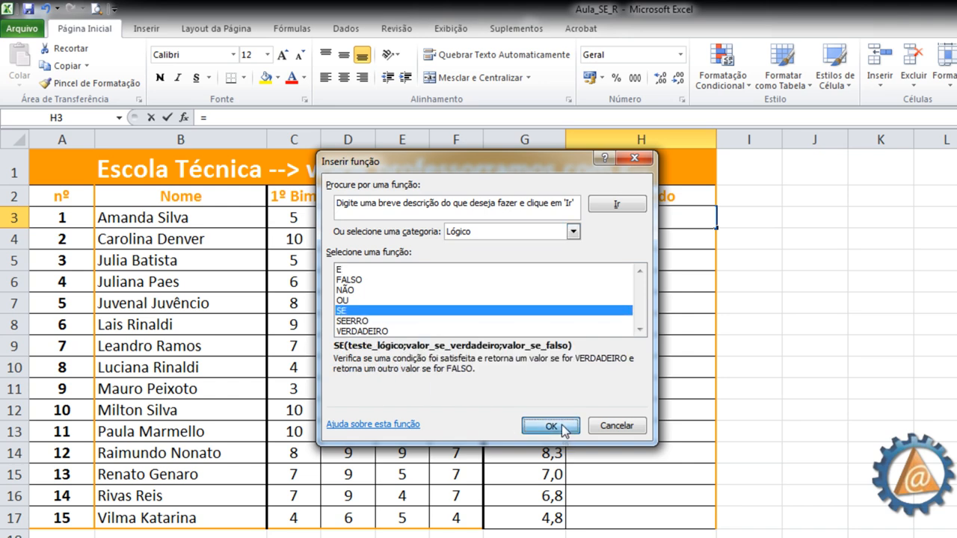
Step: Move the function arguments dialog clear of the table and set the logical test to G3>=5
{"action": "left_click_drag", "start_coordinate": [494, 190], "coordinate": [835, 221]}
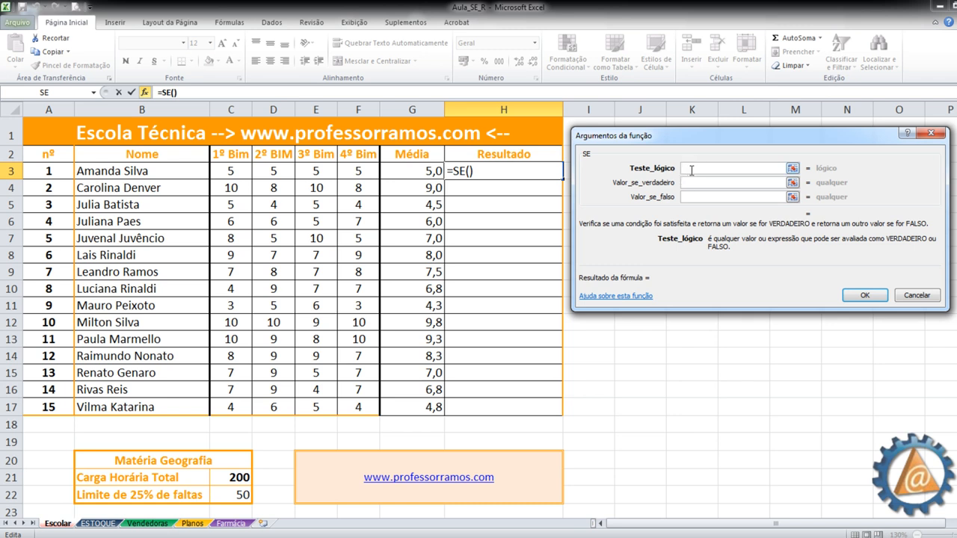
{"action": "left_click", "coordinate": [421, 172]}
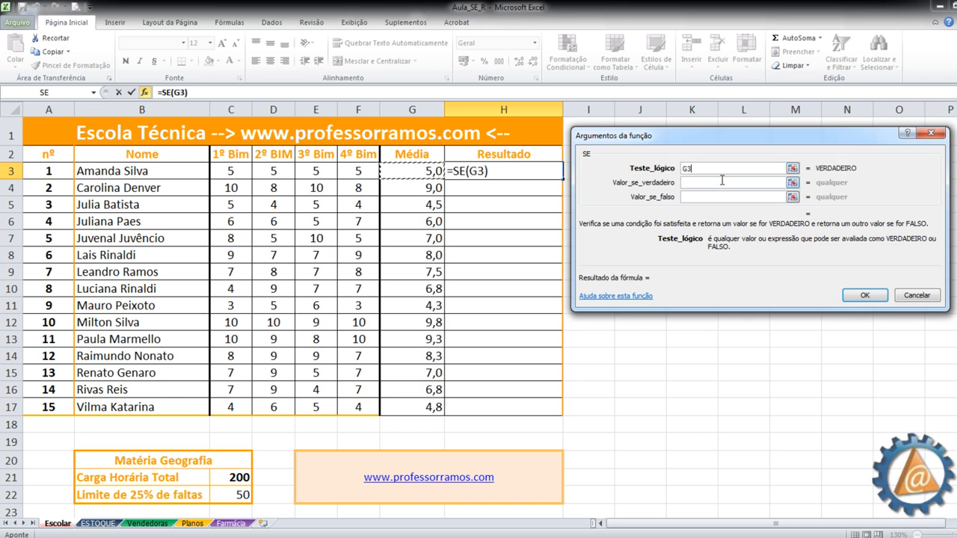
{"action": "type", "text": ">="}
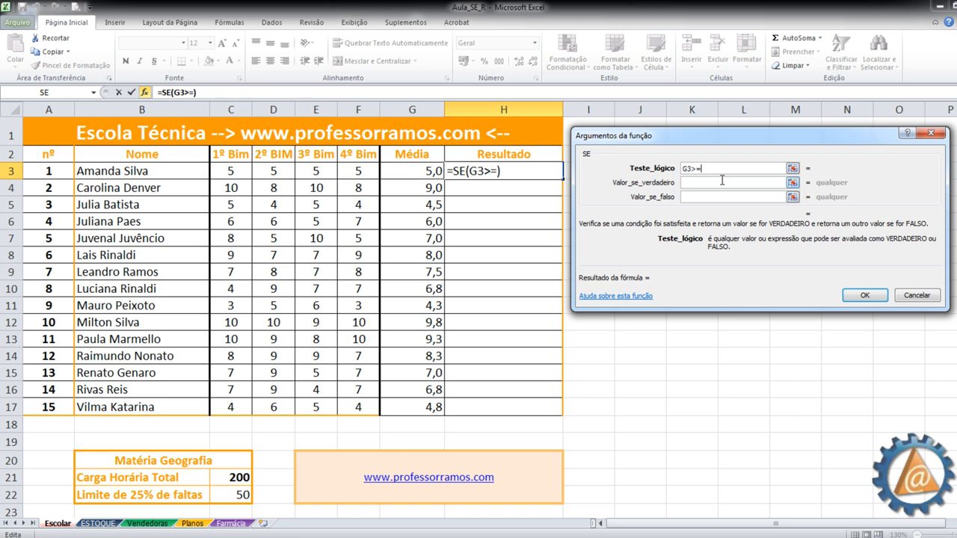
{"action": "type", "text": "5"}
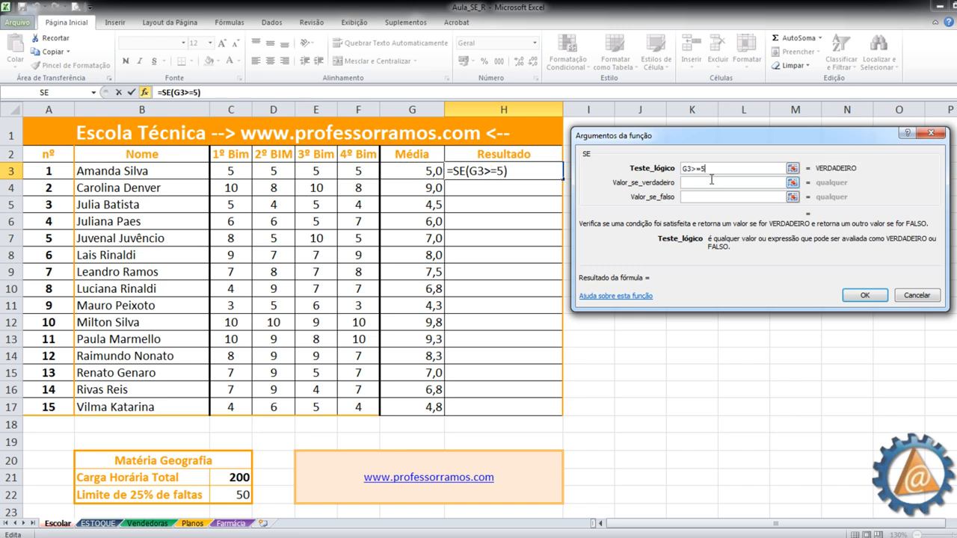
Step: Set the SE value if true to Aprovado and the value if false to Reprovado, and confirm the formula in H3
{"action": "left_click", "coordinate": [700, 182]}
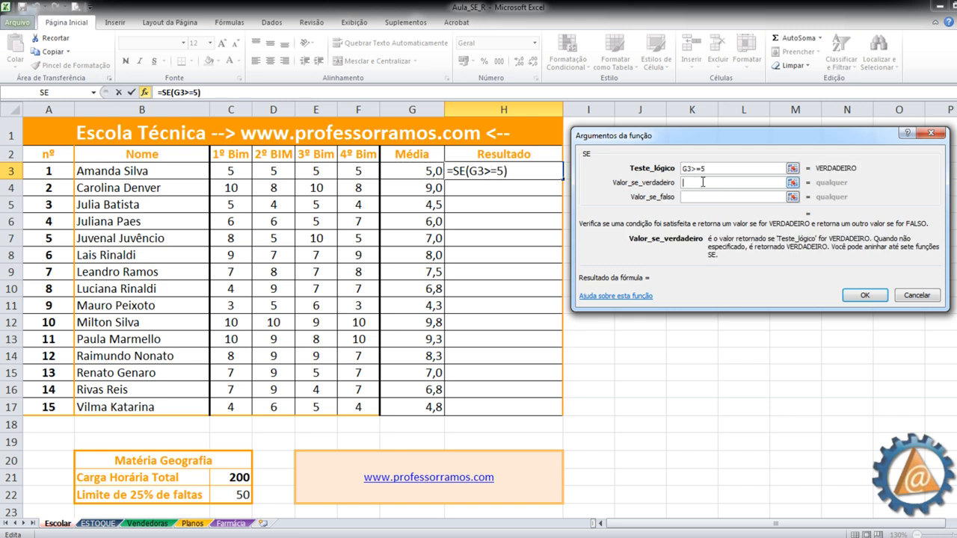
{"action": "type", "text": "Aprovado"}
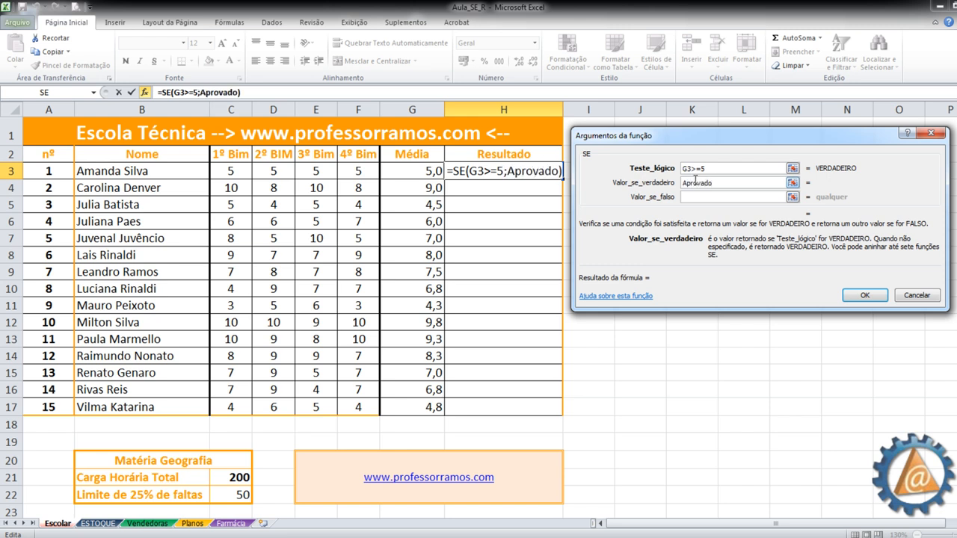
{"action": "left_click", "coordinate": [693, 198]}
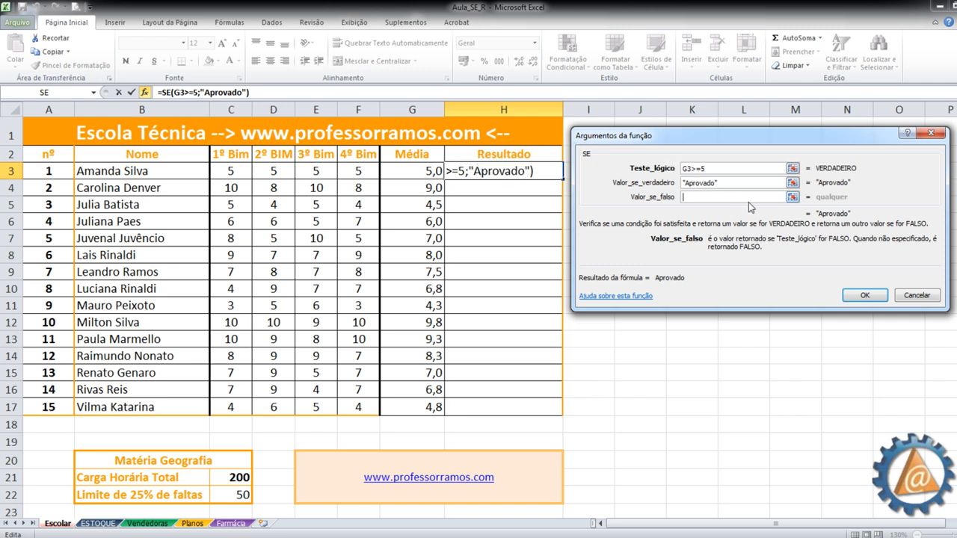
{"action": "type", "text": "Reprovado"}
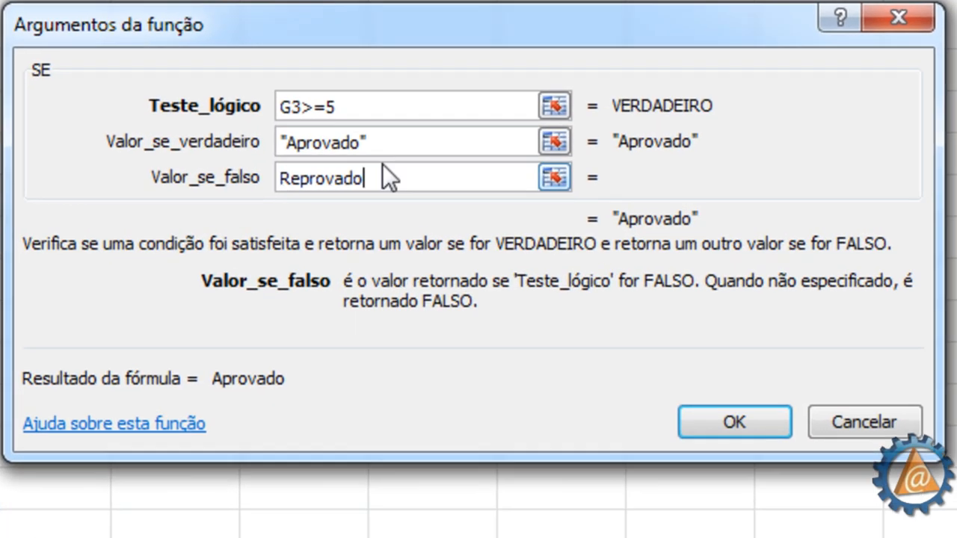
{"action": "left_click", "coordinate": [722, 182]}
{"action": "left_click", "coordinate": [714, 198]}
{"action": "left_click", "coordinate": [369, 149]}
{"action": "left_click", "coordinate": [377, 104]}
{"action": "left_click", "coordinate": [379, 140]}
{"action": "left_click", "coordinate": [386, 180]}
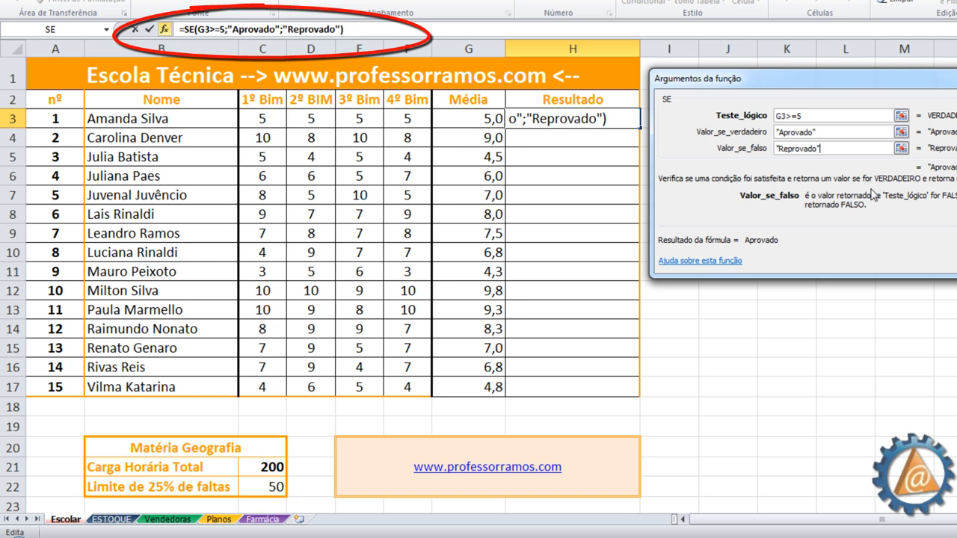
{"action": "key", "text": "Return"}
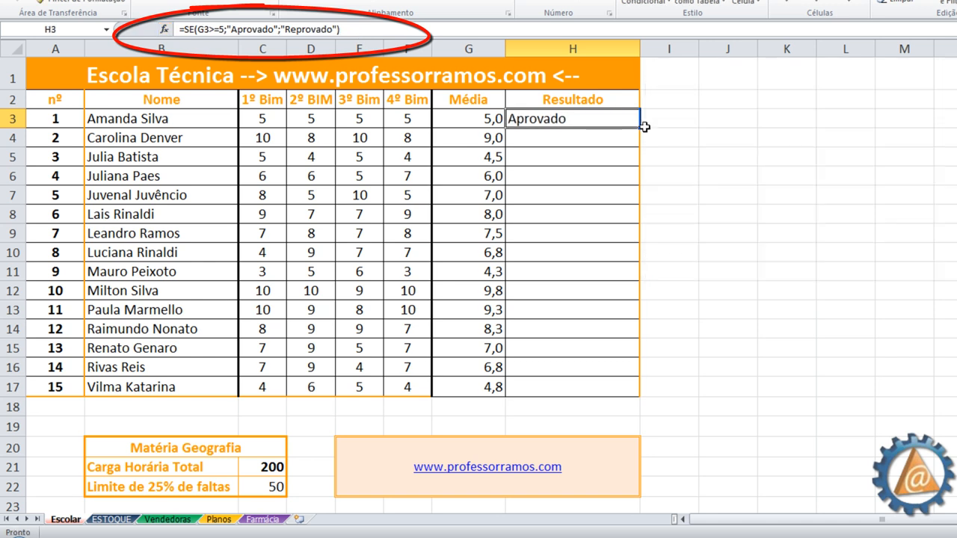
Step: Fill the Resultado formula from H3 down through H17 for all students
{"action": "double_click", "coordinate": [640, 128]}
{"action": "left_click", "coordinate": [721, 137]}
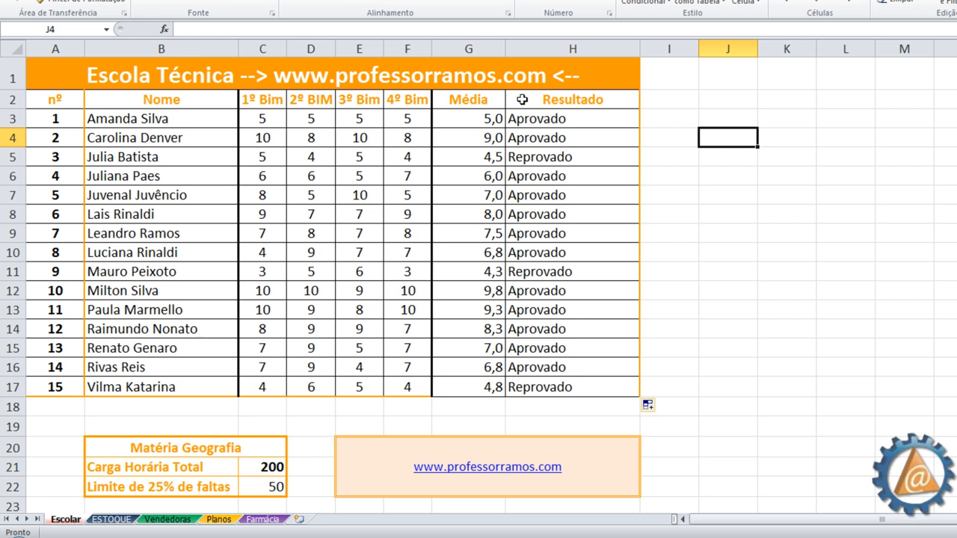
Step: Test the Resultado formula by changing the first student's 3º Bim grade in E3 to 4 and back to 5
{"action": "left_click", "coordinate": [356, 120]}
{"action": "type", "text": "4"}
{"action": "key", "text": "Return"}
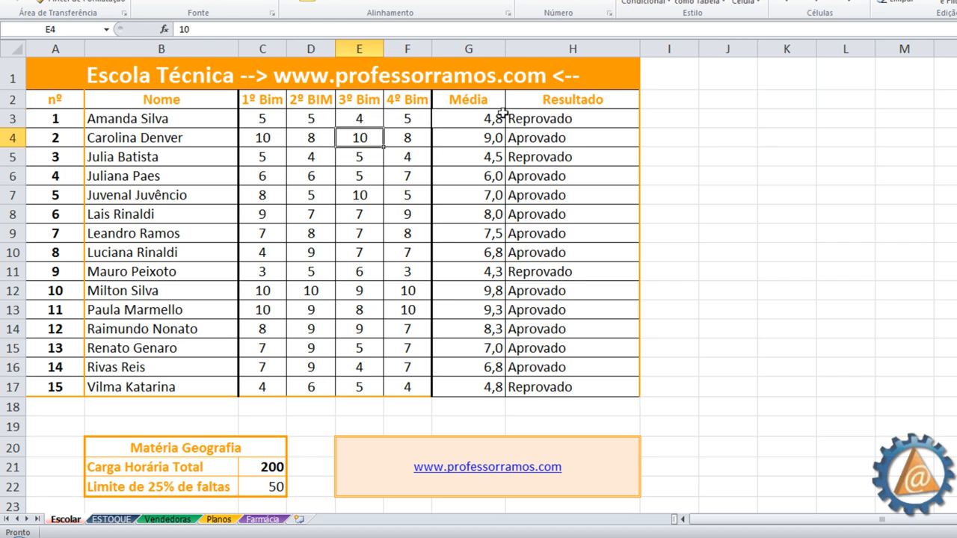
{"action": "left_click", "coordinate": [364, 119]}
{"action": "type", "text": "5"}
{"action": "key", "text": "Return"}
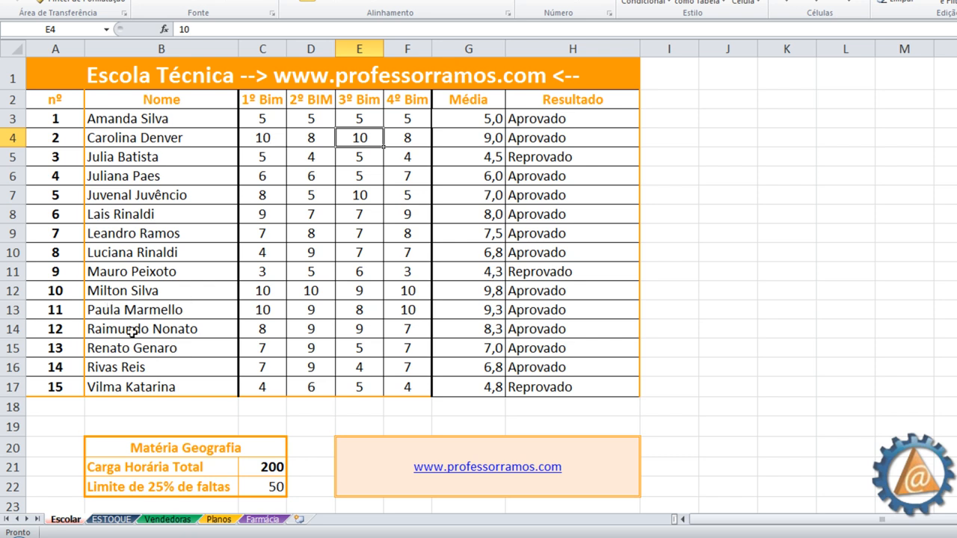
Step: Open the ESTOQUE sheet and examine its products, Qtd and Vendidos figures, and the empty Qtd Atual and Estado do Estoque columns
{"action": "left_click", "coordinate": [111, 519]}
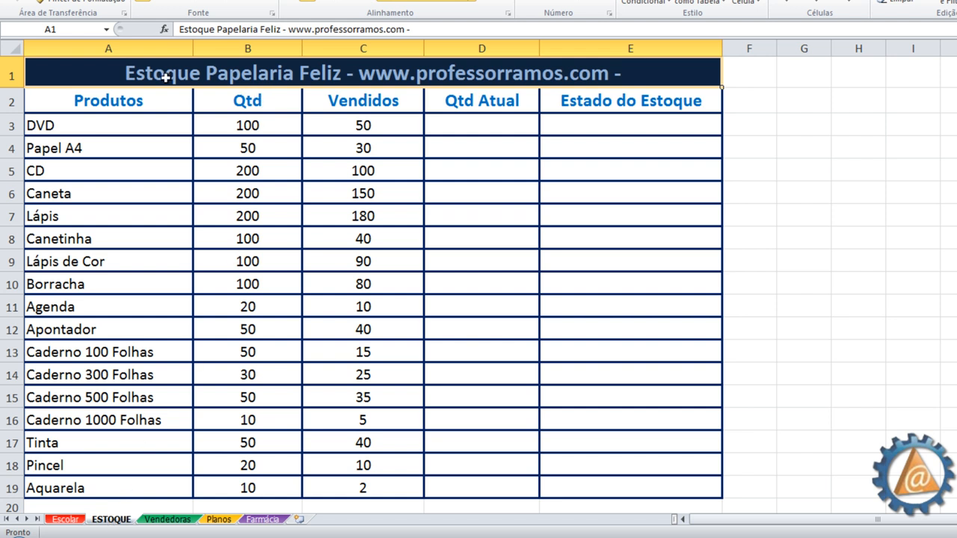
{"action": "left_click", "coordinate": [78, 125]}
{"action": "left_click", "coordinate": [75, 148]}
{"action": "left_click", "coordinate": [68, 174]}
{"action": "left_click", "coordinate": [68, 196]}
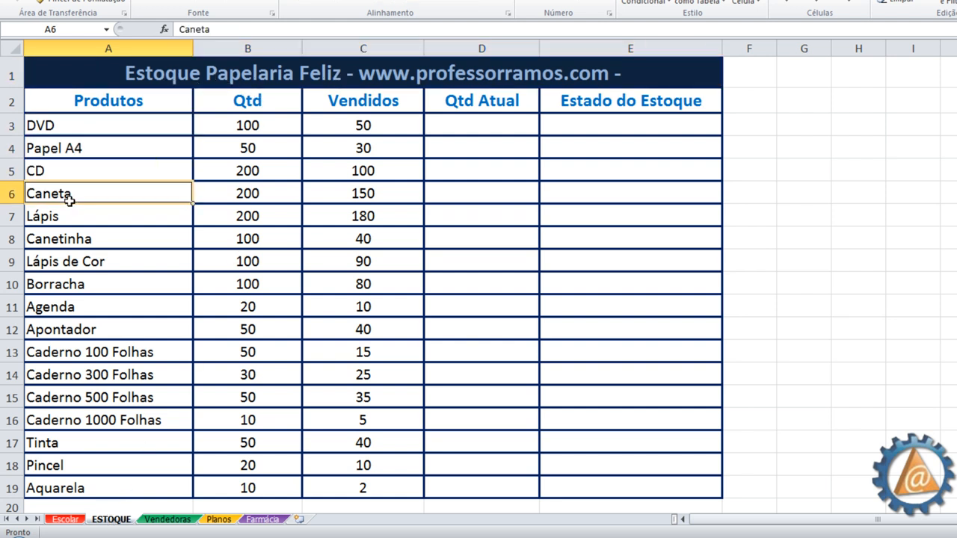
{"action": "left_click", "coordinate": [69, 224]}
{"action": "left_click_drag", "start_coordinate": [255, 130], "coordinate": [273, 487]}
{"action": "left_click_drag", "start_coordinate": [377, 134], "coordinate": [361, 486]}
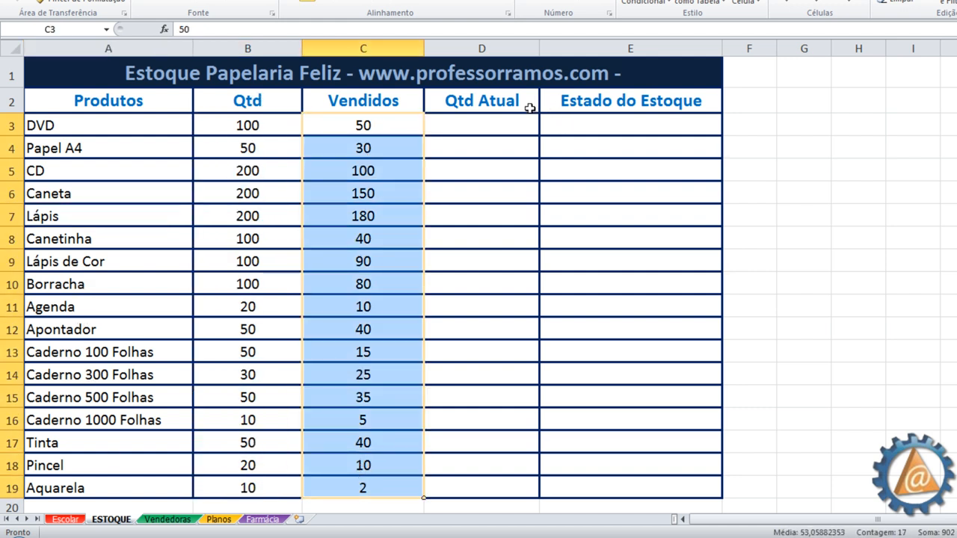
{"action": "left_click", "coordinate": [499, 123]}
{"action": "left_click", "coordinate": [602, 132]}
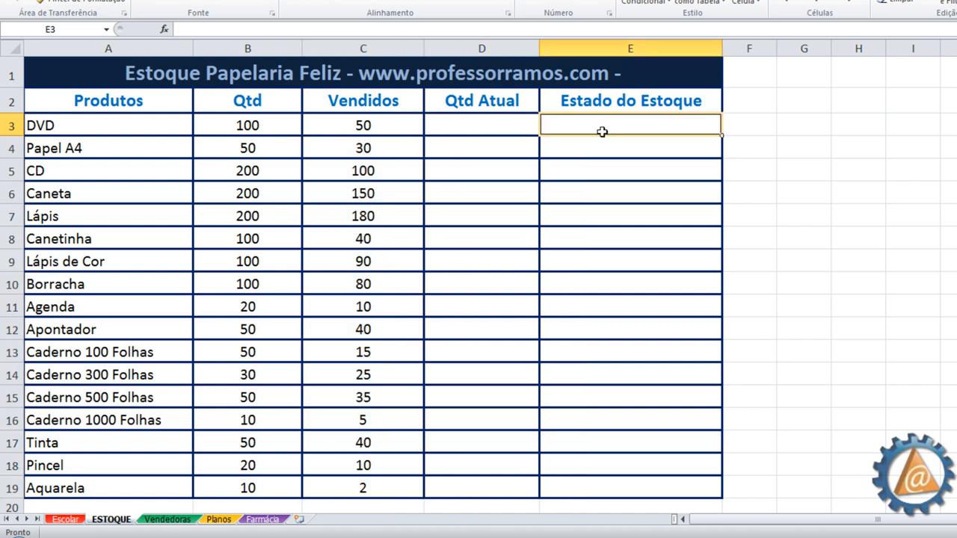
Step: Calculate Qtd Atual in D3 with the formula =B3-C3 and fill it down through D19
{"action": "left_click", "coordinate": [480, 123]}
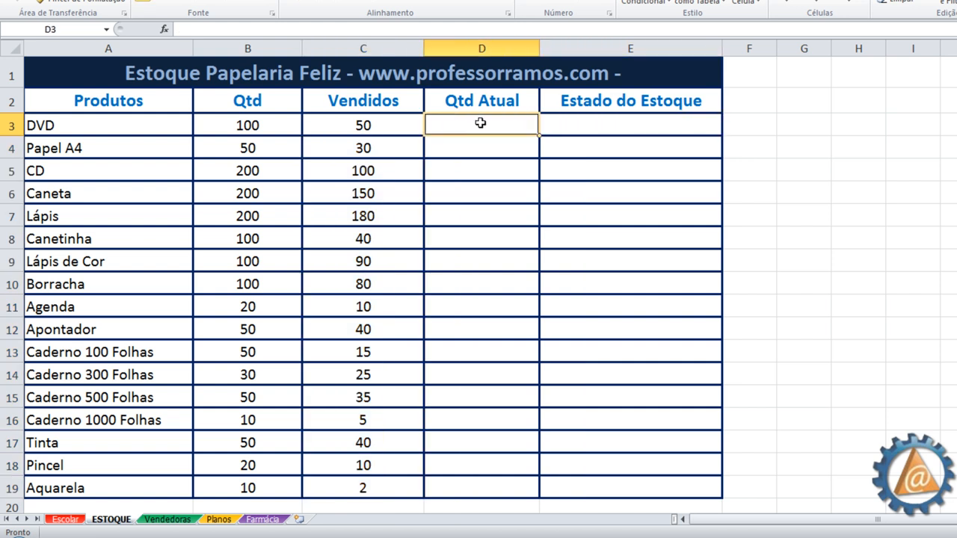
{"action": "type", "text": "="}
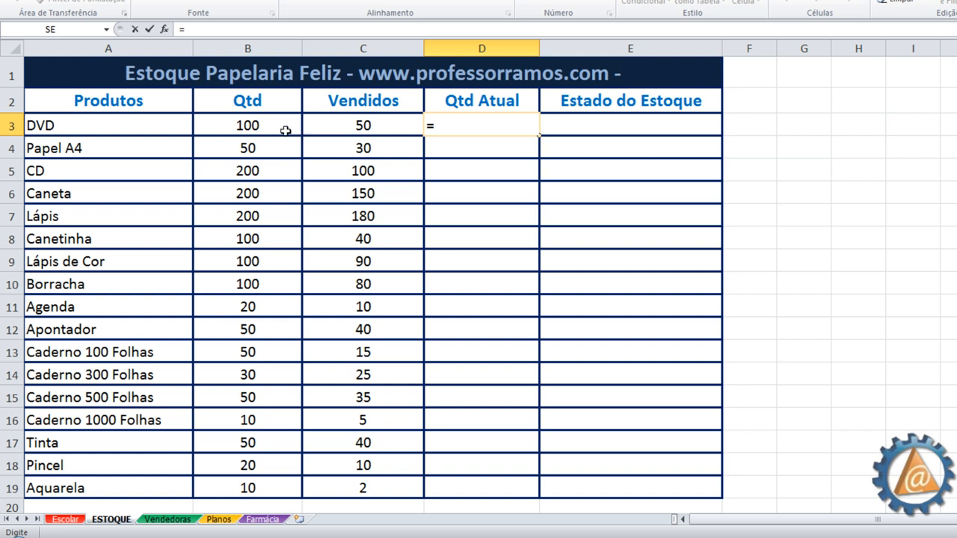
{"action": "left_click", "coordinate": [255, 126]}
{"action": "type", "text": "-"}
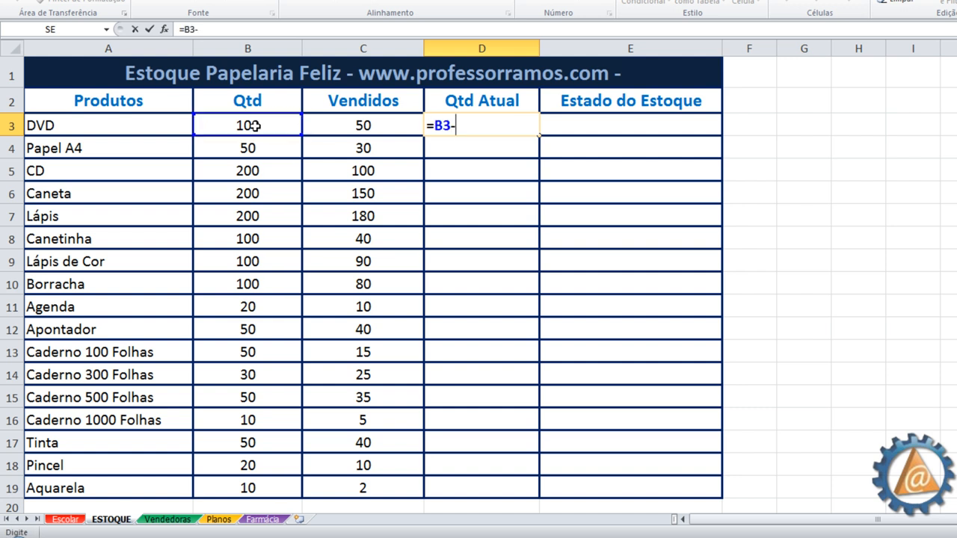
{"action": "left_click", "coordinate": [360, 128]}
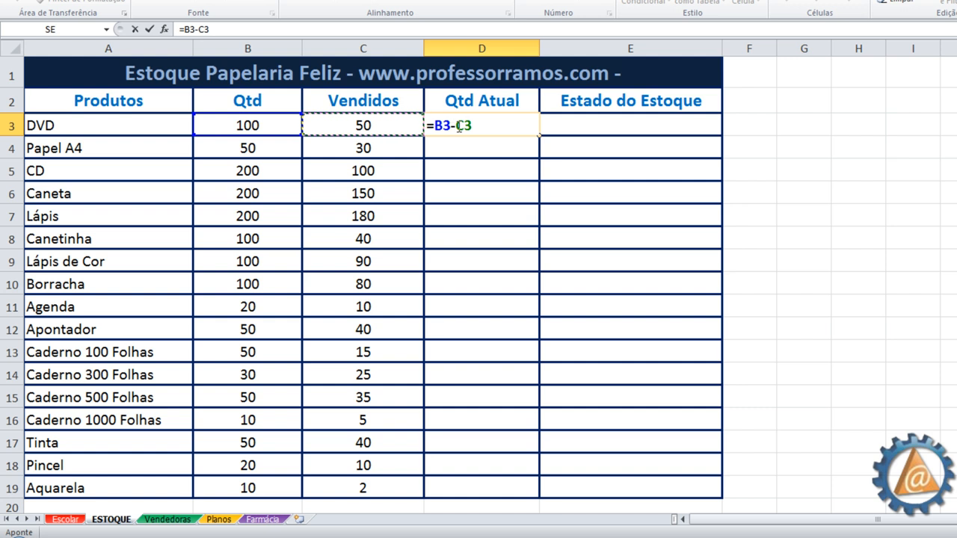
{"action": "key", "text": "Return"}
{"action": "left_click", "coordinate": [521, 125]}
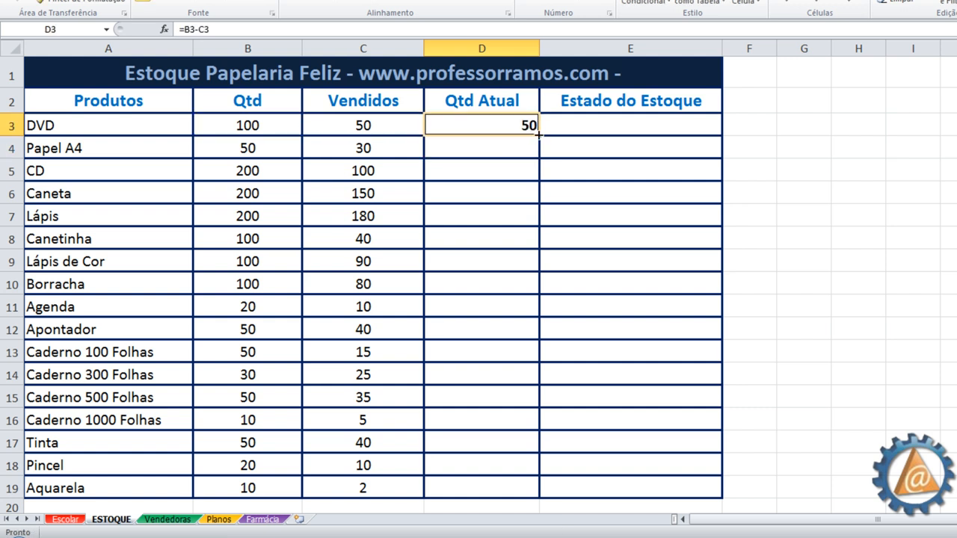
{"action": "double_click", "coordinate": [538, 133]}
{"action": "left_click", "coordinate": [620, 237]}
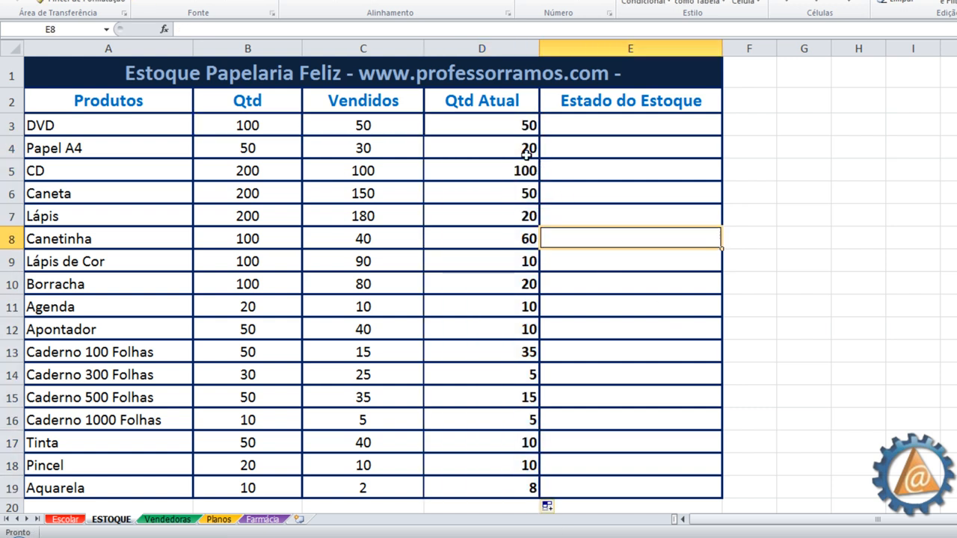
{"action": "left_click_drag", "start_coordinate": [515, 125], "coordinate": [513, 483]}
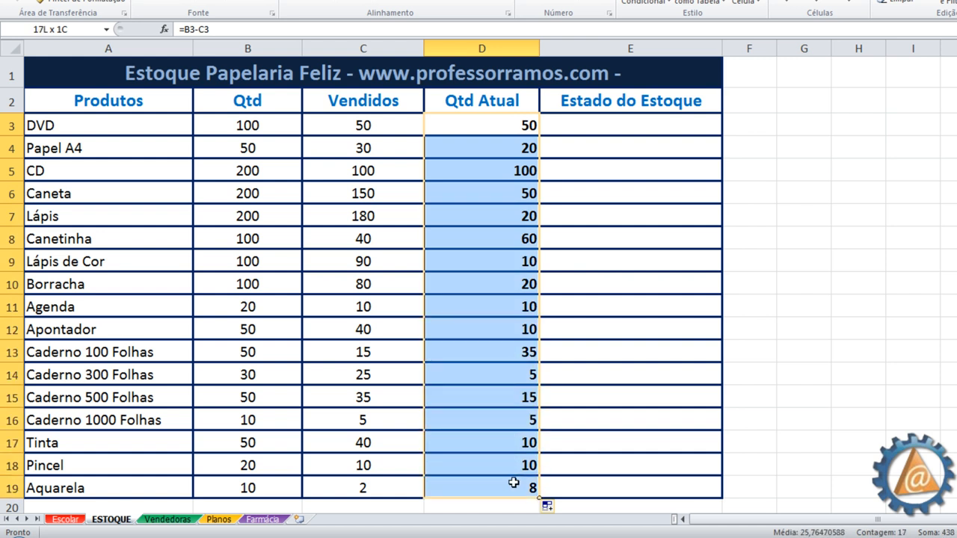
Step: Start an SE formula in E3 under Estado do Estoque with the logical test D3<=0
{"action": "left_click", "coordinate": [626, 124]}
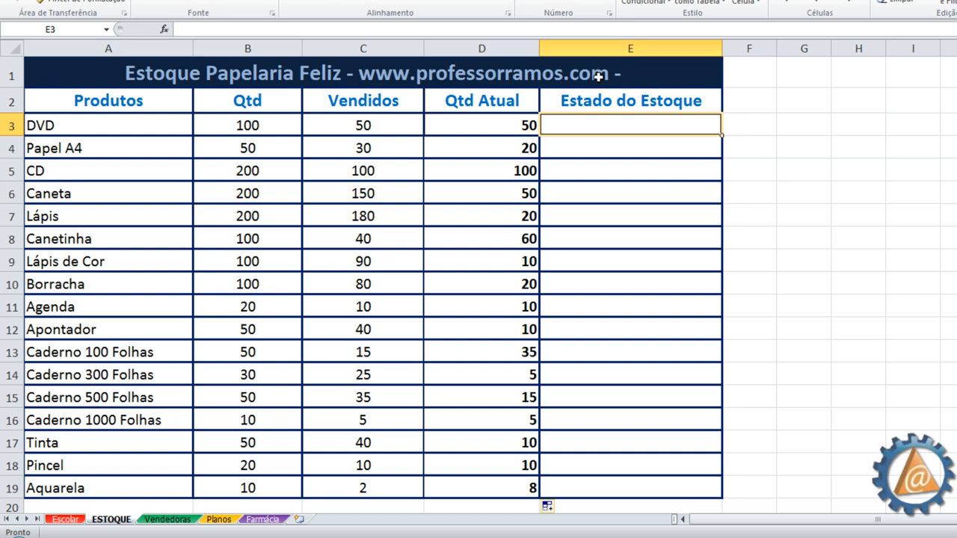
{"action": "type", "text": "=se"}
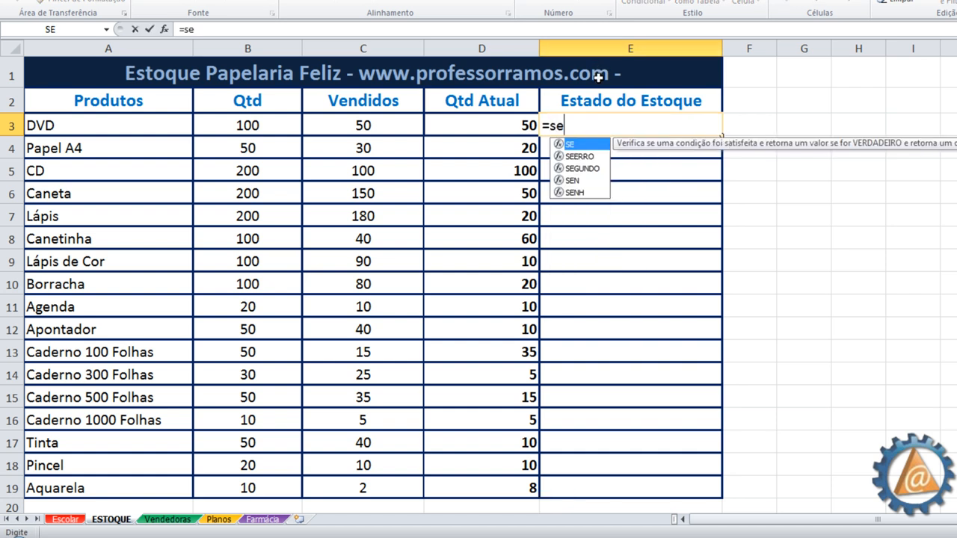
{"action": "key", "text": "BackSpace"}
{"action": "key", "text": "BackSpace"}
{"action": "type", "text": "S"}
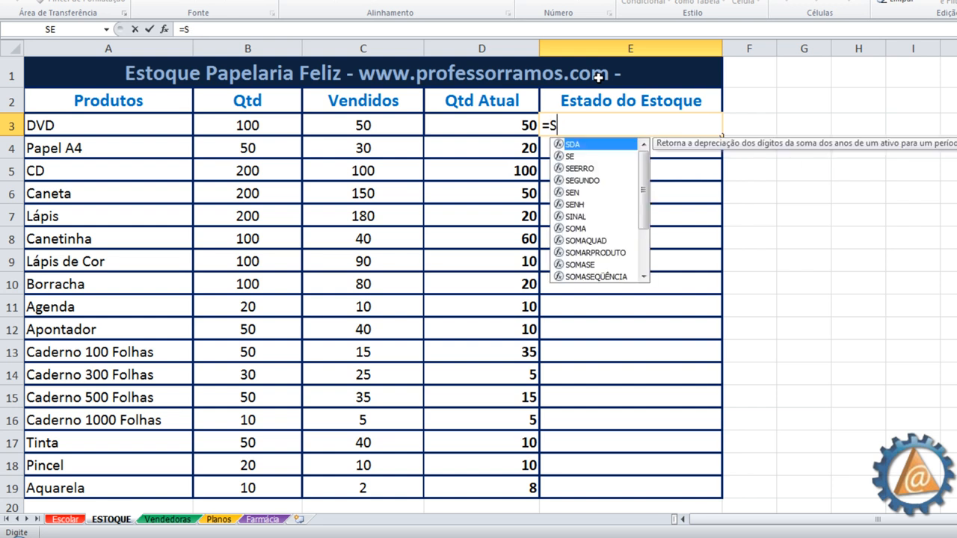
{"action": "type", "text": "E("}
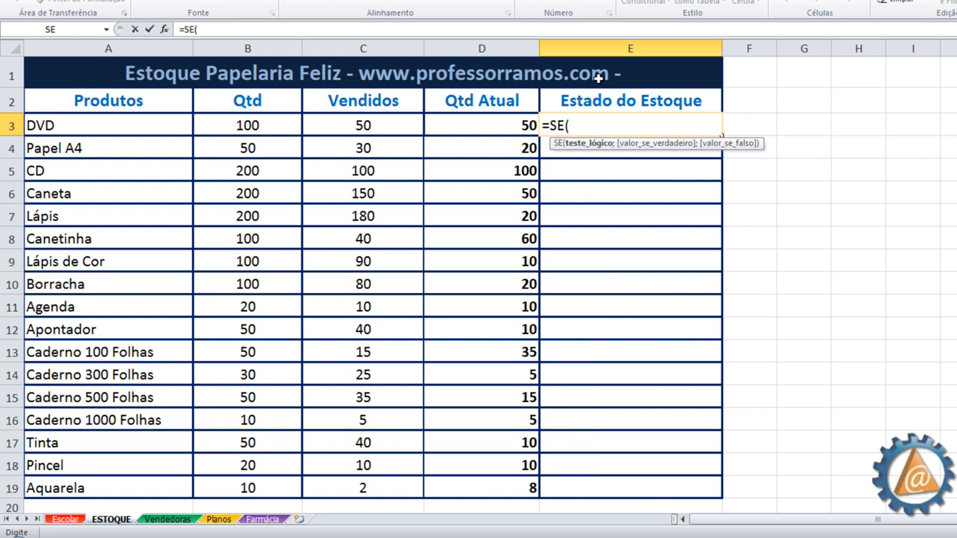
{"action": "left_click", "coordinate": [485, 124]}
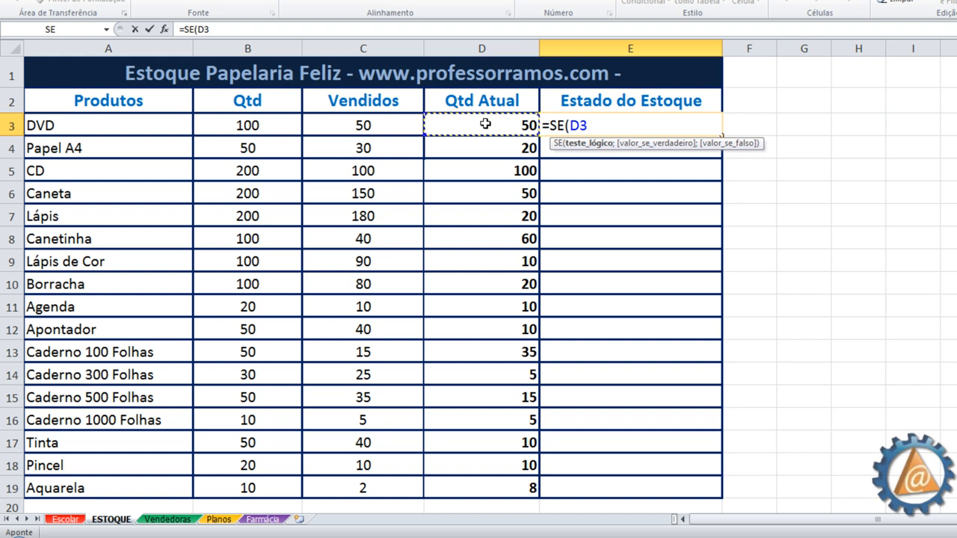
{"action": "type", "text": "<=0"}
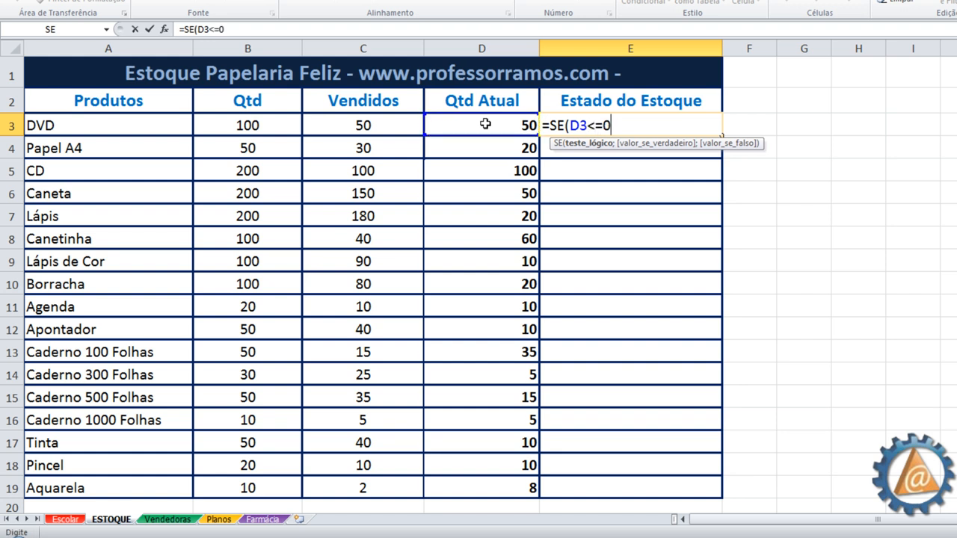
Step: Complete the SE formula in E3 with "Acabou" as the value if true and "Normal" as the value if false
{"action": "type", "text": ";"}
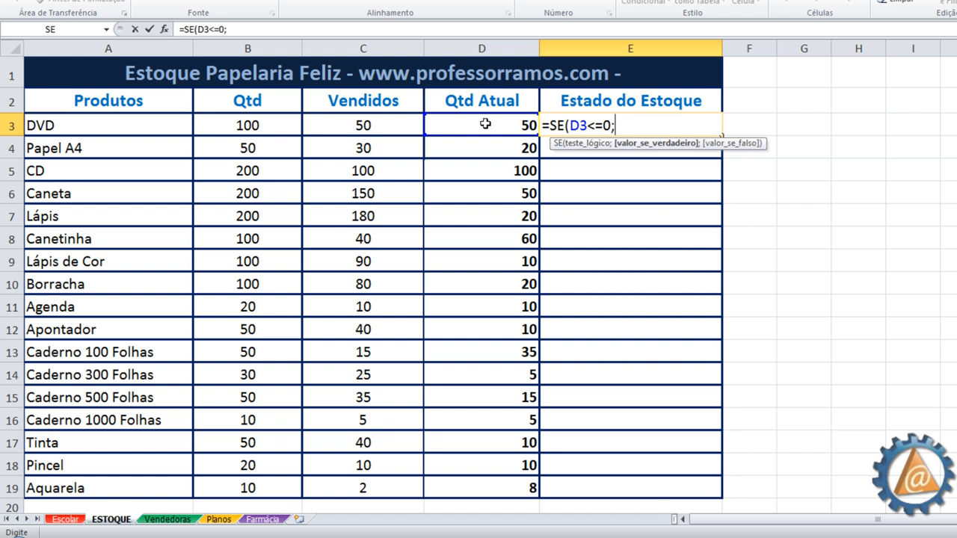
{"action": "type", "text": "\"Acabou"}
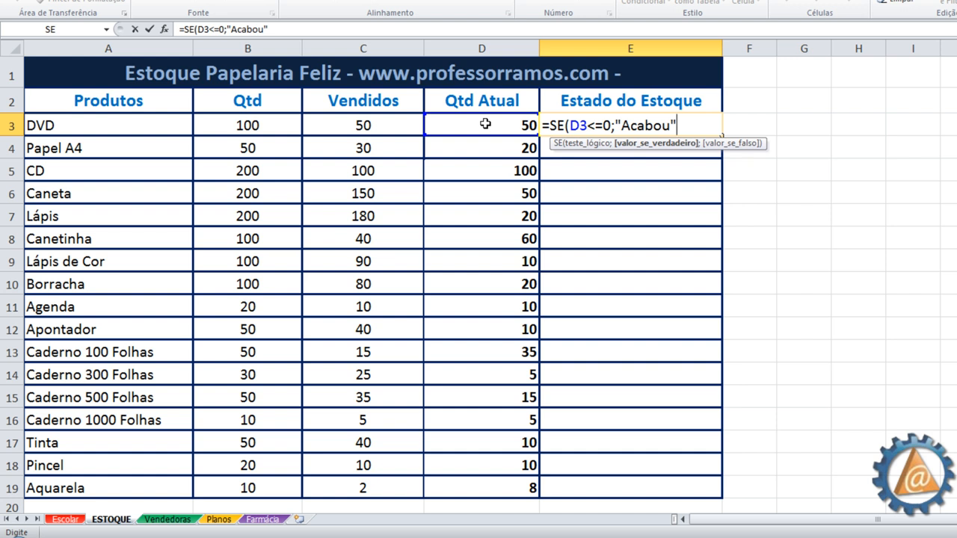
{"action": "type", "text": ";"}
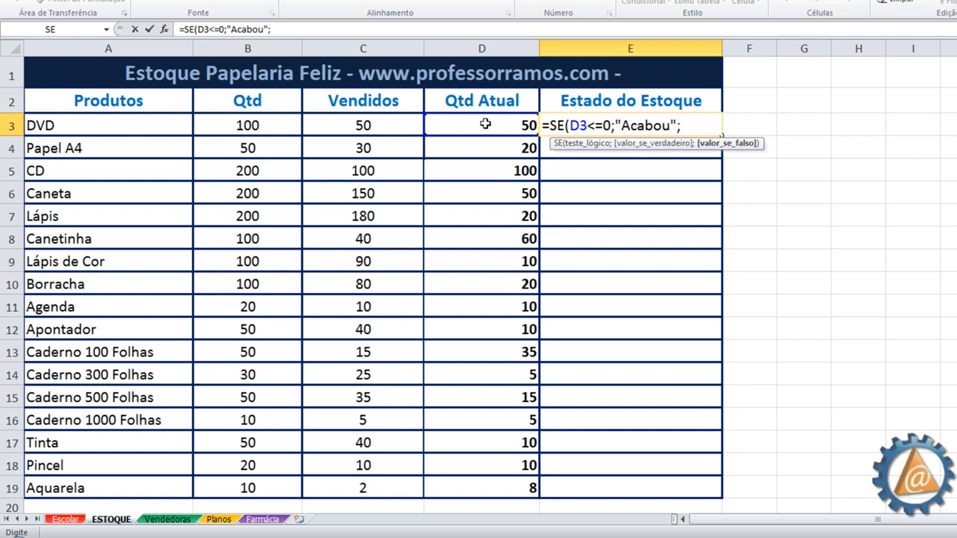
{"action": "type", "text": "\"Normal\""}
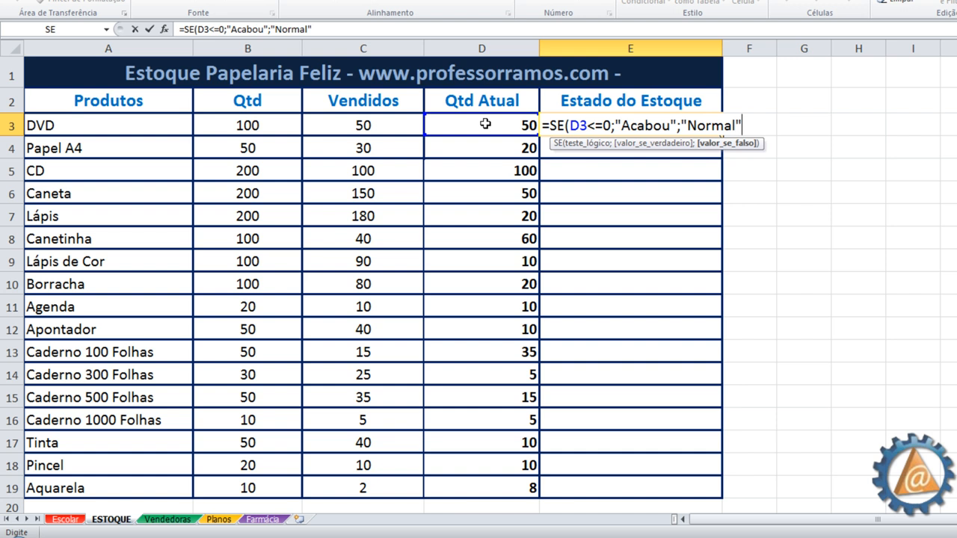
{"action": "type", "text": ")"}
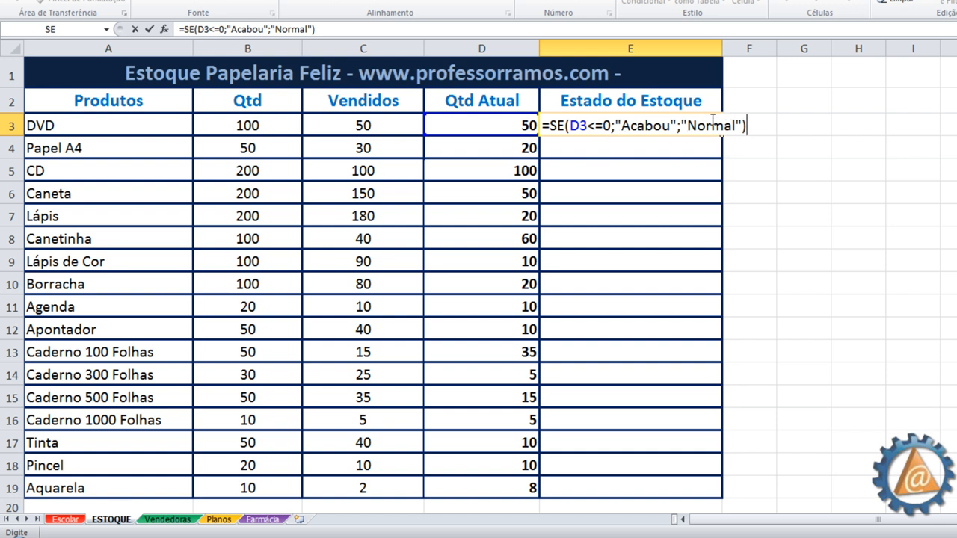
{"action": "key", "text": "Return"}
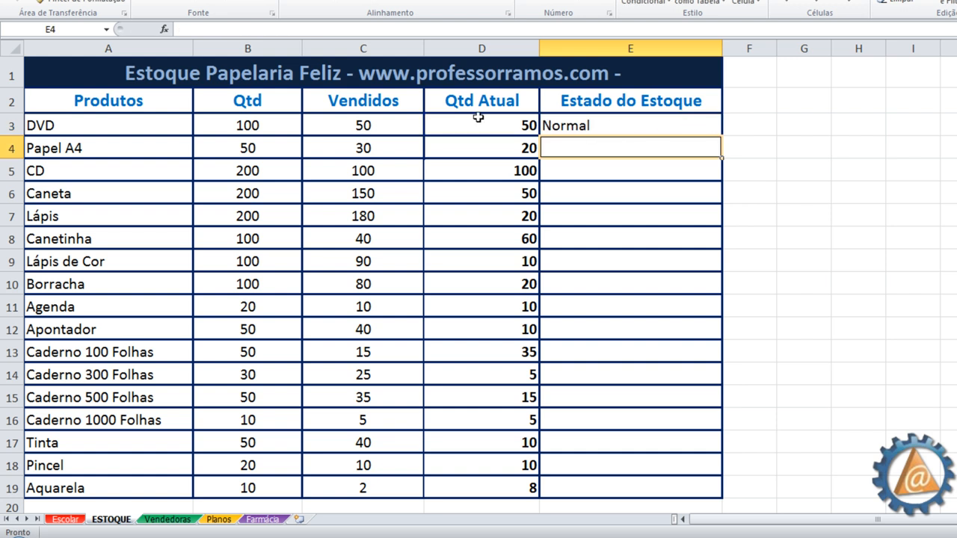
Step: Test the stock status formula by setting the DVD row's Vendidos in C3 to 100 and to 150
{"action": "left_click", "coordinate": [248, 125]}
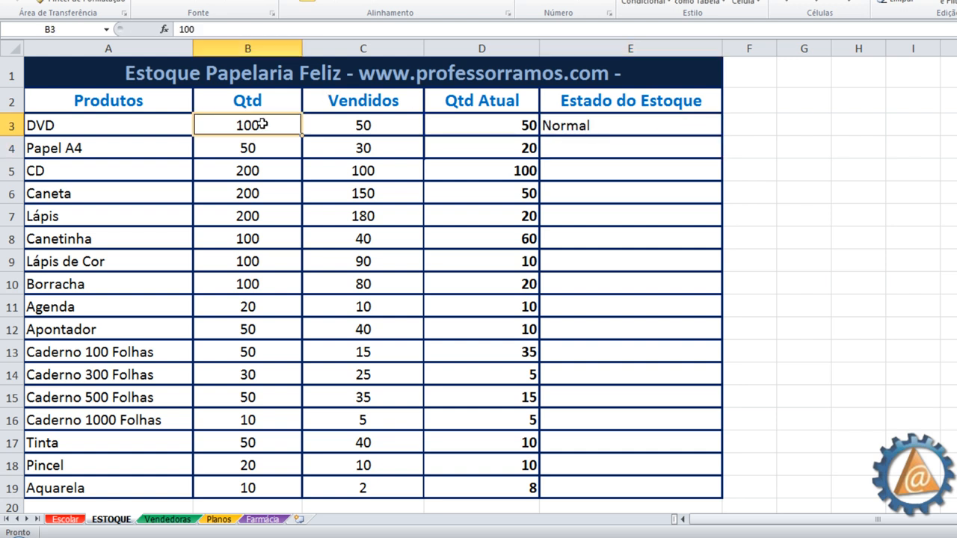
{"action": "left_click", "coordinate": [345, 123]}
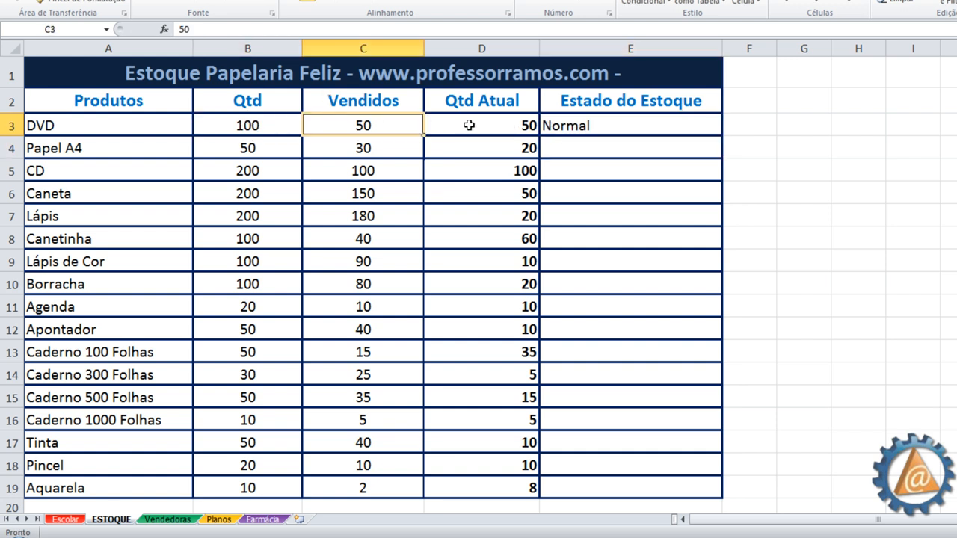
{"action": "type", "text": "100"}
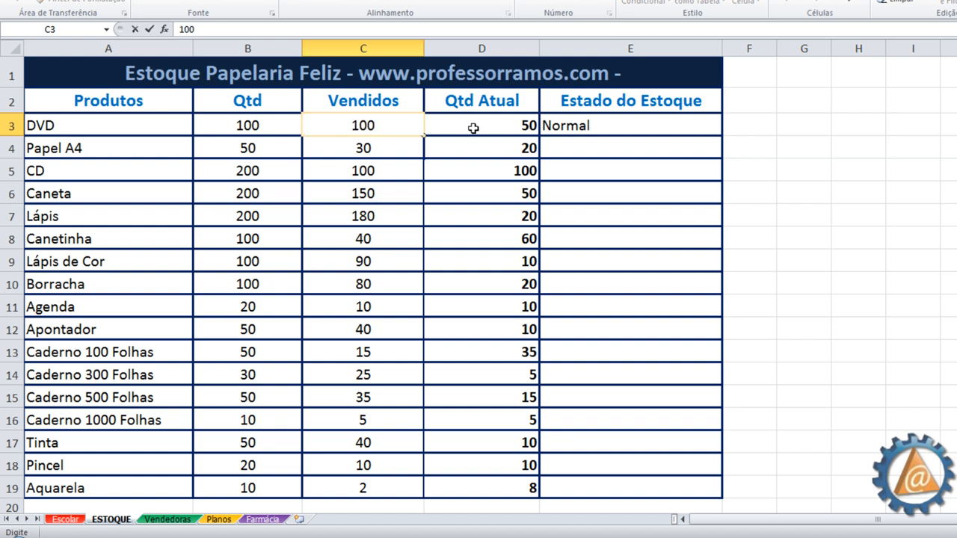
{"action": "left_click", "coordinate": [474, 126]}
{"action": "left_click", "coordinate": [392, 128]}
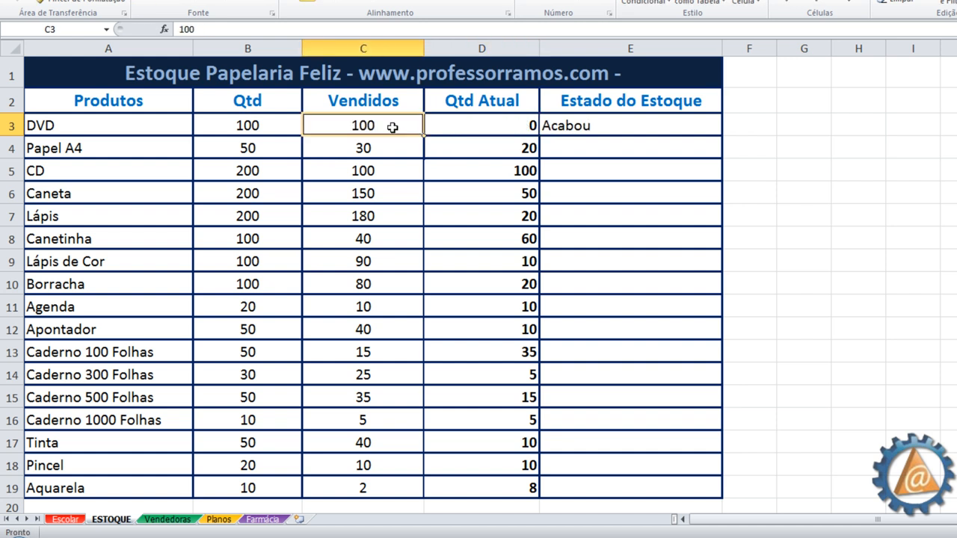
{"action": "type", "text": "150"}
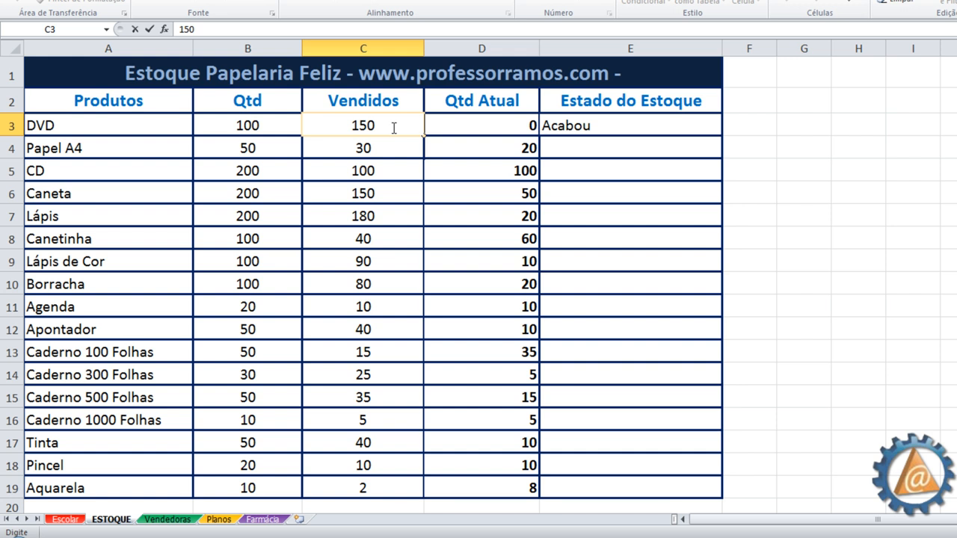
{"action": "key", "text": "Return"}
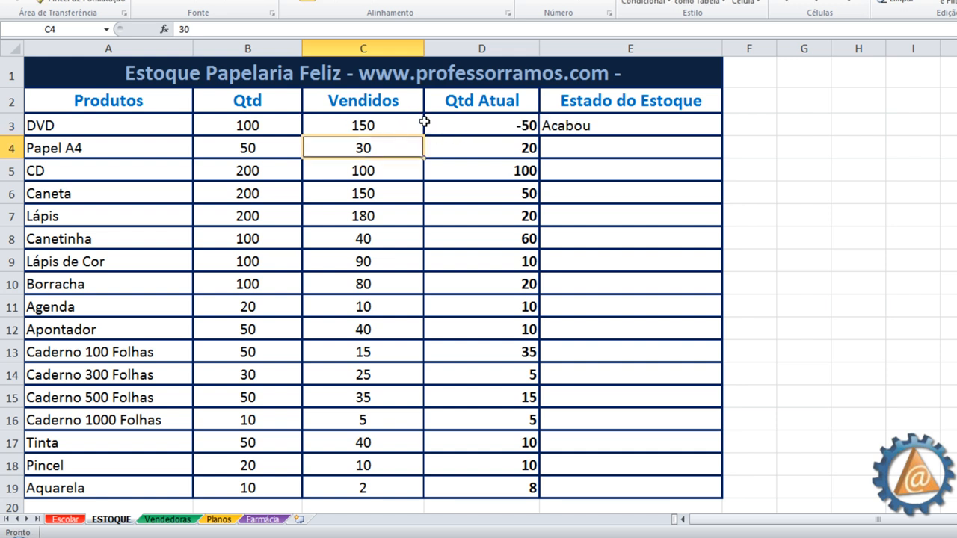
Step: Set the DVD row's Vendidos in C3 to 99
{"action": "left_click", "coordinate": [399, 119]}
{"action": "type", "text": "99"}
{"action": "key", "text": "Return"}
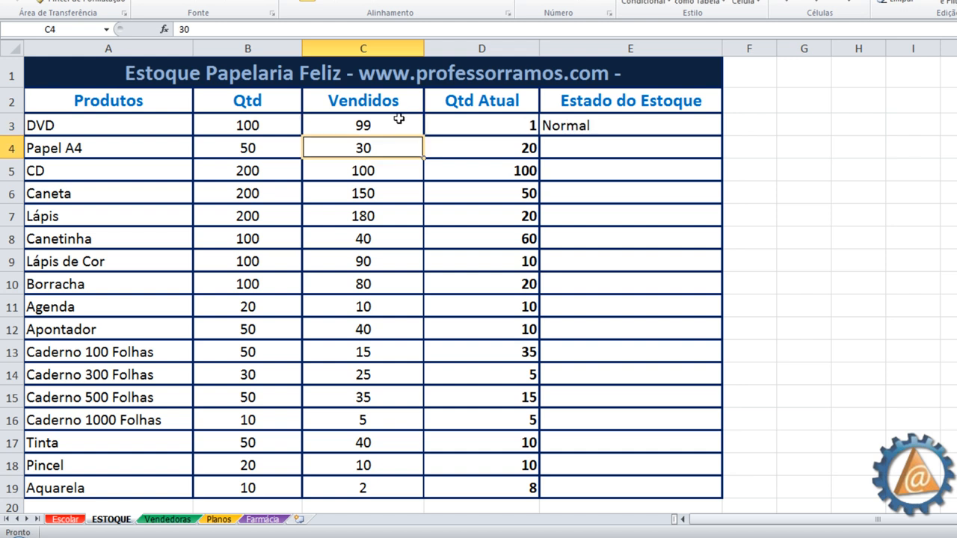
Step: Fill the Estado do Estoque formula from E3 down through E19 for all products
{"action": "left_click", "coordinate": [382, 121]}
{"action": "left_click", "coordinate": [581, 124]}
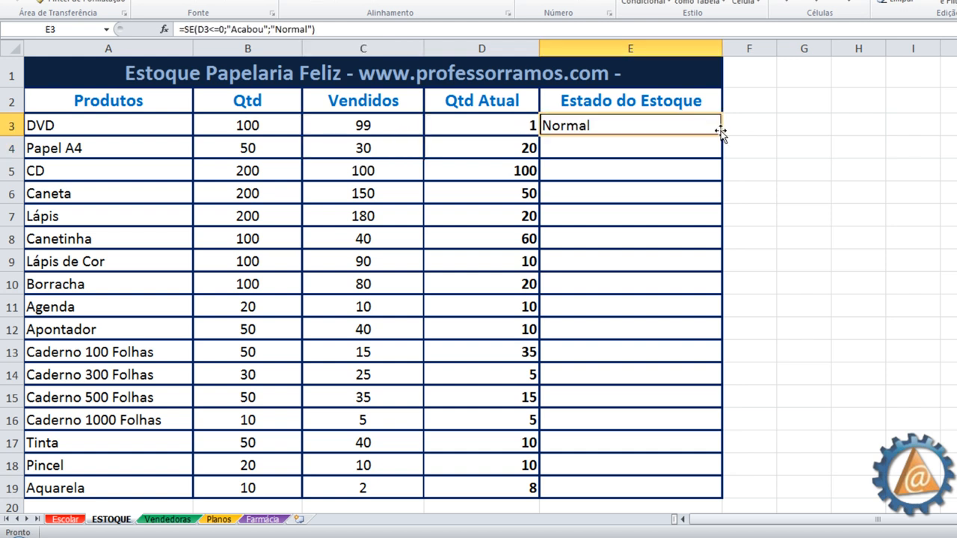
{"action": "double_click", "coordinate": [718, 136]}
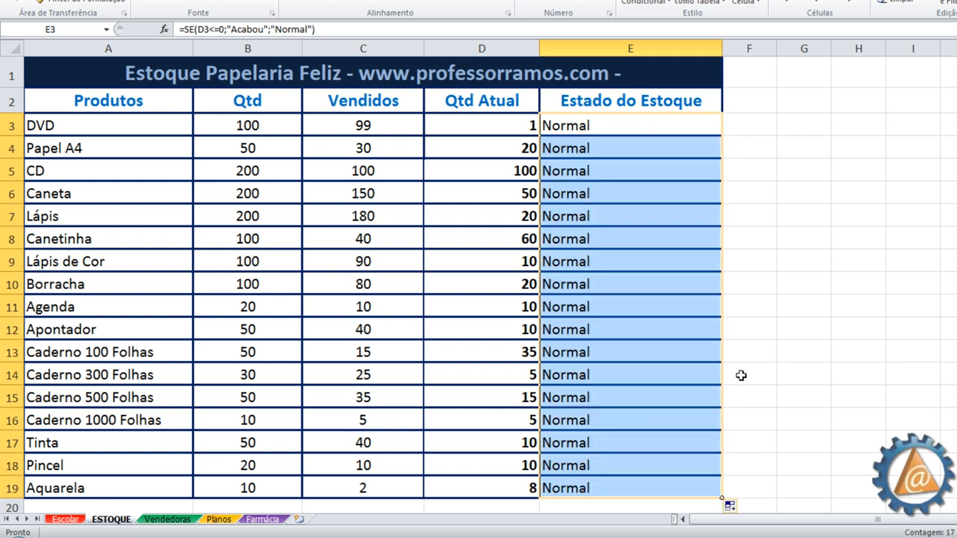
Step: Set Vendidos to 50 for Apontador in C12 and Caderno 500 Folhas in C15, and review the status formula in E3
{"action": "left_click", "coordinate": [622, 232]}
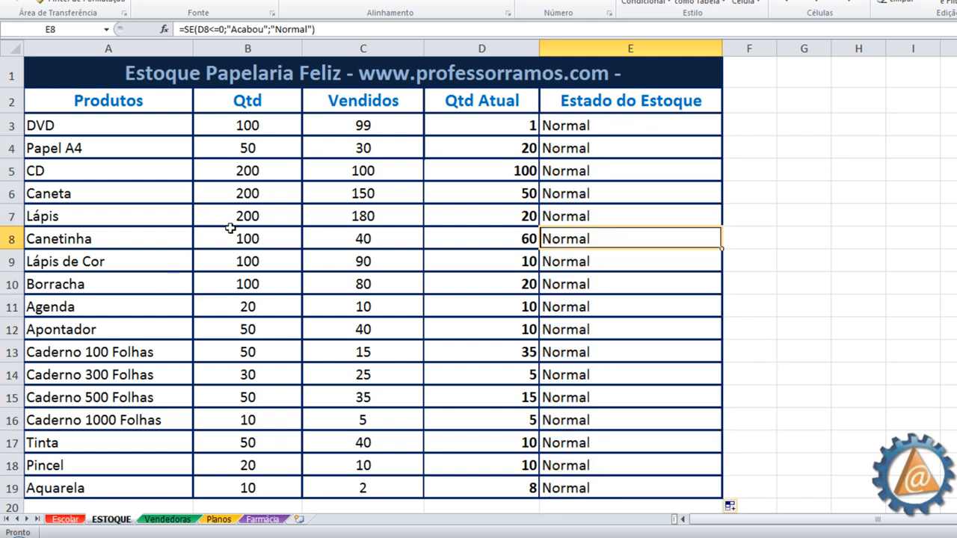
{"action": "left_click", "coordinate": [355, 329]}
{"action": "type", "text": "50"}
{"action": "key", "text": "Return"}
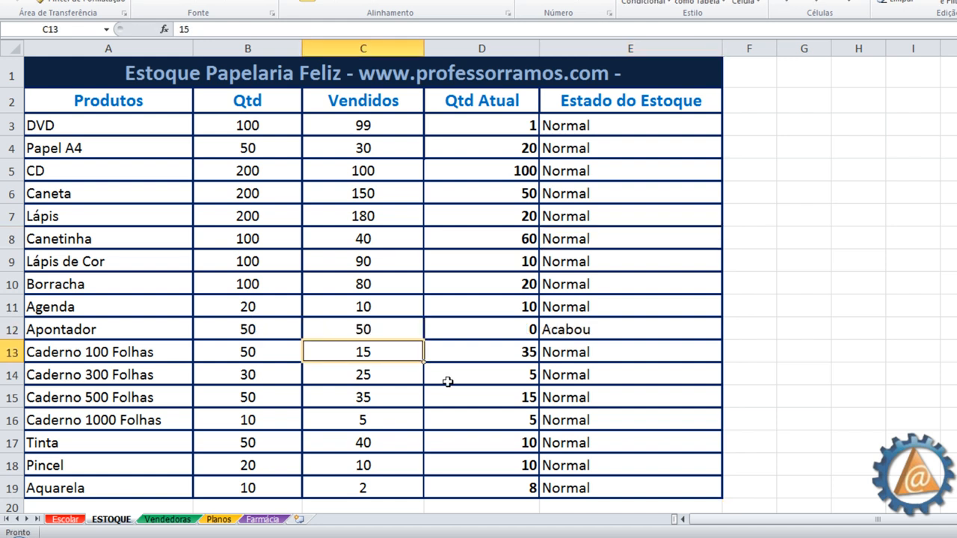
{"action": "key", "text": "Down"}
{"action": "key", "text": "Down"}
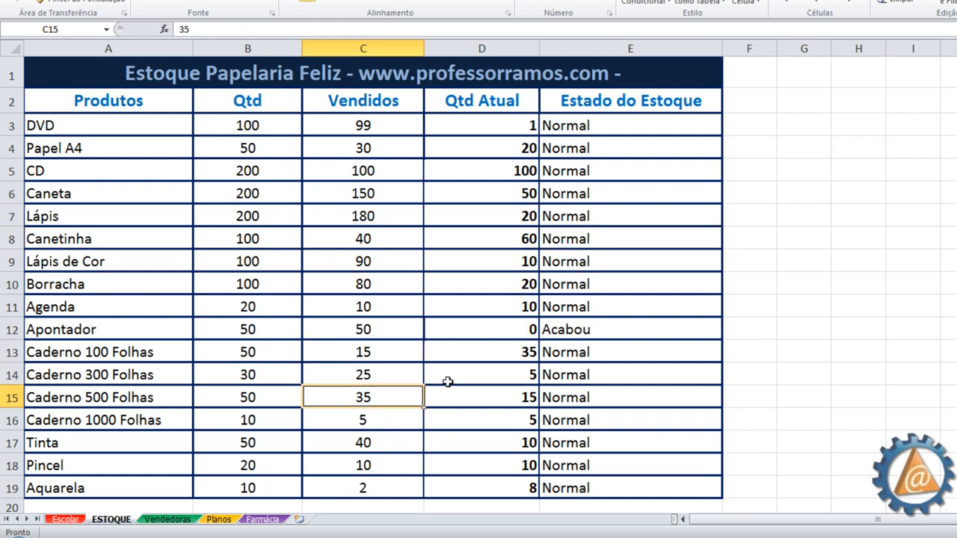
{"action": "type", "text": "50"}
{"action": "key", "text": "Return"}
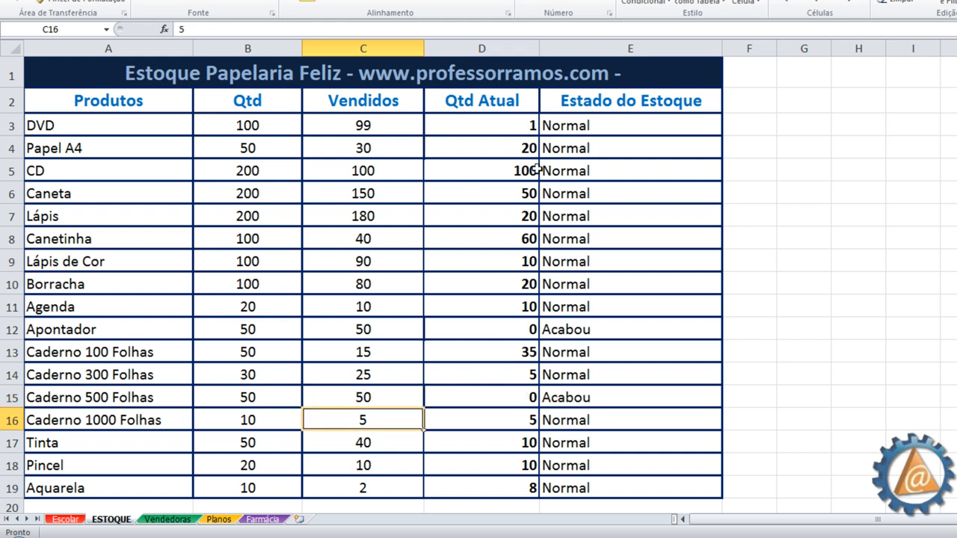
{"action": "double_click", "coordinate": [596, 127]}
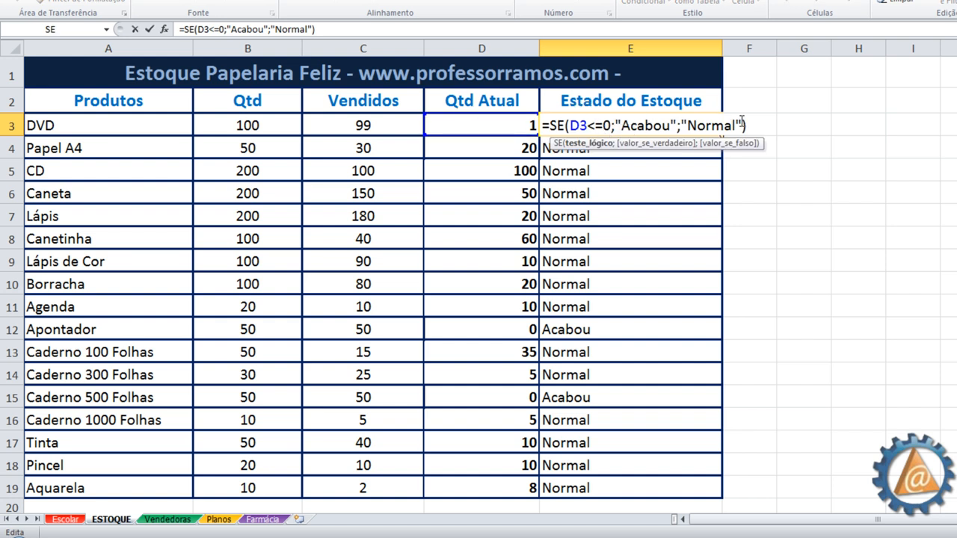
{"action": "key", "text": "Return"}
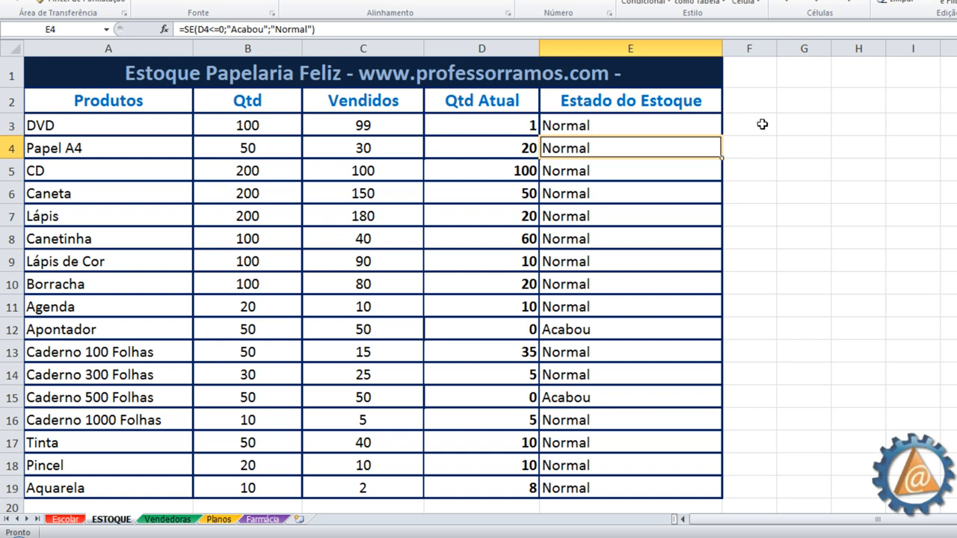
Step: On the Vendedoras sheet, start an SE formula in C3 that tests whether the sales in B3 are >= the Meta in G2
{"action": "left_click", "coordinate": [168, 524]}
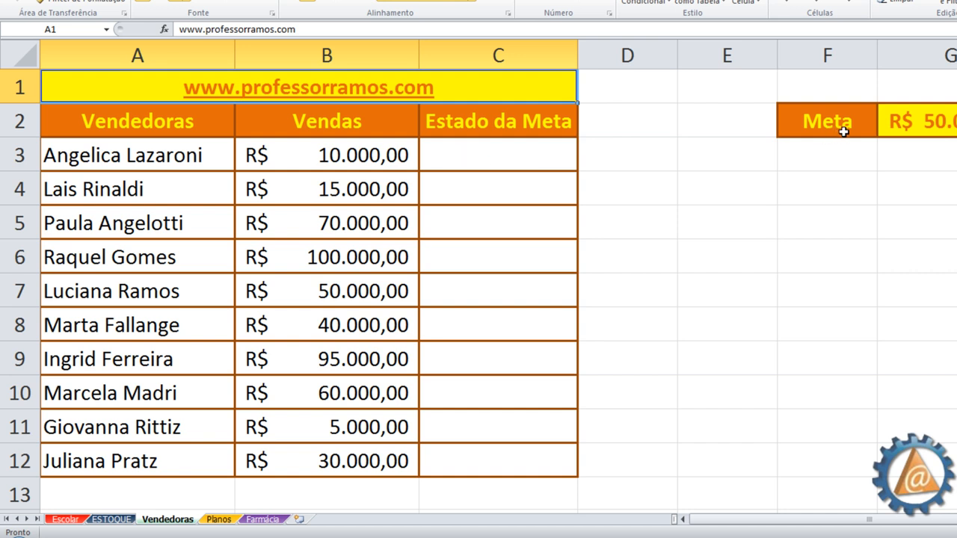
{"action": "left_click", "coordinate": [938, 132]}
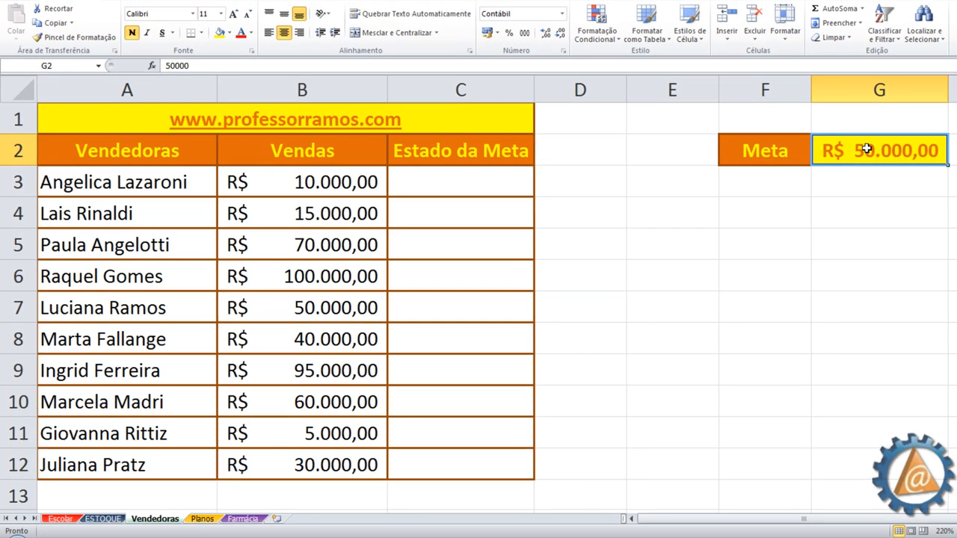
{"action": "left_click", "coordinate": [459, 182]}
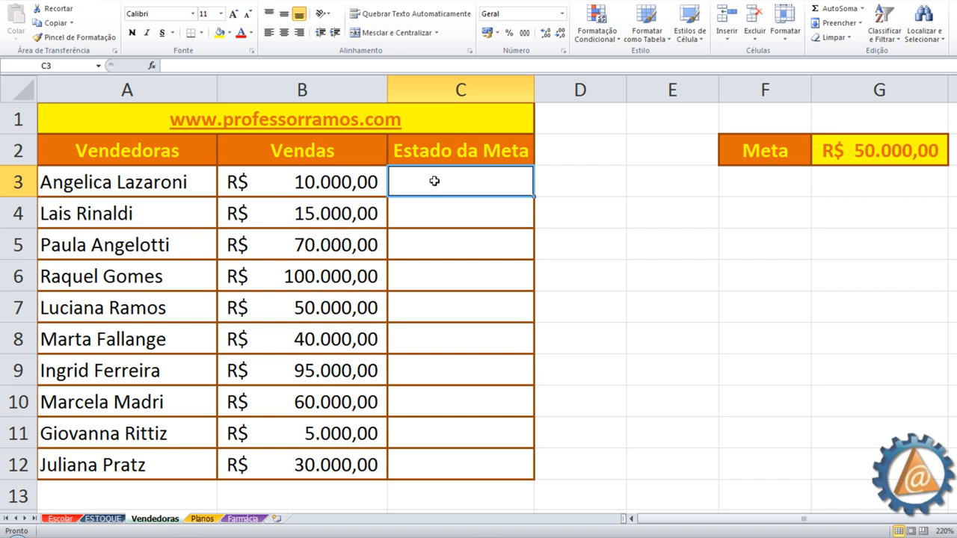
{"action": "type", "text": "=SE"}
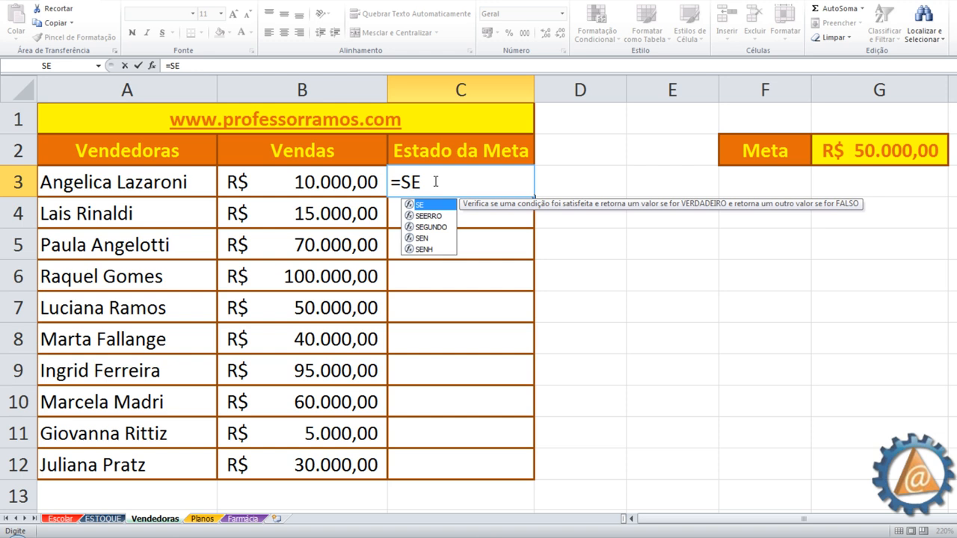
{"action": "type", "text": "("}
{"action": "left_click", "coordinate": [303, 182]}
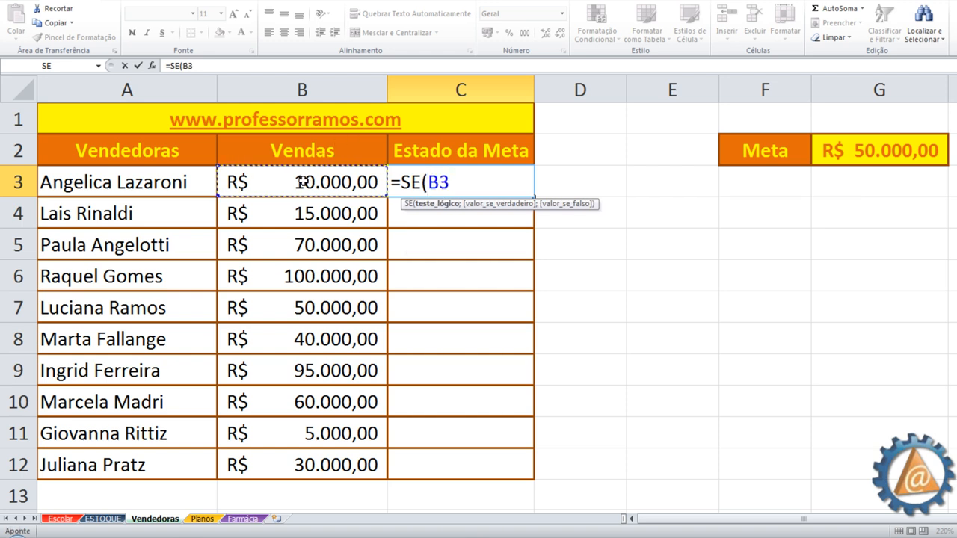
{"action": "type", "text": ">="}
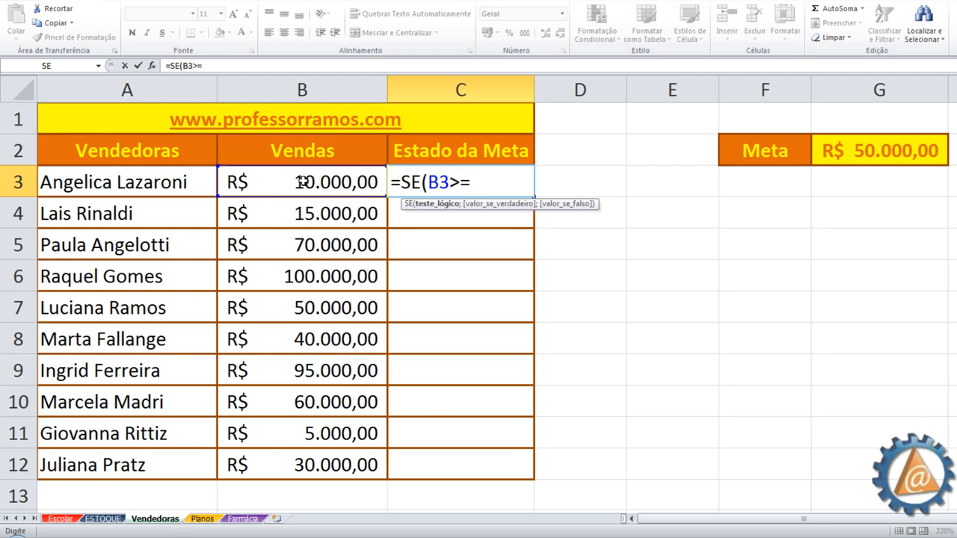
{"action": "left_click", "coordinate": [879, 152]}
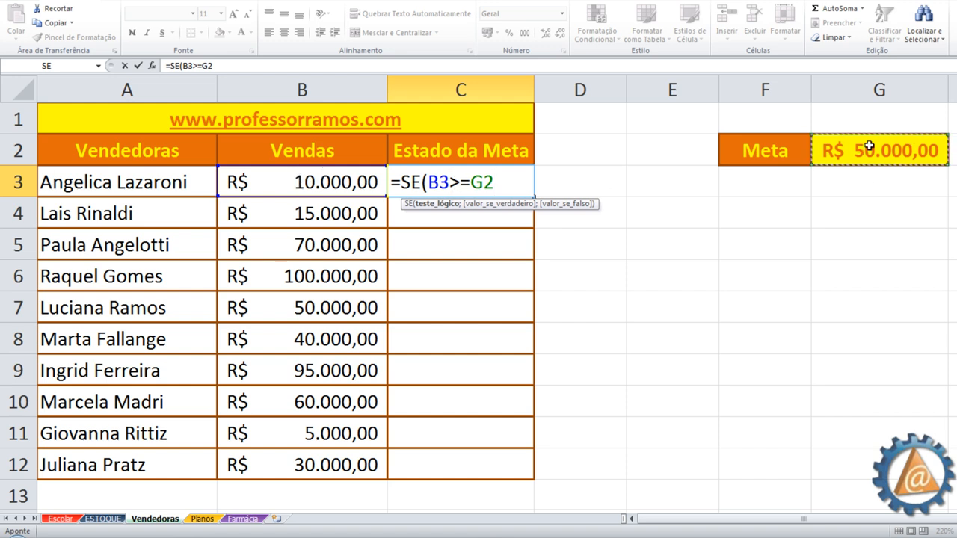
Step: Complete the SE formula in C3 with "Bateu a Meta" as the value if true and "Não Bateu a Meta" as the value if false
{"action": "type", "text": ";\""}
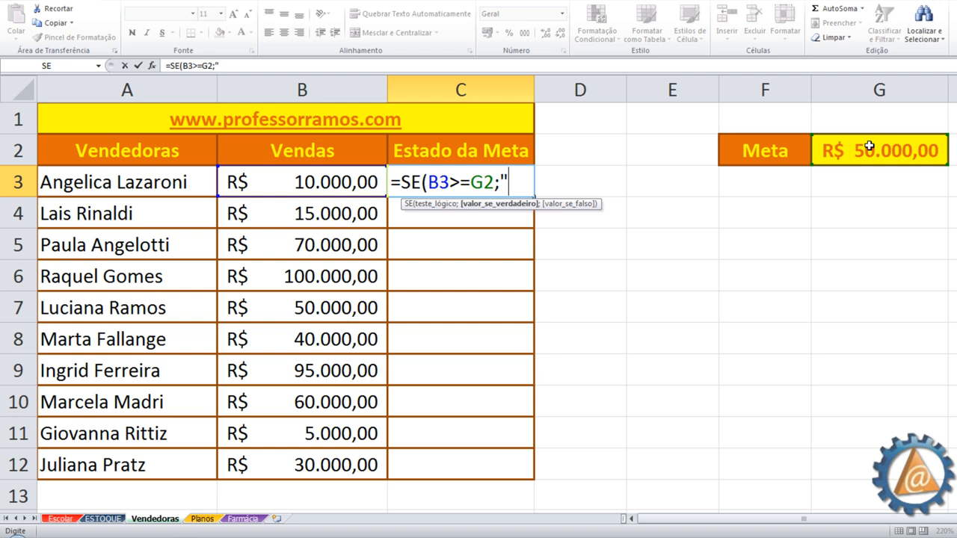
{"action": "type", "text": "M"}
{"action": "key", "text": "BackSpace"}
{"action": "type", "text": "Bateu a Meta\""}
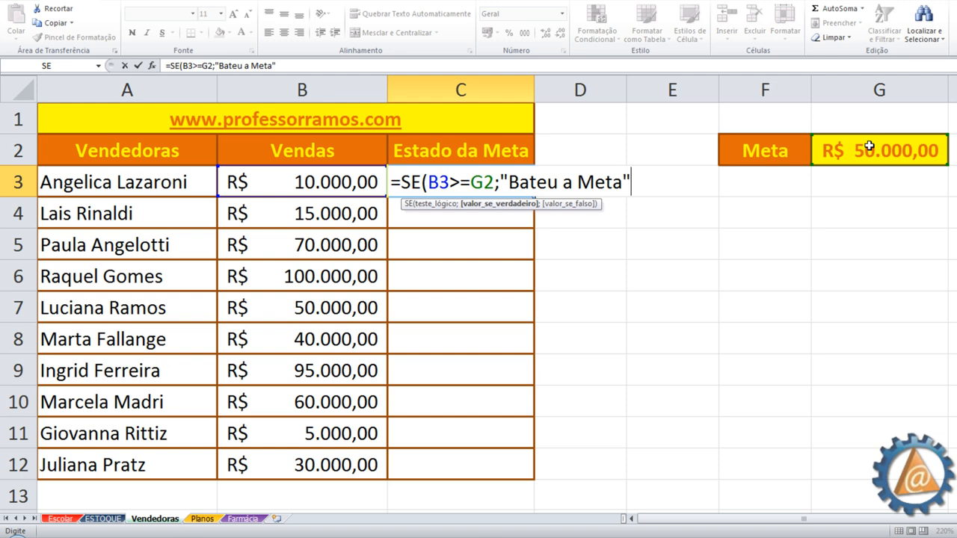
{"action": "type", "text": ";"}
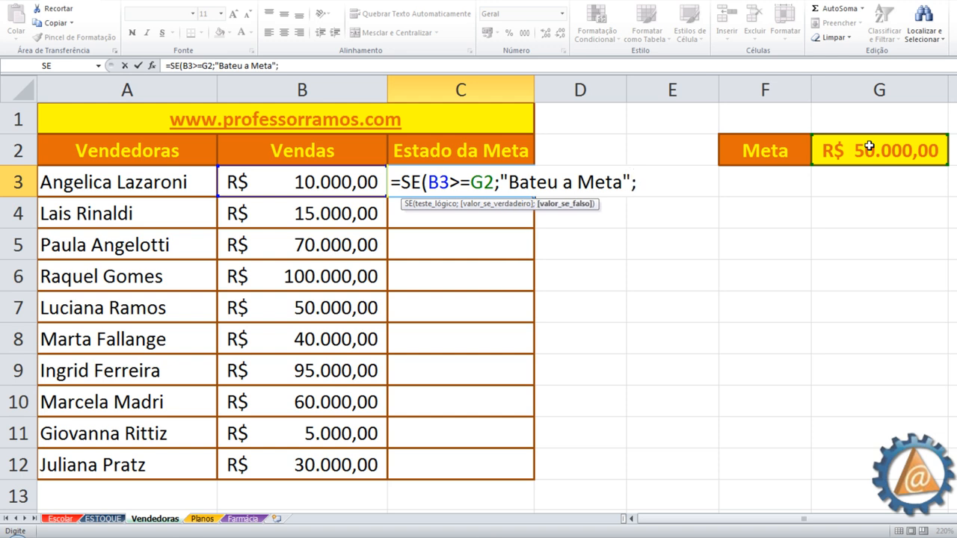
{"action": "type", "text": "\"Não Bateu a Meta\")"}
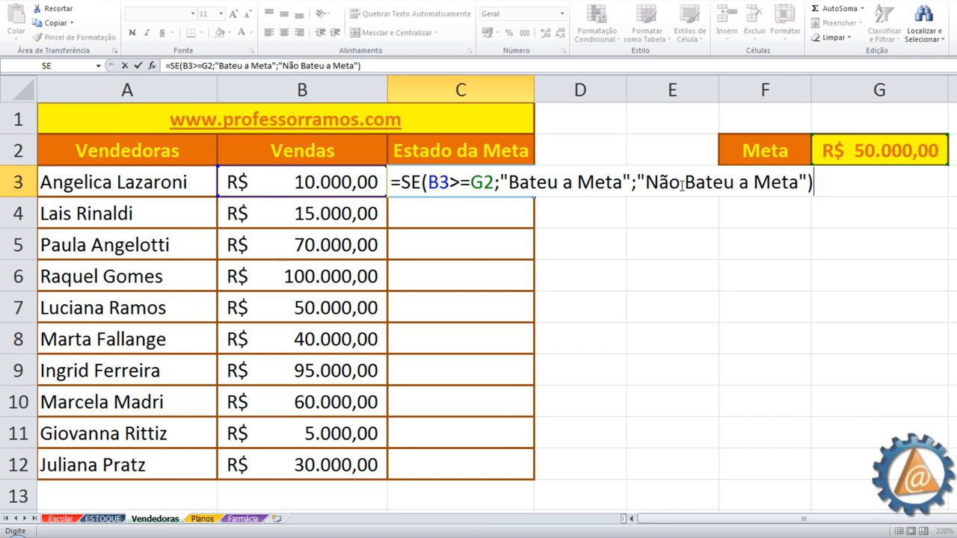
{"action": "key", "text": "Return"}
Step: Auto-fit the width of column C and fill the Estado da Meta formula from C3 down through C12
{"action": "left_click", "coordinate": [526, 184]}
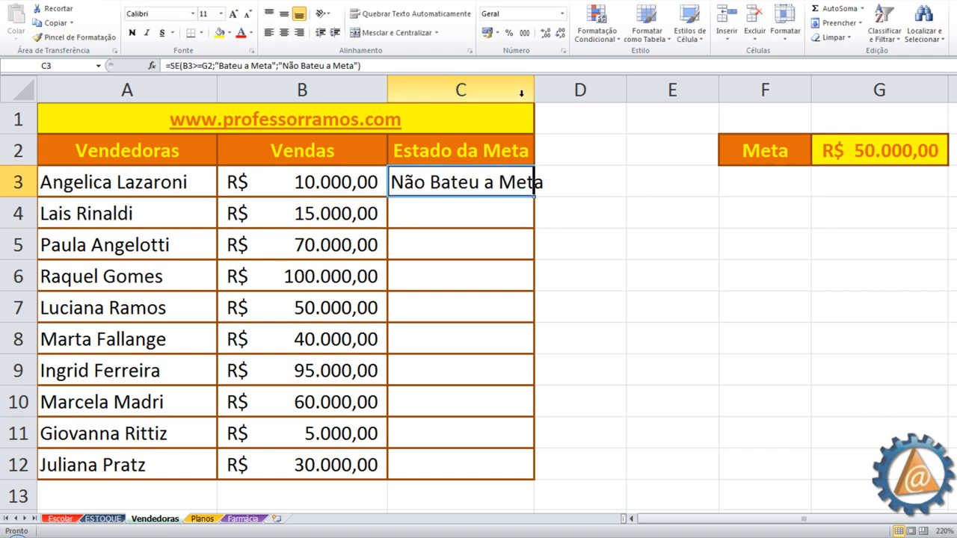
{"action": "double_click", "coordinate": [534, 90]}
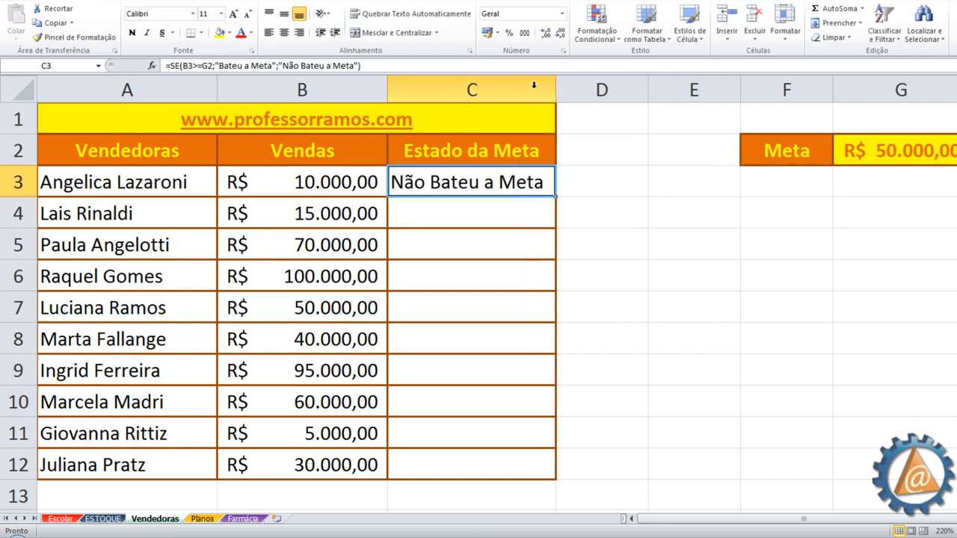
{"action": "double_click", "coordinate": [557, 198]}
{"action": "left_click", "coordinate": [587, 219]}
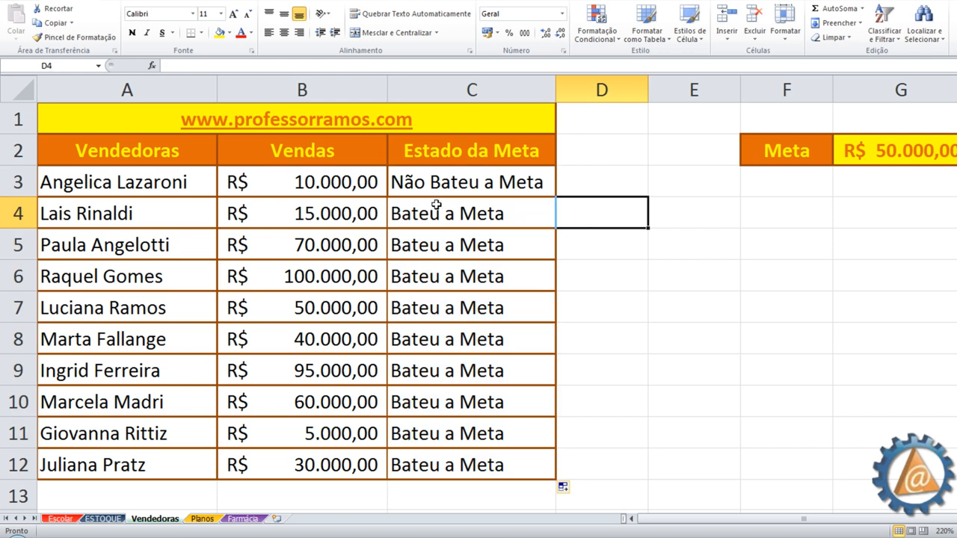
Step: Inspect the copied formulas in C4 and C6 to see which cell each one uses as the Meta
{"action": "left_click", "coordinate": [470, 183]}
{"action": "left_click", "coordinate": [464, 213]}
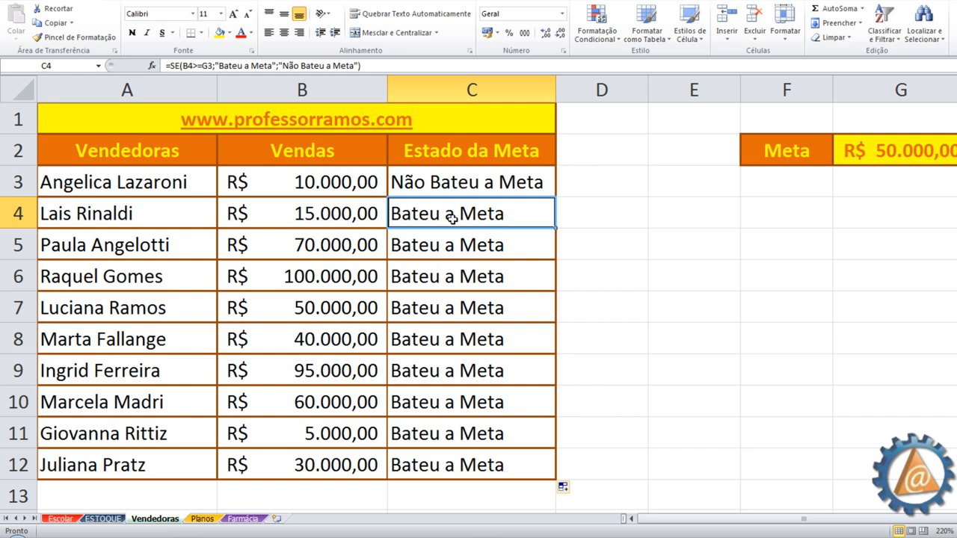
{"action": "double_click", "coordinate": [451, 216]}
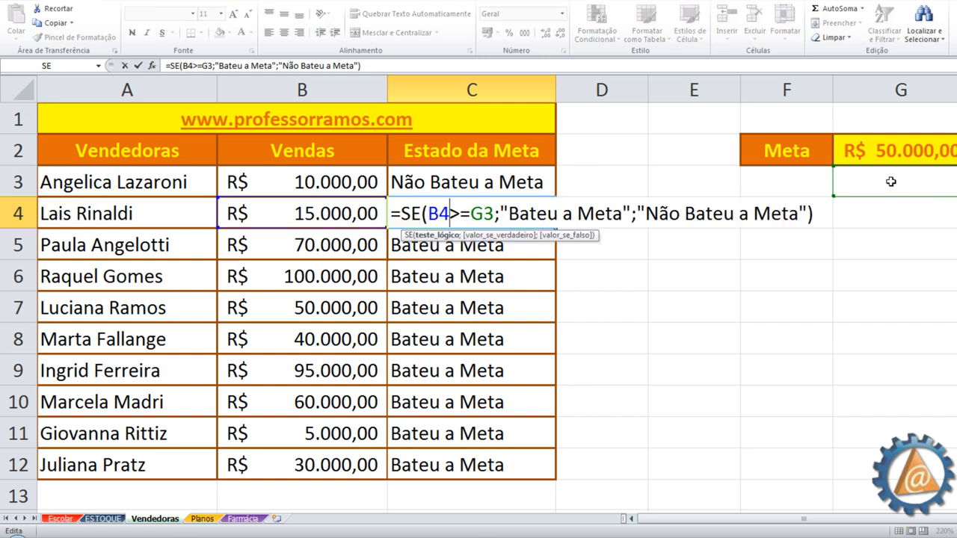
{"action": "left_click", "coordinate": [458, 279]}
{"action": "double_click", "coordinate": [458, 279]}
{"action": "key", "text": "Escape"}
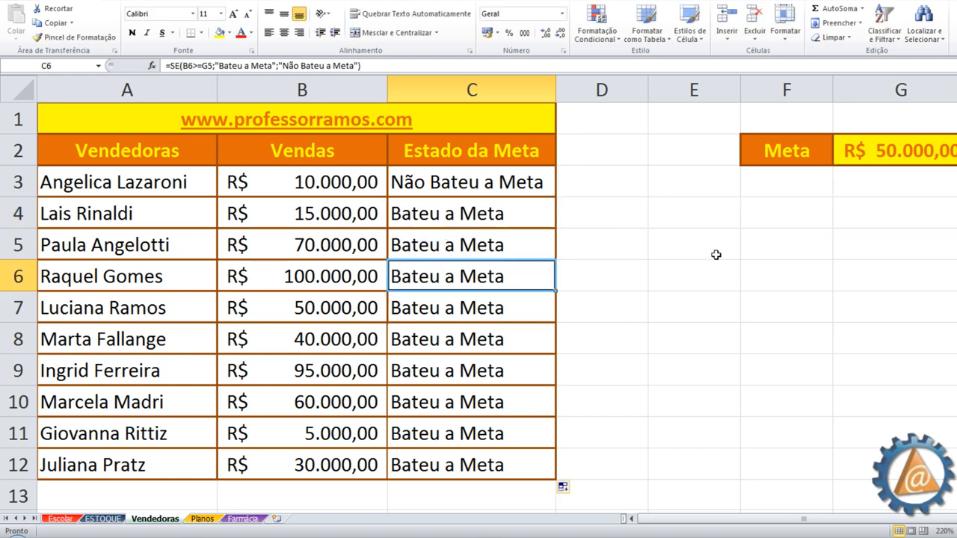
Step: Clear the copied results in C4:C12 and make the Meta reference in the C3 formula absolute as $G$2
{"action": "left_click_drag", "start_coordinate": [523, 205], "coordinate": [513, 453]}
{"action": "key", "text": "Delete"}
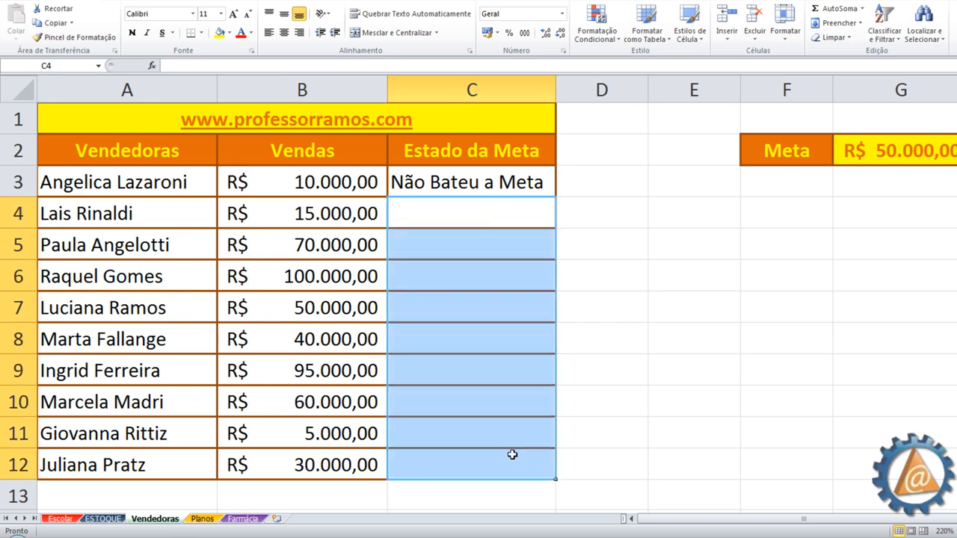
{"action": "double_click", "coordinate": [502, 180]}
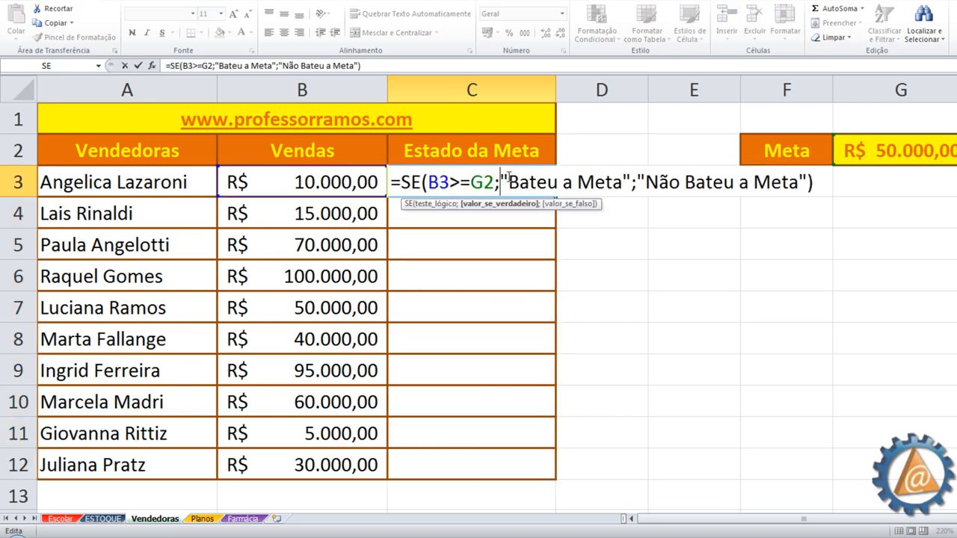
{"action": "left_click", "coordinate": [482, 181]}
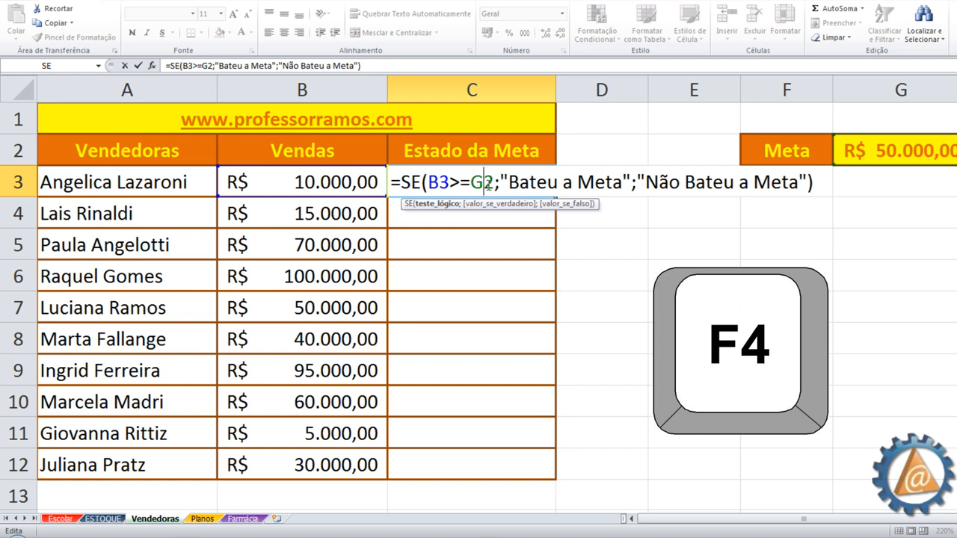
{"action": "key", "text": "F4"}
{"action": "key", "text": "F4"}
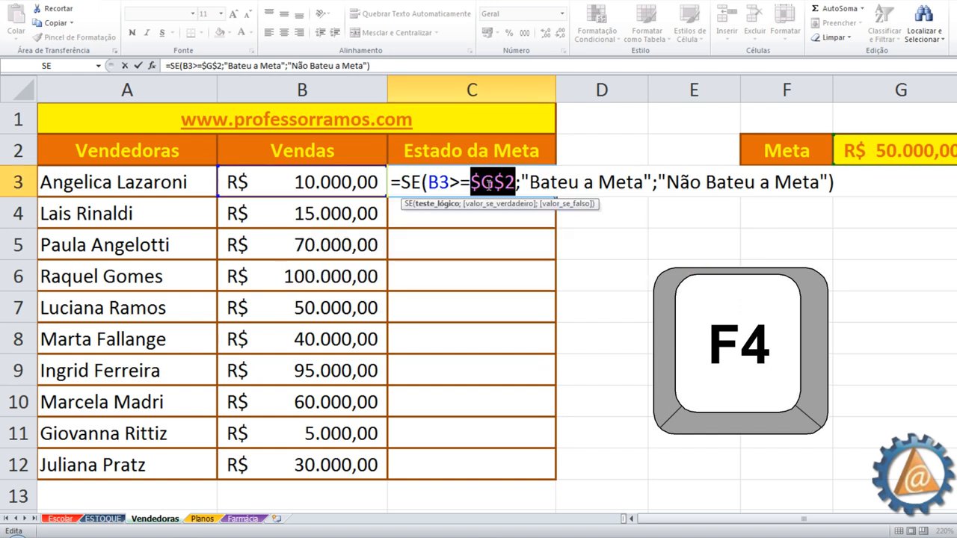
{"action": "left_click", "coordinate": [539, 184]}
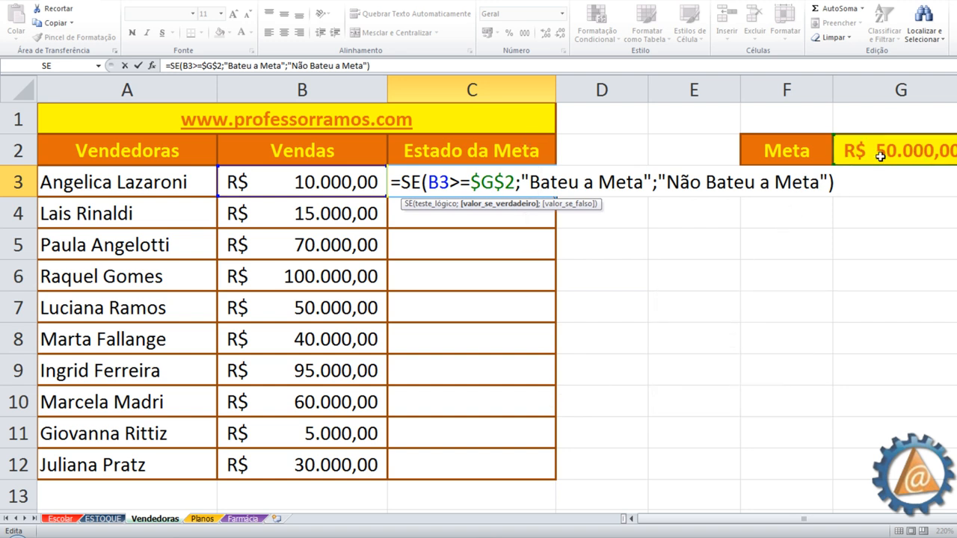
{"action": "key", "text": "Return"}
Step: Review the corrected SE formula in C3 and fill it down through C12 for all saleswomen
{"action": "double_click", "coordinate": [433, 185]}
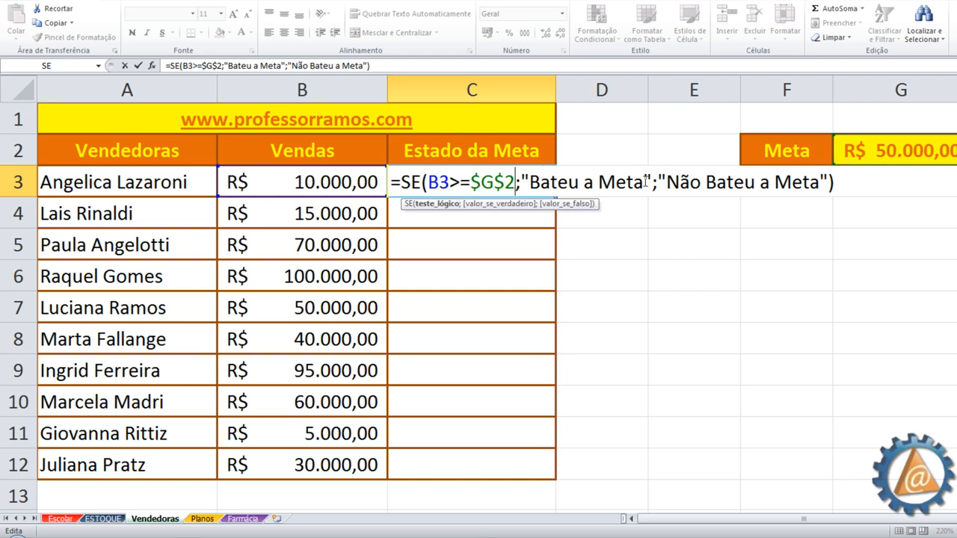
{"action": "key", "text": "Return"}
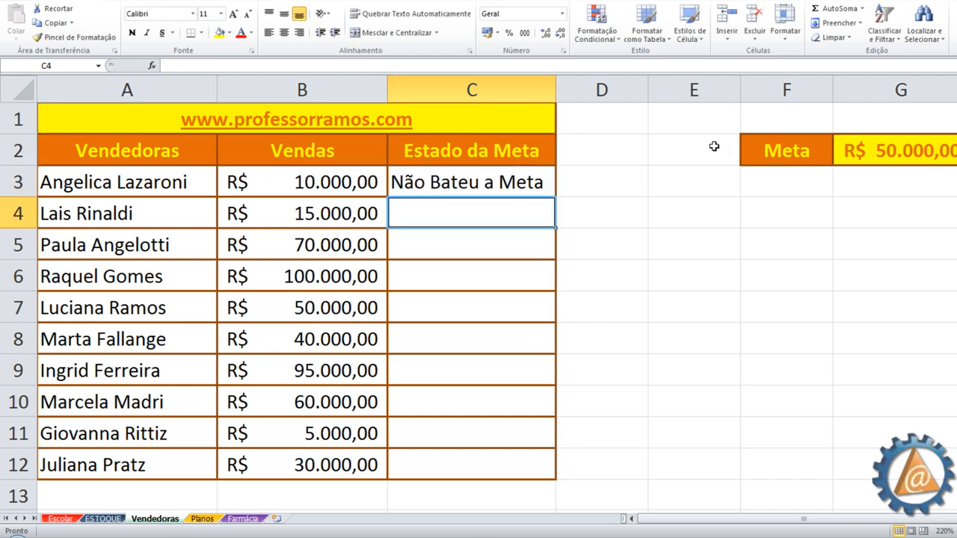
{"action": "left_click", "coordinate": [519, 182]}
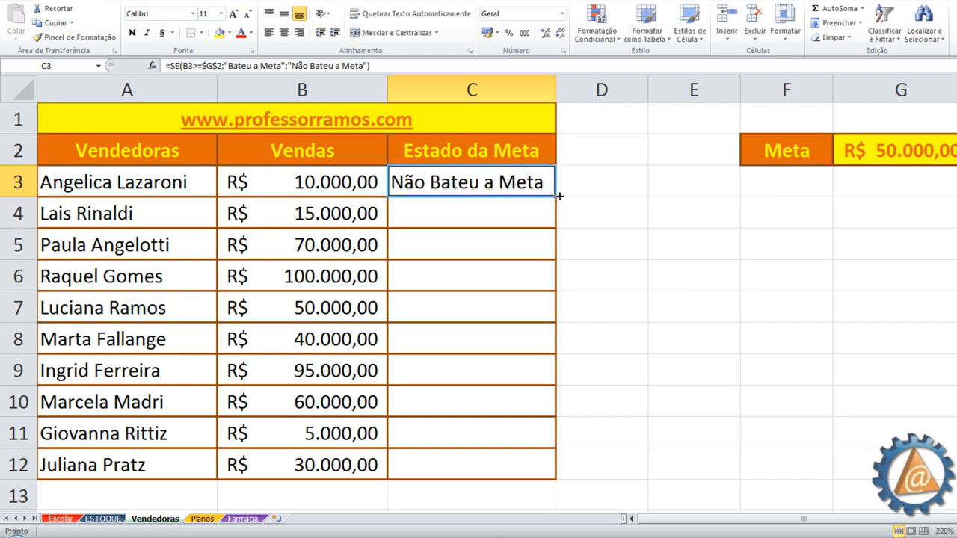
{"action": "double_click", "coordinate": [557, 196]}
Step: Inspect the copied Estado da Meta formulas from C4 to C12 to check which Meta cell each one references
{"action": "left_click", "coordinate": [458, 218]}
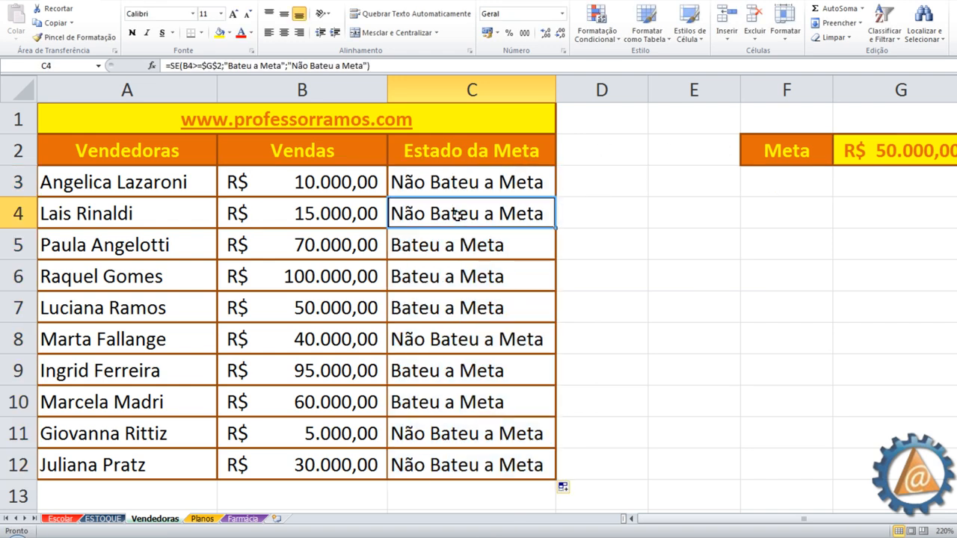
{"action": "left_click", "coordinate": [432, 247]}
{"action": "left_click", "coordinate": [433, 280]}
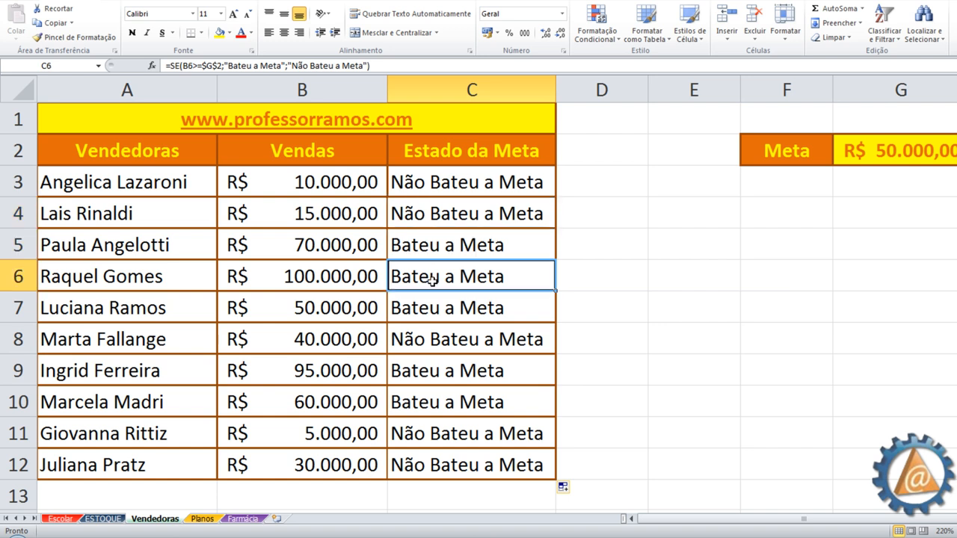
{"action": "left_click", "coordinate": [426, 310]}
{"action": "double_click", "coordinate": [427, 310]}
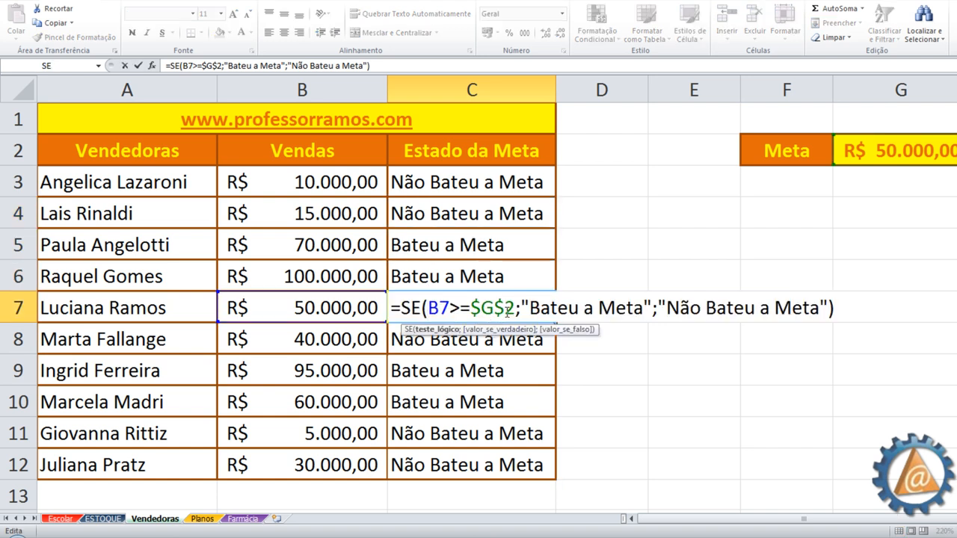
{"action": "key", "text": "Escape"}
{"action": "double_click", "coordinate": [449, 403]}
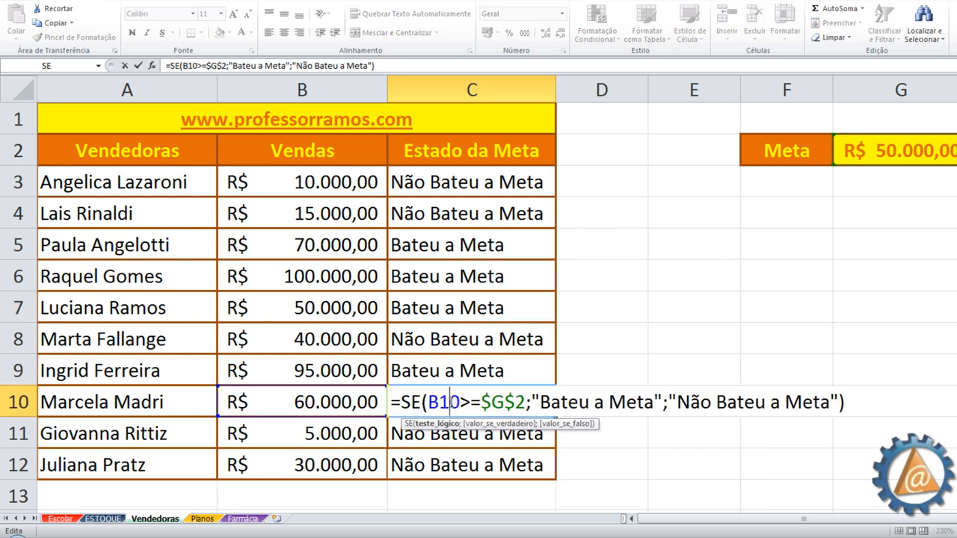
{"action": "key", "text": "Escape"}
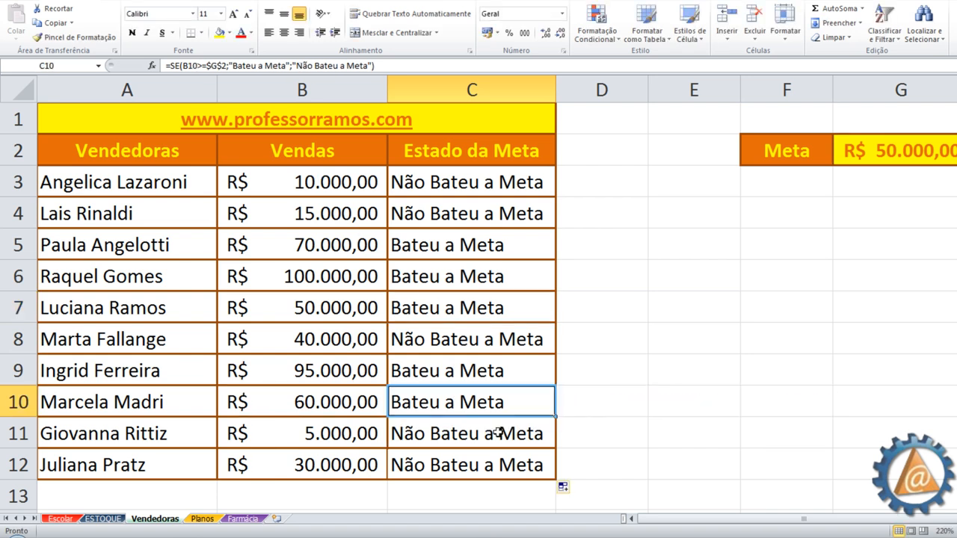
{"action": "left_click", "coordinate": [452, 446]}
{"action": "left_click", "coordinate": [451, 464]}
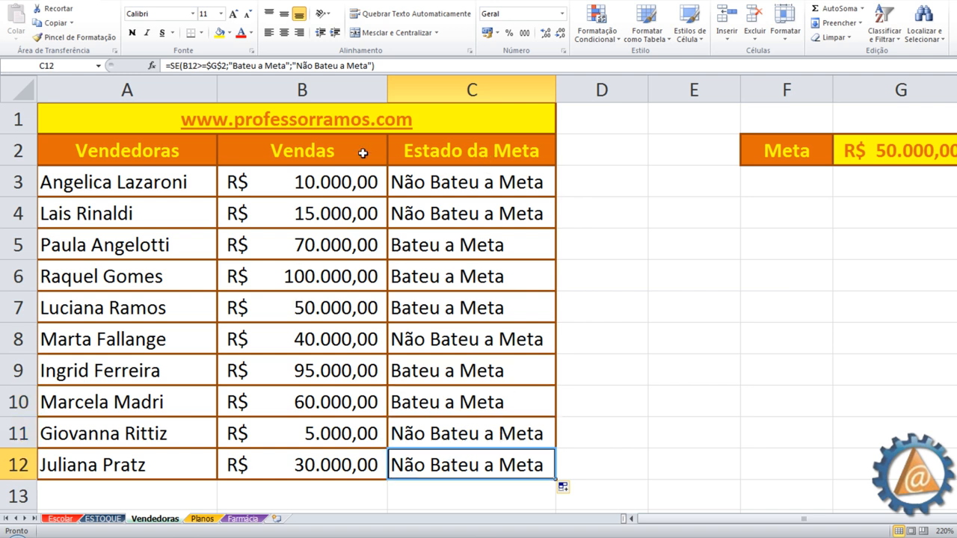
Step: Clear the Estado da Meta results in C3:C12 and select C3 for a new formula
{"action": "left_click_drag", "start_coordinate": [477, 184], "coordinate": [490, 460]}
{"action": "key", "text": "Delete"}
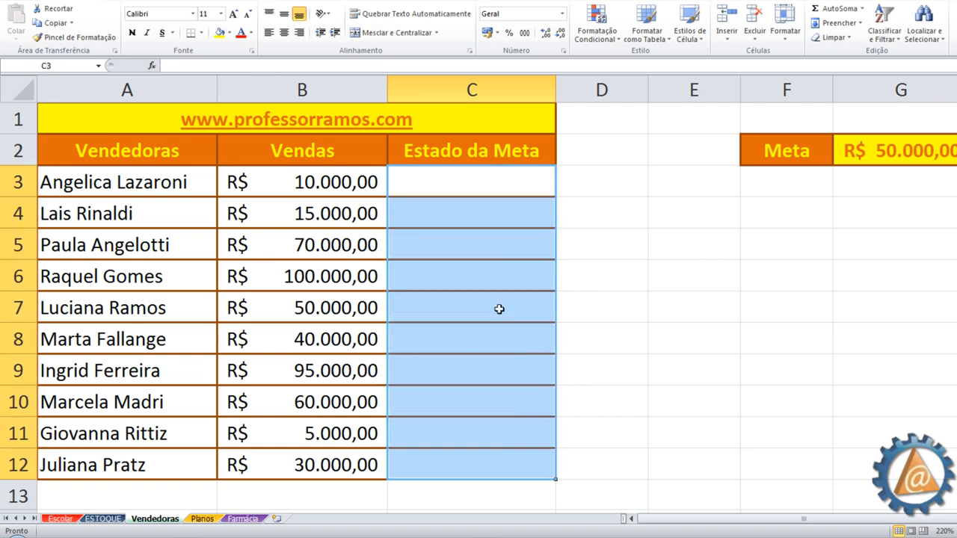
{"action": "double_click", "coordinate": [470, 185]}
{"action": "key", "text": "Tab"}
{"action": "left_click", "coordinate": [427, 172]}
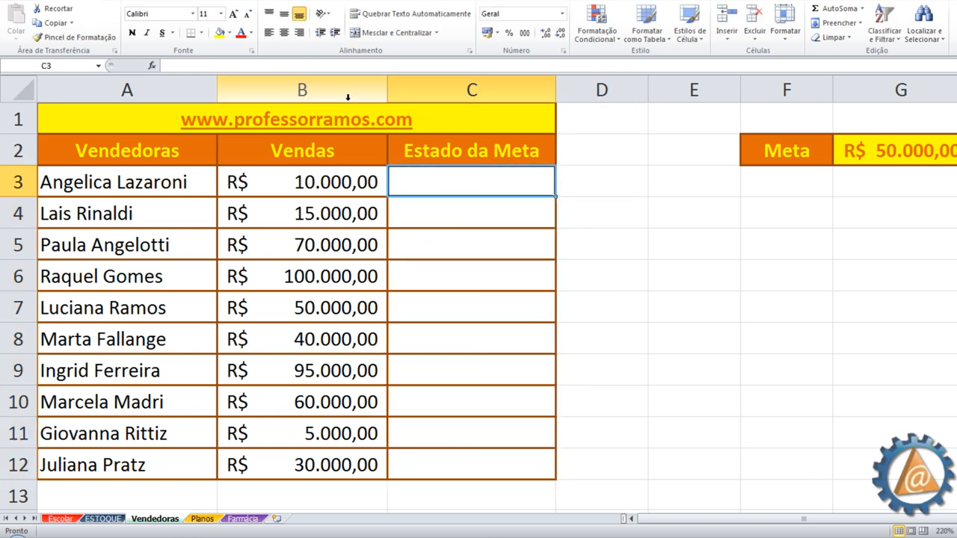
Step: Insert the logical function SE in C3 through the function wizard, with B3>=$G$2 as its Teste_lógico
{"action": "left_click", "coordinate": [152, 66]}
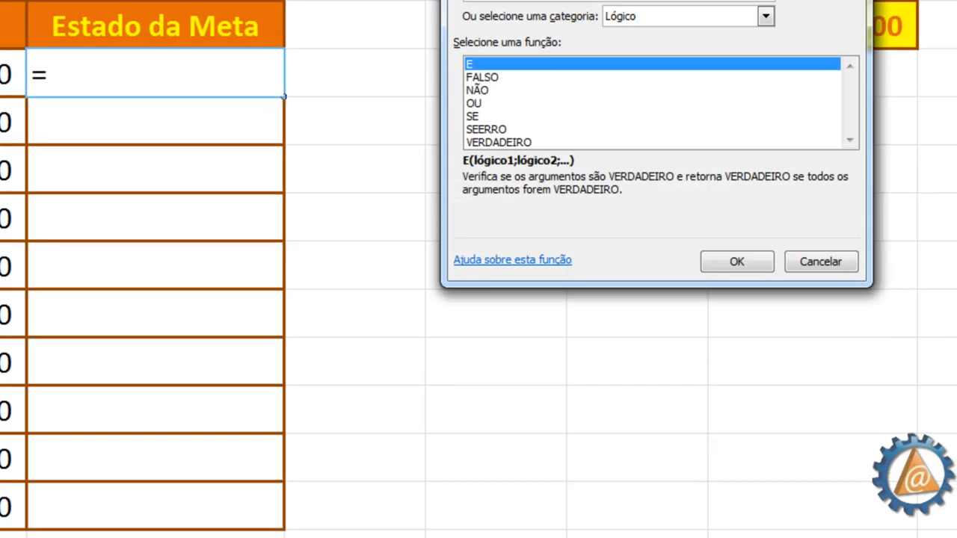
{"action": "left_click_drag", "start_coordinate": [567, 0], "coordinate": [553, 181]}
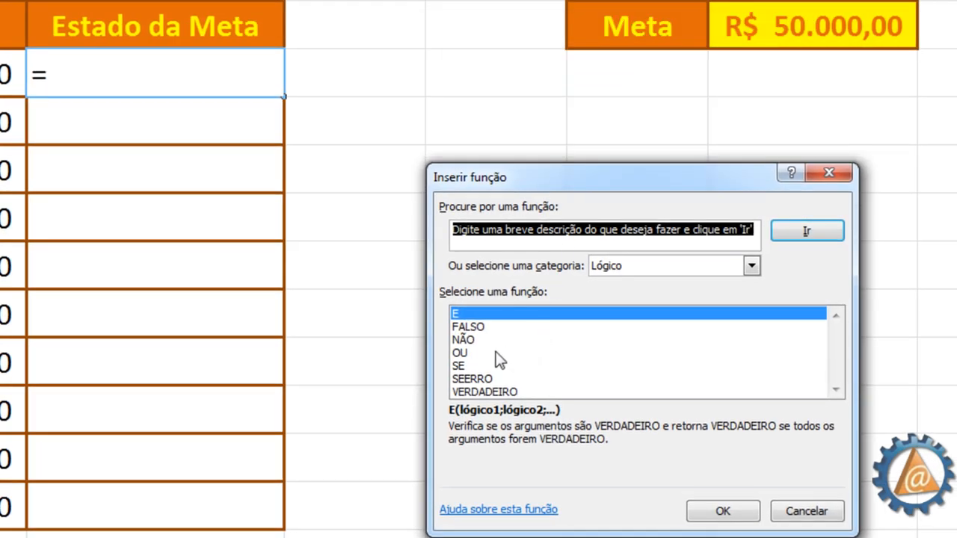
{"action": "left_click", "coordinate": [462, 367]}
{"action": "left_click", "coordinate": [722, 511]}
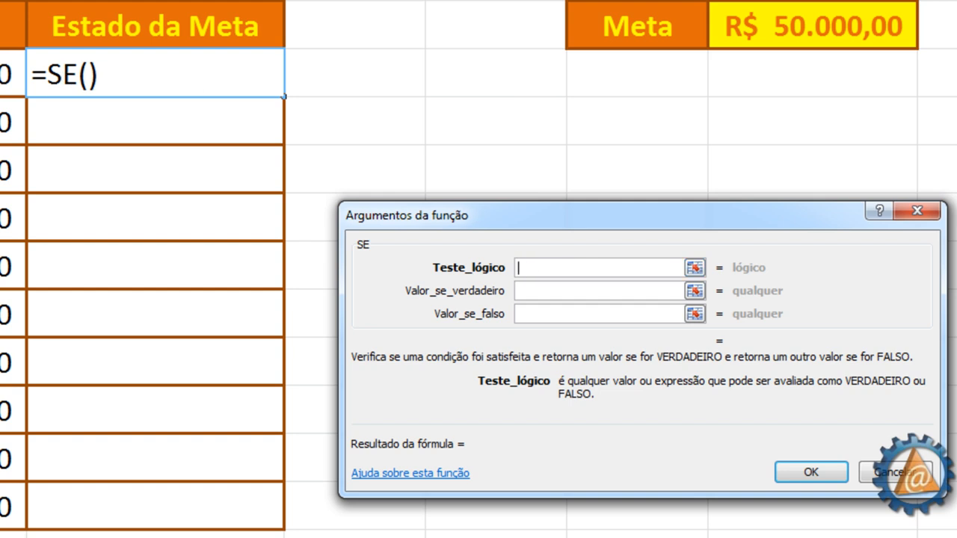
{"action": "left_click", "coordinate": [11, 72]}
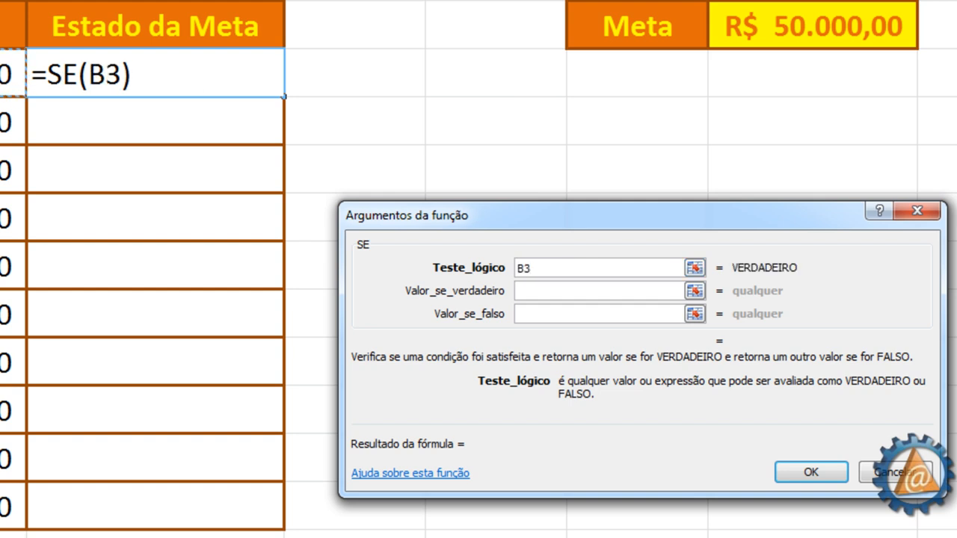
{"action": "type", "text": ">="}
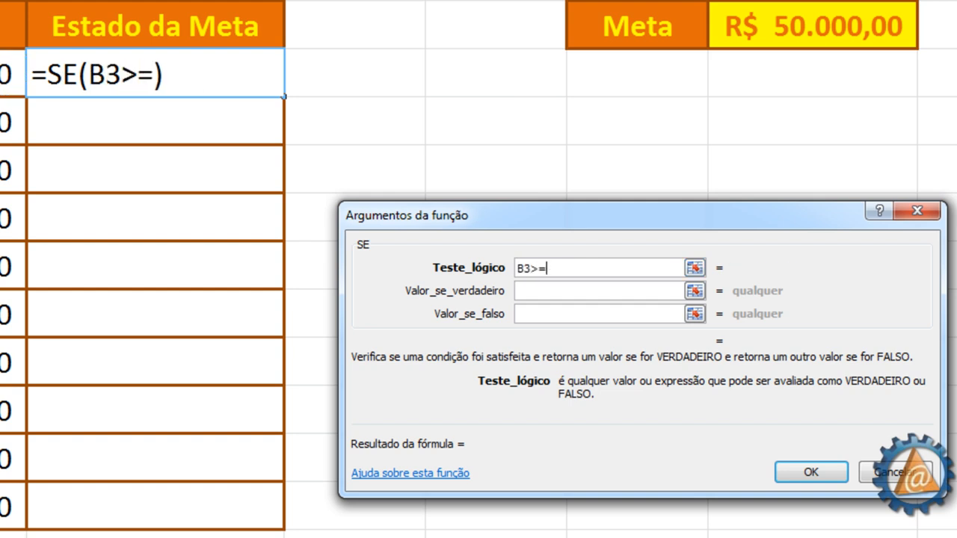
{"action": "left_click", "coordinate": [832, 21]}
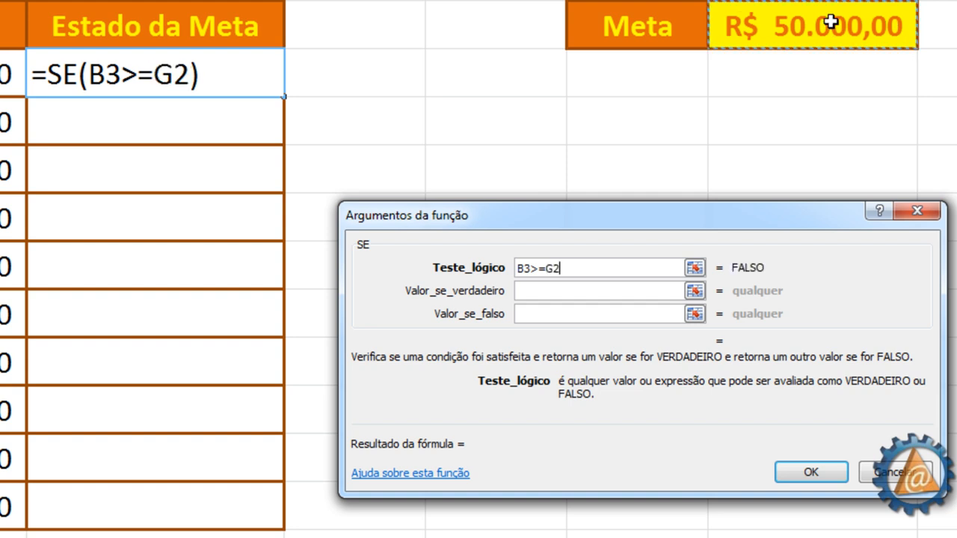
{"action": "left_click", "coordinate": [548, 267]}
{"action": "type", "text": "$"}
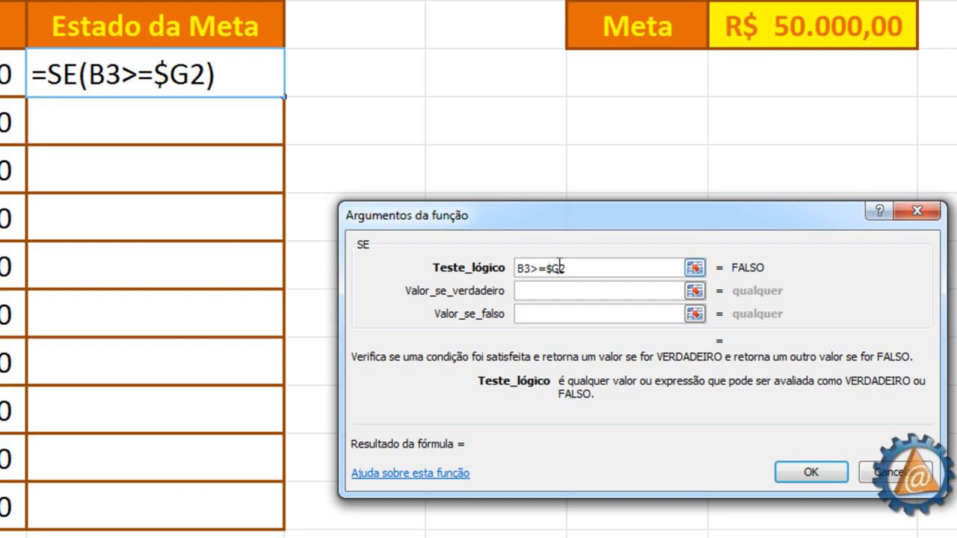
{"action": "left_click", "coordinate": [559, 268]}
{"action": "type", "text": "$"}
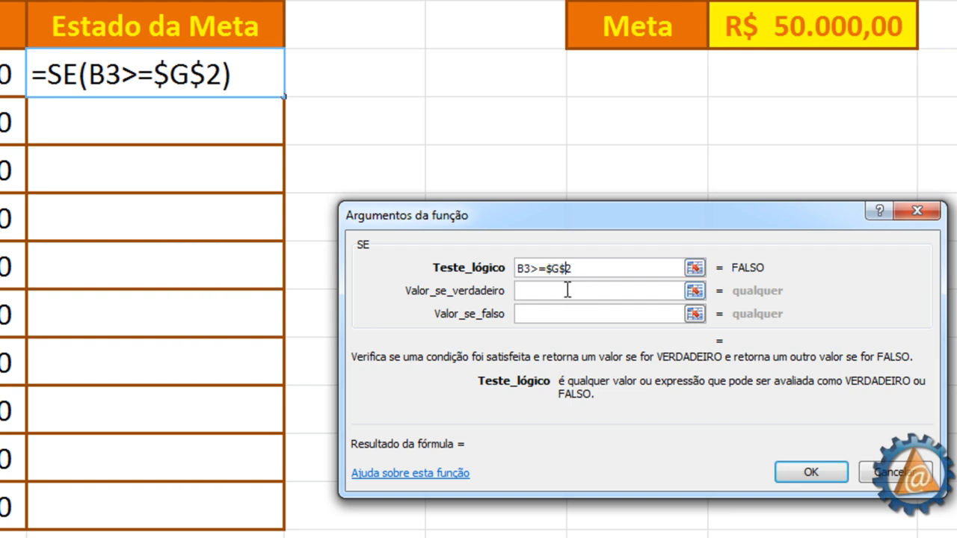
Step: Set the SE function's Valor_se_verdadeiro to "SIM" and its Valor_se_falso to "Não", and accept the formula
{"action": "left_click", "coordinate": [562, 297]}
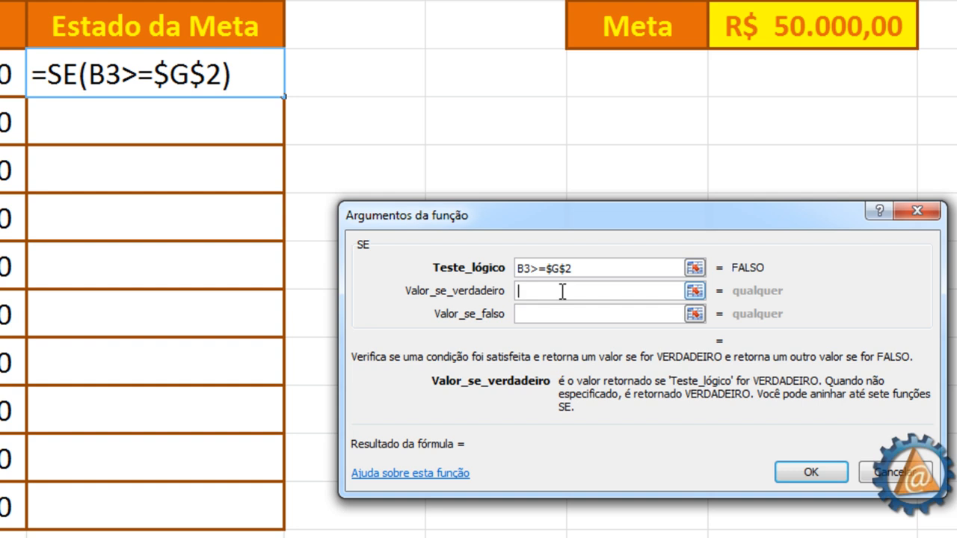
{"action": "type", "text": "SIM"}
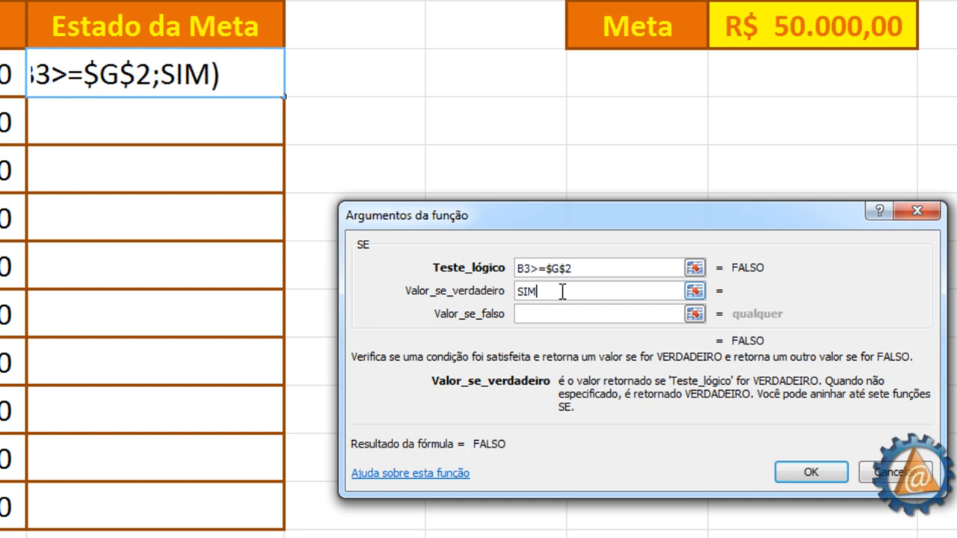
{"action": "left_click", "coordinate": [552, 315]}
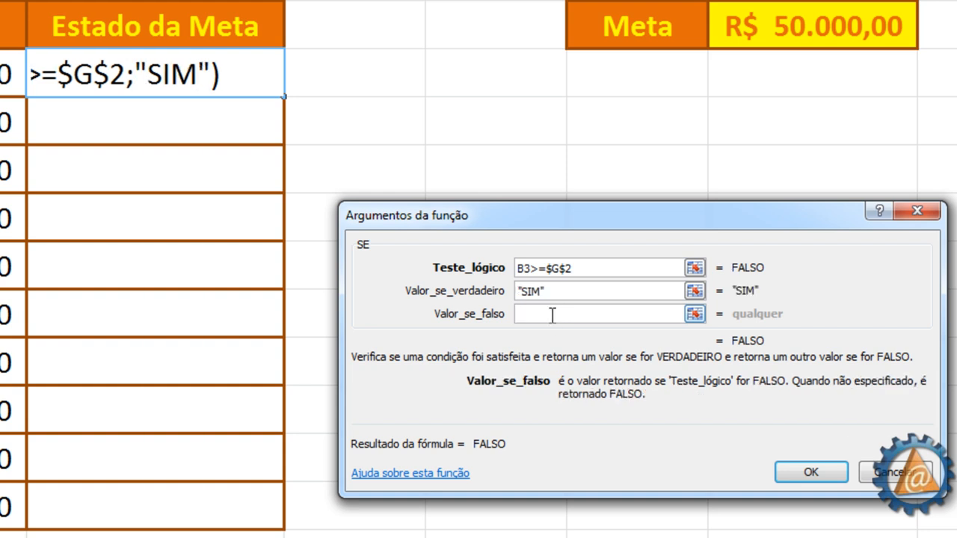
{"action": "type", "text": "não"}
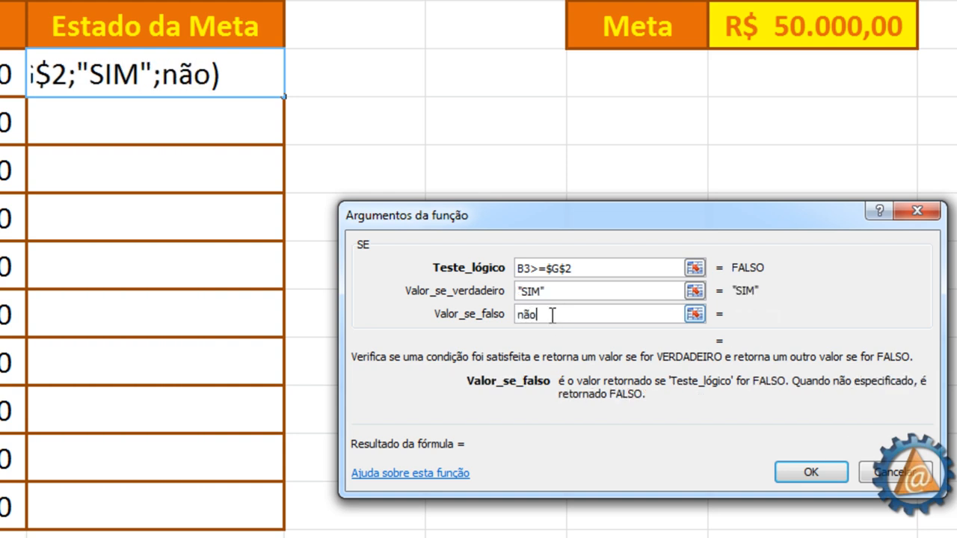
{"action": "left_click", "coordinate": [525, 314]}
{"action": "key", "text": "BackSpace"}
{"action": "type", "text": "N"}
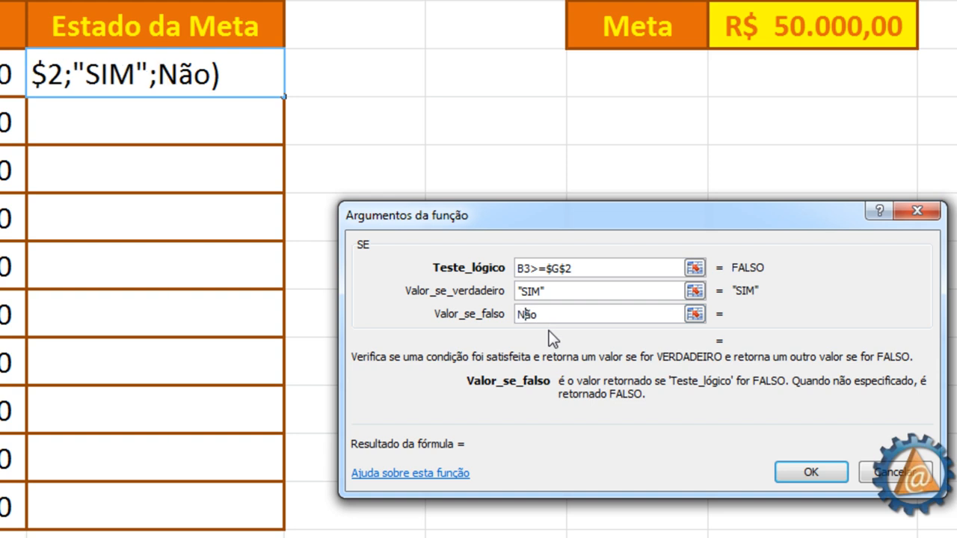
{"action": "left_click", "coordinate": [566, 292]}
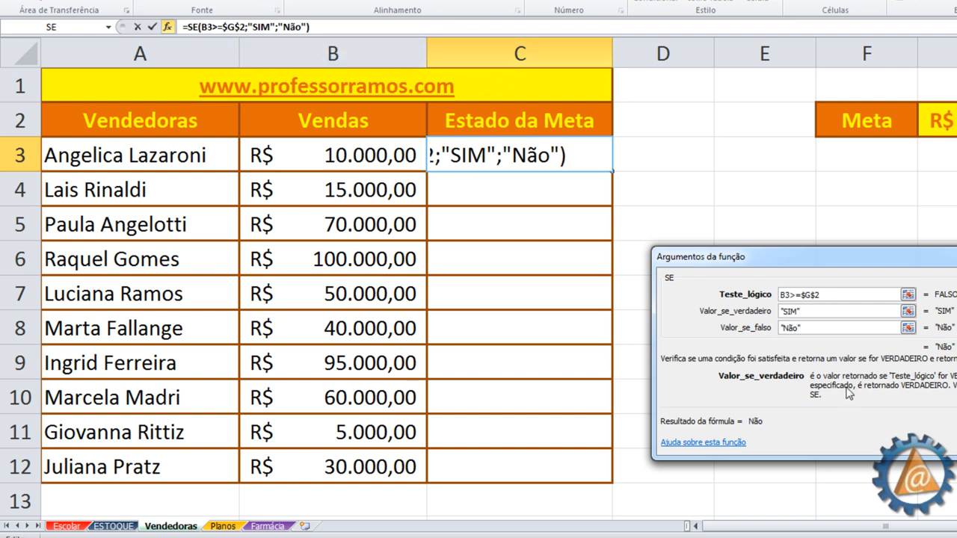
{"action": "key", "text": "Return"}
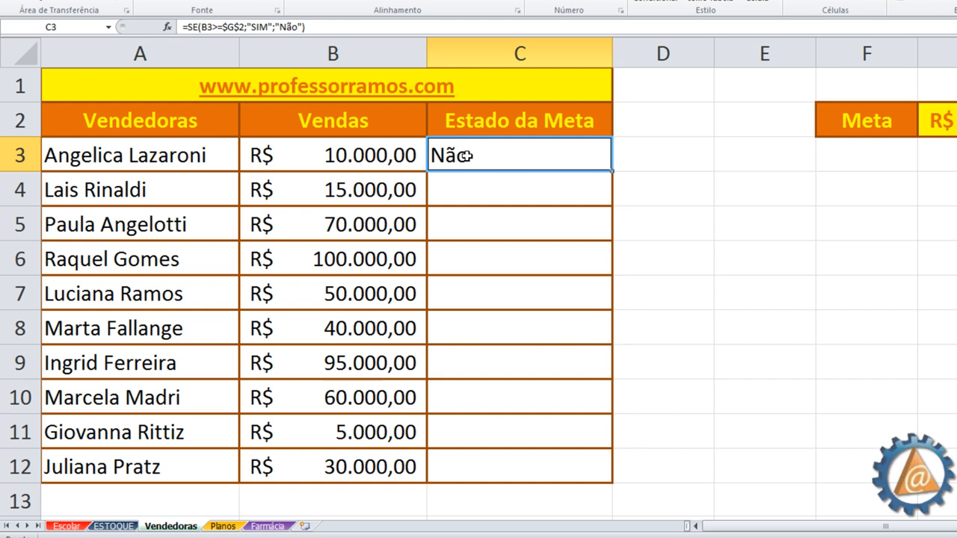
Step: Fill the C3 formula down through C12 and check the copied cells one by one
{"action": "double_click", "coordinate": [613, 172]}
{"action": "left_click", "coordinate": [482, 188]}
{"action": "left_click", "coordinate": [464, 233]}
{"action": "left_click", "coordinate": [464, 259]}
{"action": "left_click", "coordinate": [456, 293]}
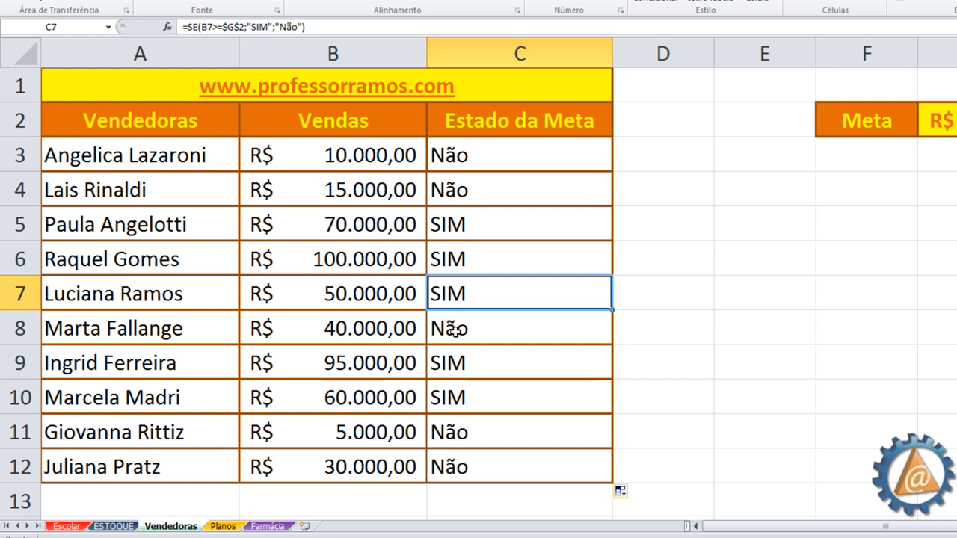
{"action": "left_click", "coordinate": [455, 329]}
{"action": "left_click", "coordinate": [457, 362]}
{"action": "left_click", "coordinate": [465, 396]}
{"action": "left_click", "coordinate": [451, 433]}
{"action": "left_click", "coordinate": [441, 471]}
Step: Enter 10000 as the first saleswoman's sales value in B3
{"action": "left_click", "coordinate": [338, 155]}
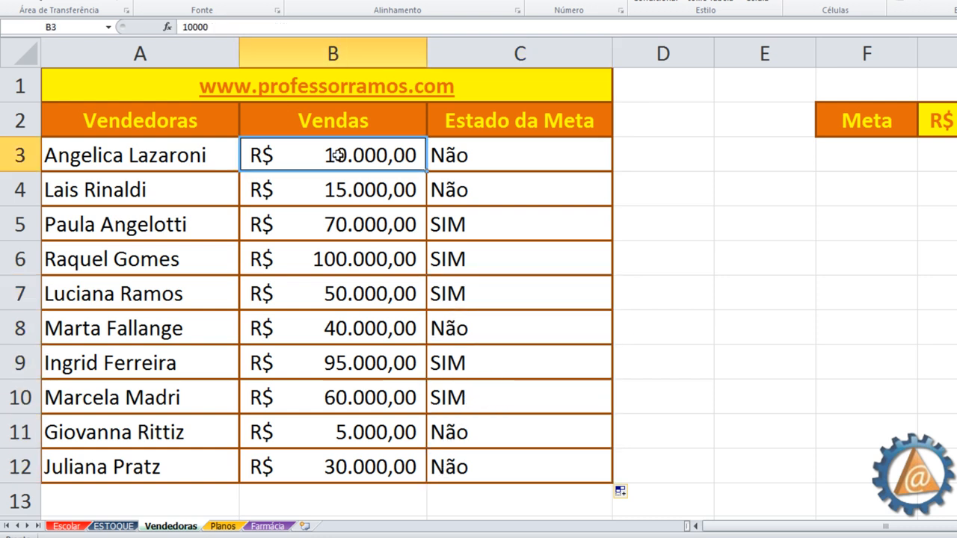
{"action": "double_click", "coordinate": [338, 155]}
{"action": "left_click_drag", "start_coordinate": [367, 154], "coordinate": [425, 148]}
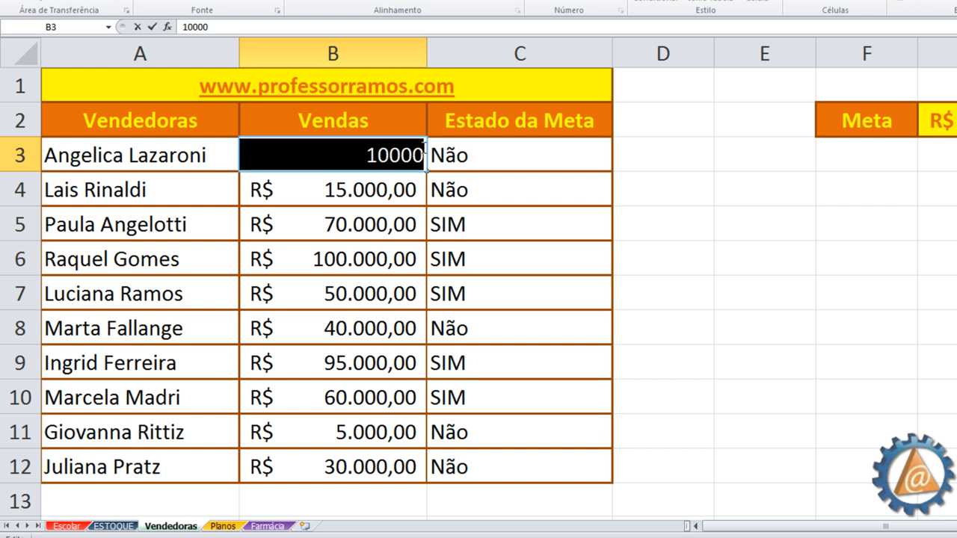
{"action": "type", "text": "10000"}
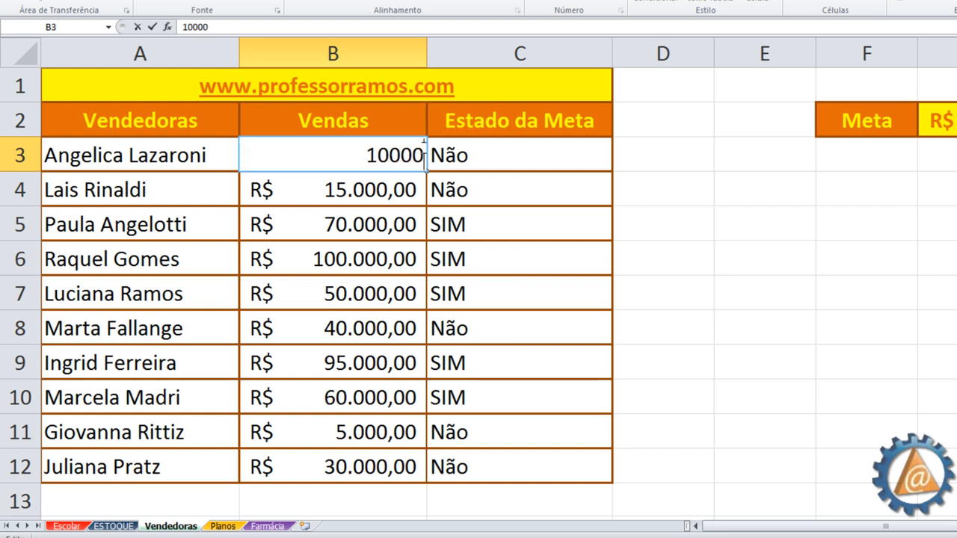
{"action": "key", "text": "Return"}
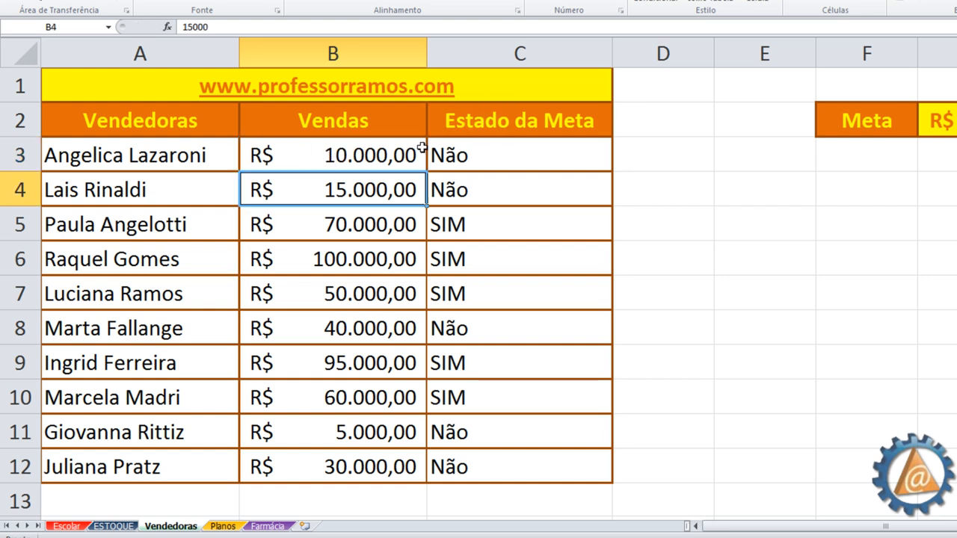
Step: Set the first saleswoman's sales value in B3 to 100.000 to test the formula
{"action": "left_click", "coordinate": [422, 147]}
{"action": "type", "text": "100"}
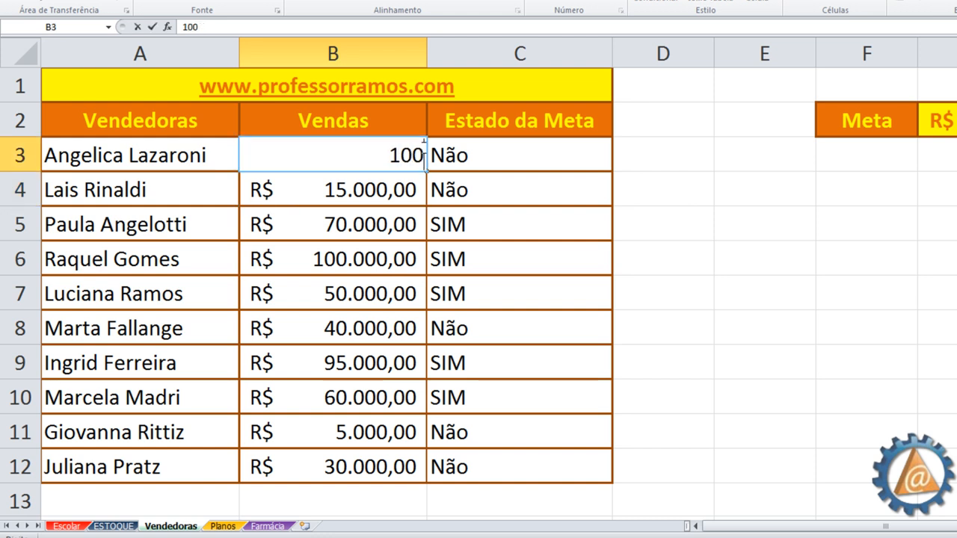
{"action": "type", "text": ".000"}
{"action": "key", "text": "Return"}
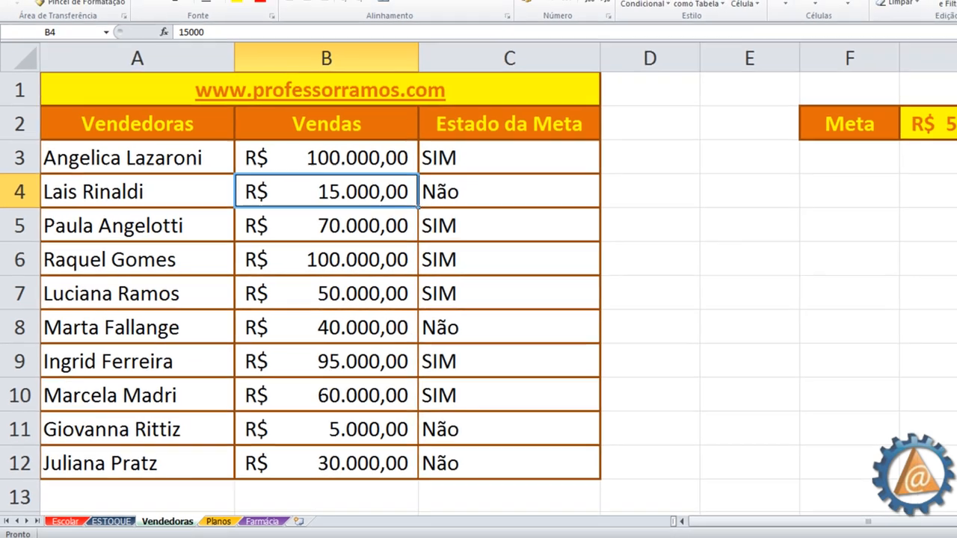
Step: Set the Meta value in G2 to 100.000 and check the sales in B3 and B6 against it
{"action": "left_click", "coordinate": [938, 120]}
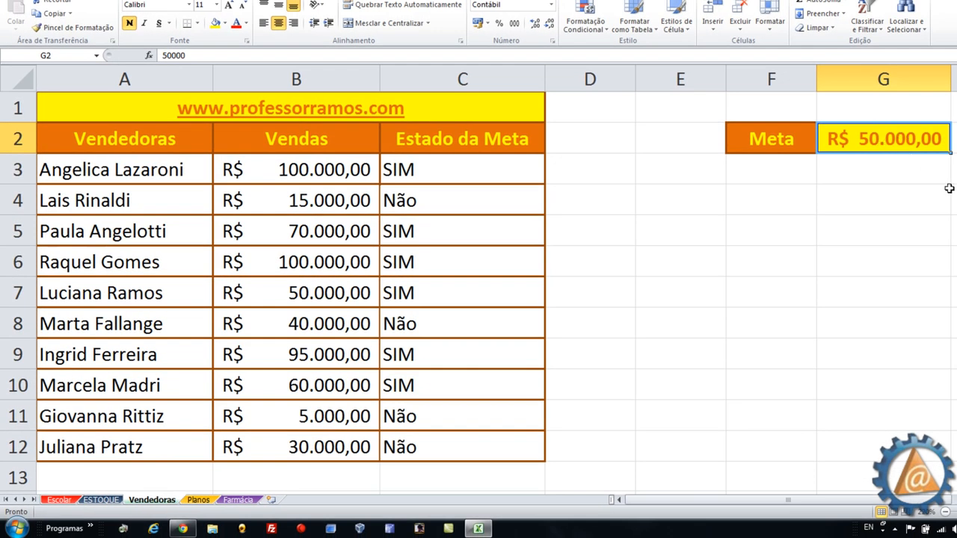
{"action": "type", "text": "100.000"}
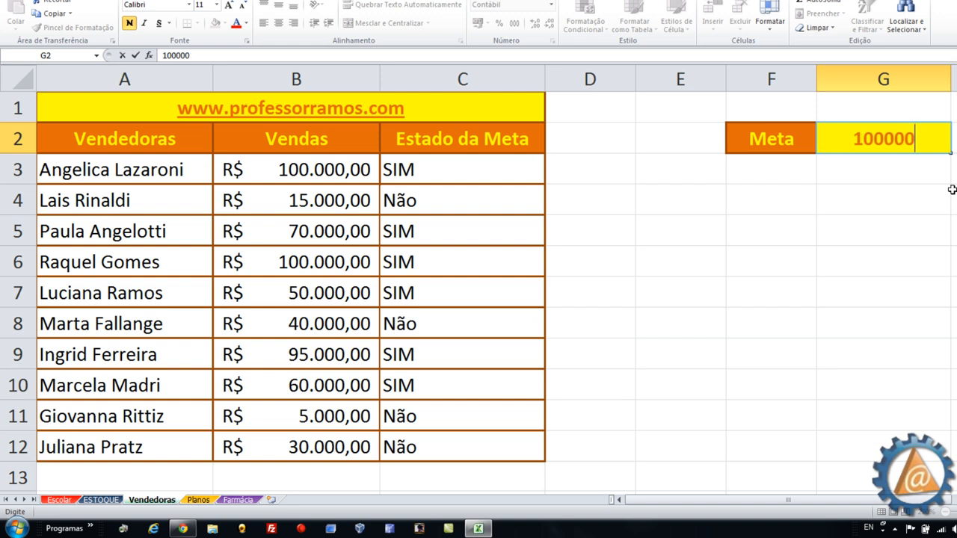
{"action": "key", "text": "Return"}
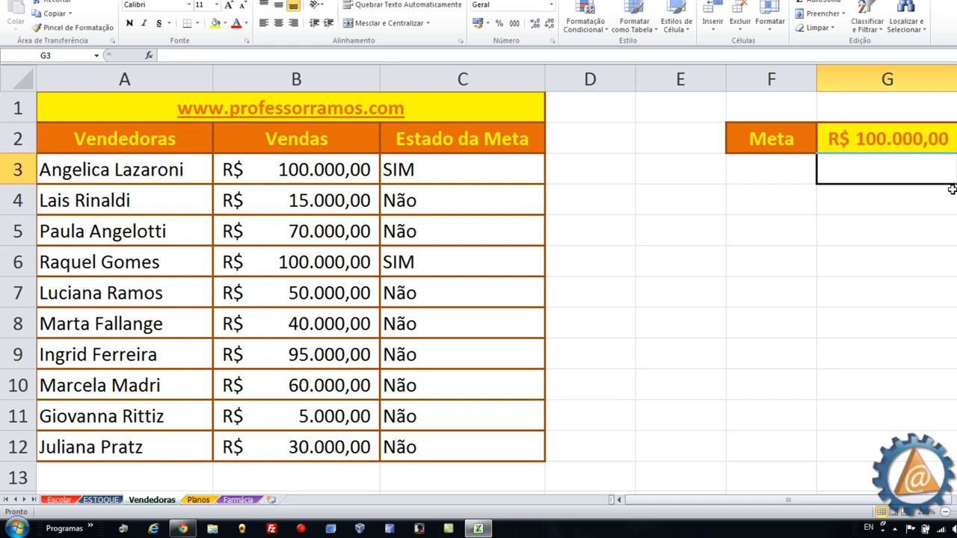
{"action": "left_click", "coordinate": [356, 169]}
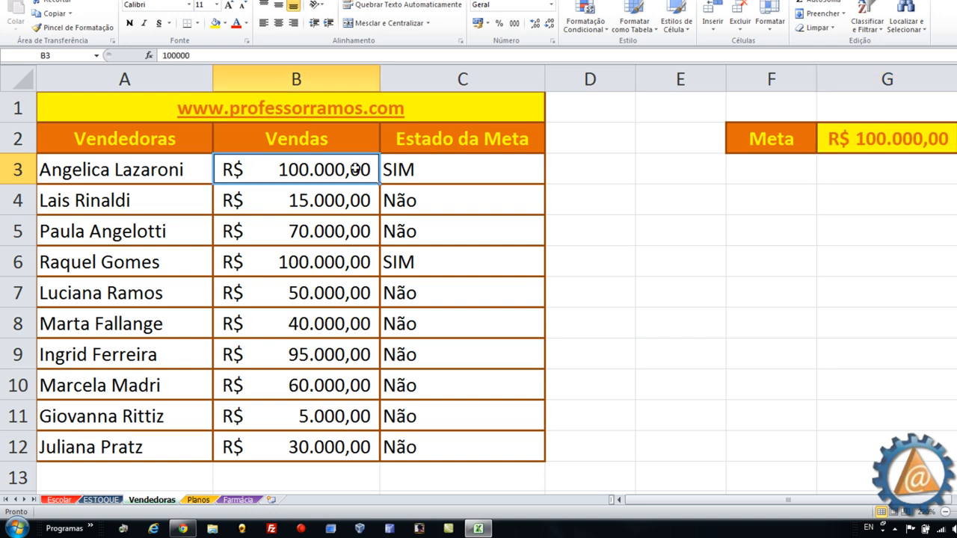
{"action": "left_click", "coordinate": [329, 268]}
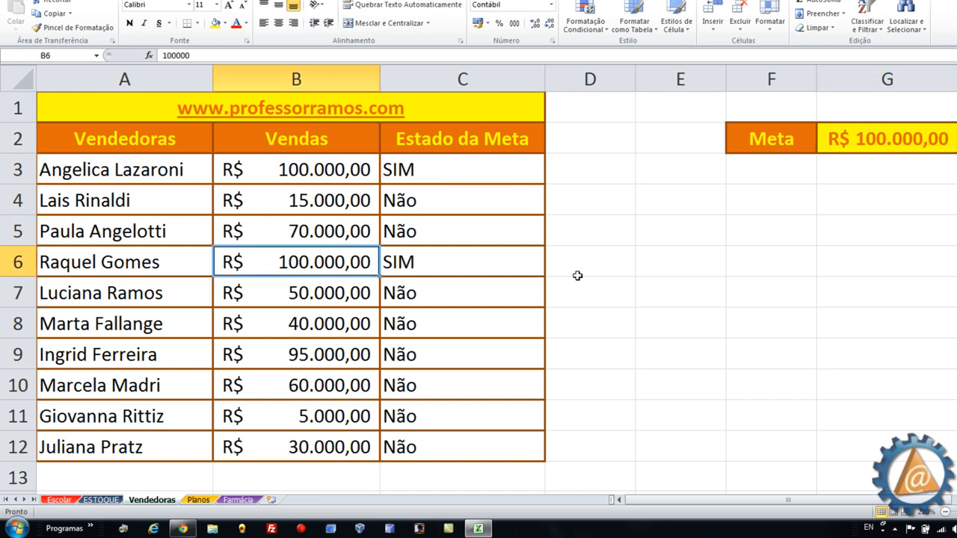
Step: Set the Meta value in G2 to 75.000 to retest the goal status formulas
{"action": "left_click", "coordinate": [898, 151]}
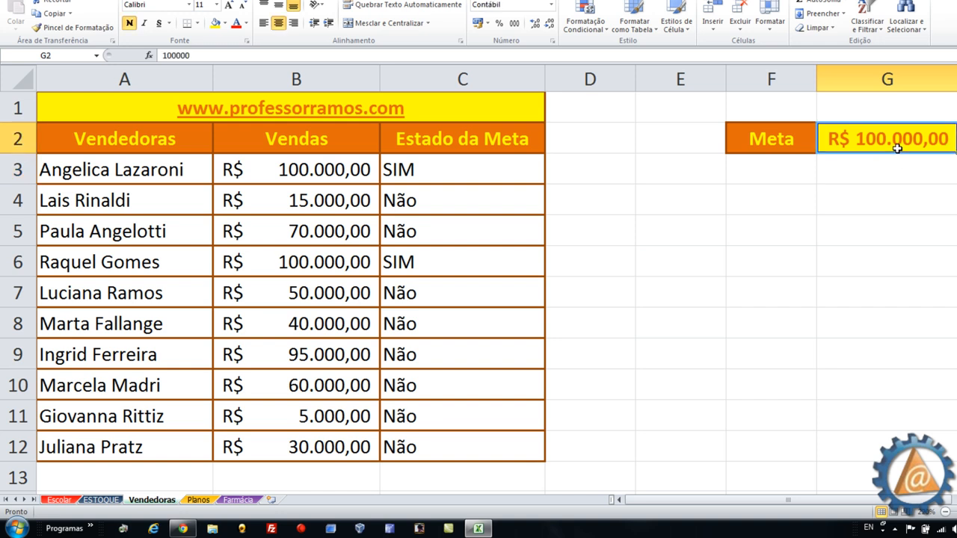
{"action": "type", "text": "75000"}
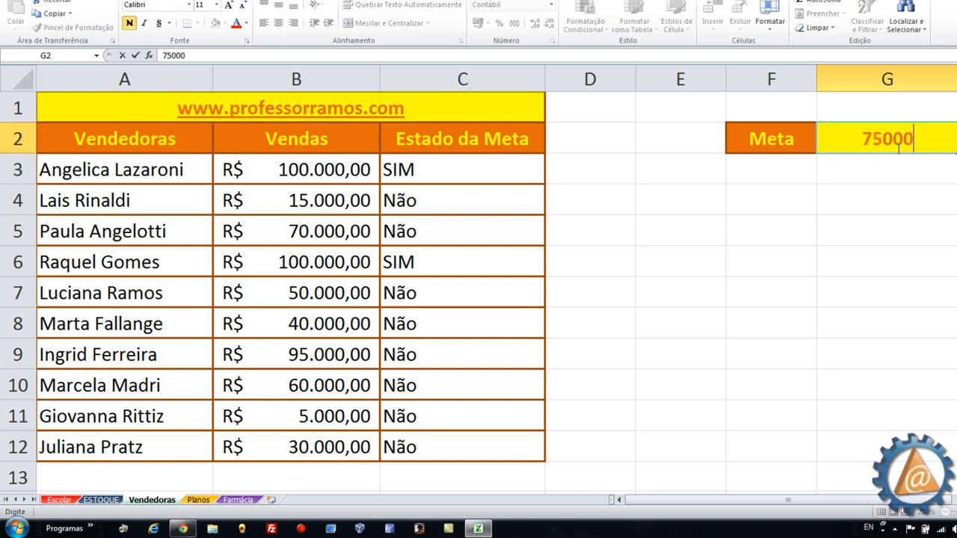
{"action": "key", "text": "Return"}
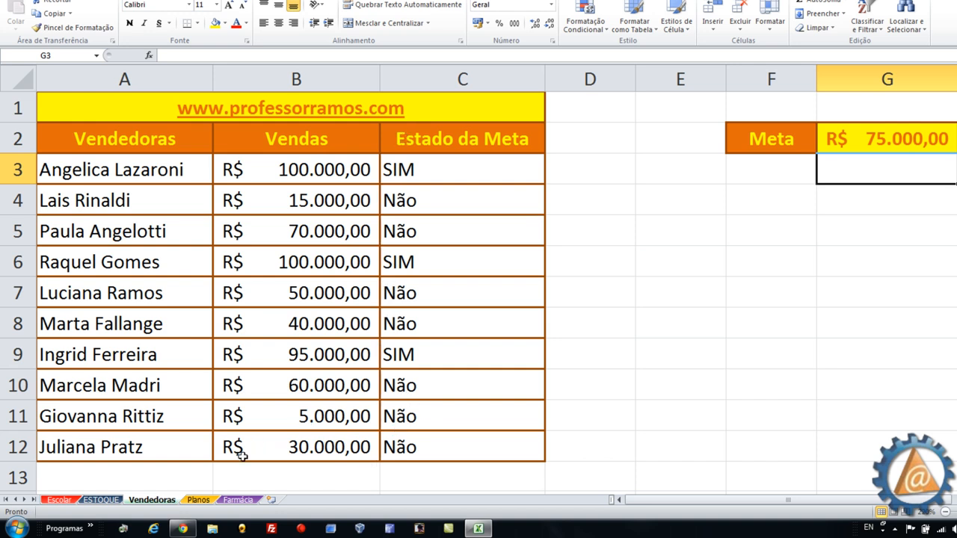
Step: On the Planos sheet, start an SE formula in D3 that tests whether C3 equals "Gold"
{"action": "left_click", "coordinate": [198, 500]}
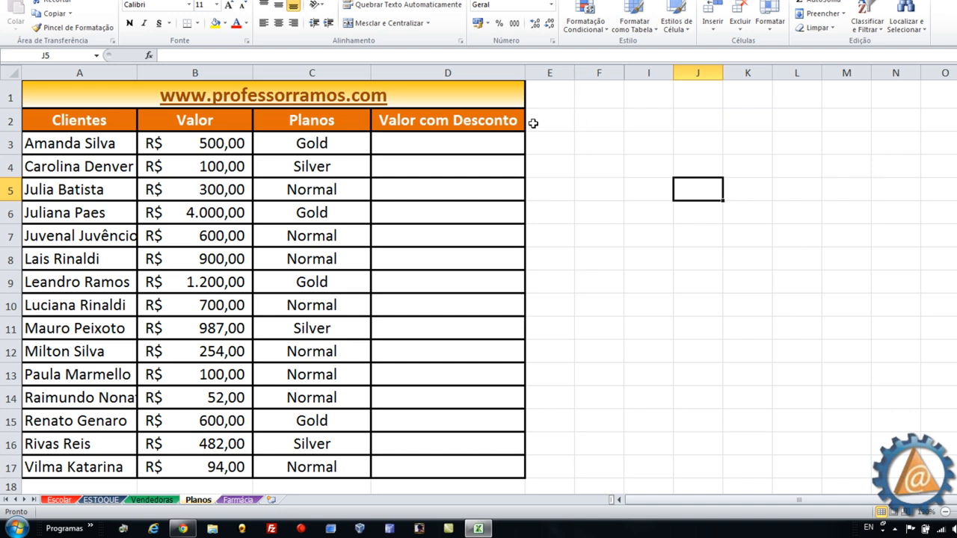
{"action": "left_click", "coordinate": [483, 147]}
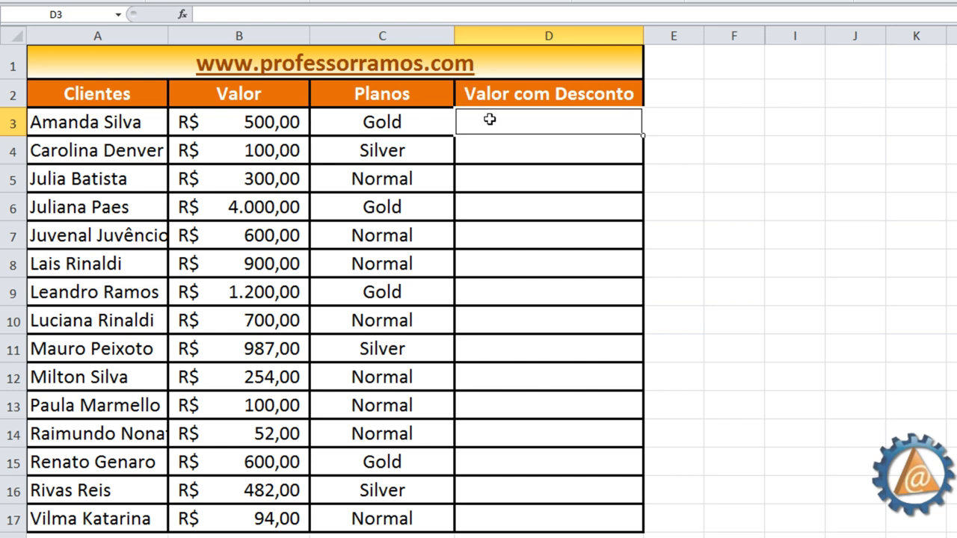
{"action": "type", "text": "=SE("}
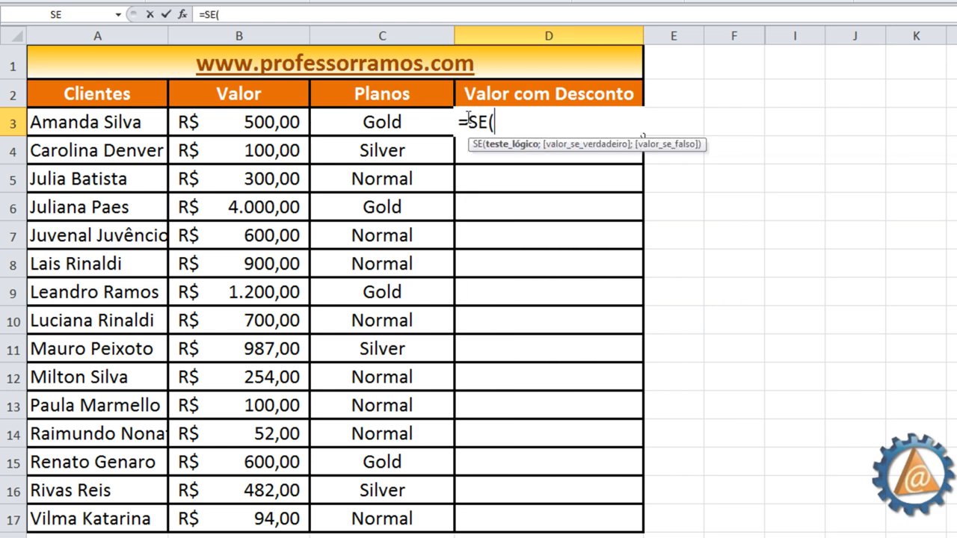
{"action": "left_click", "coordinate": [420, 125]}
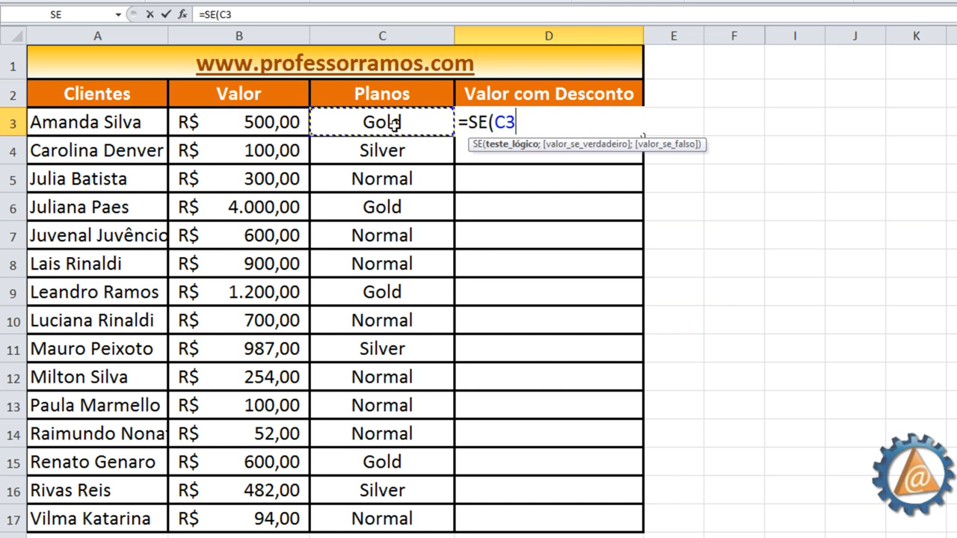
{"action": "type", "text": "=\"G"}
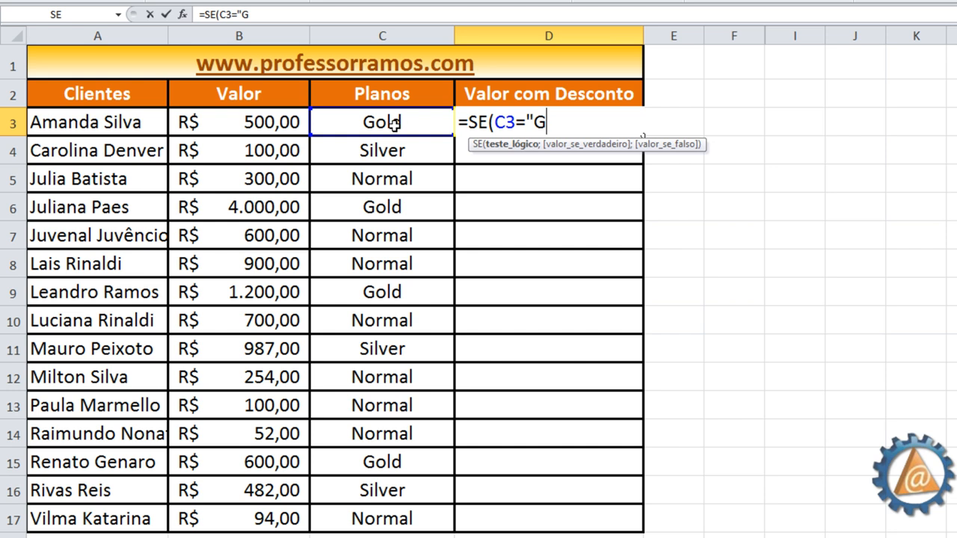
{"action": "type", "text": "old\";"}
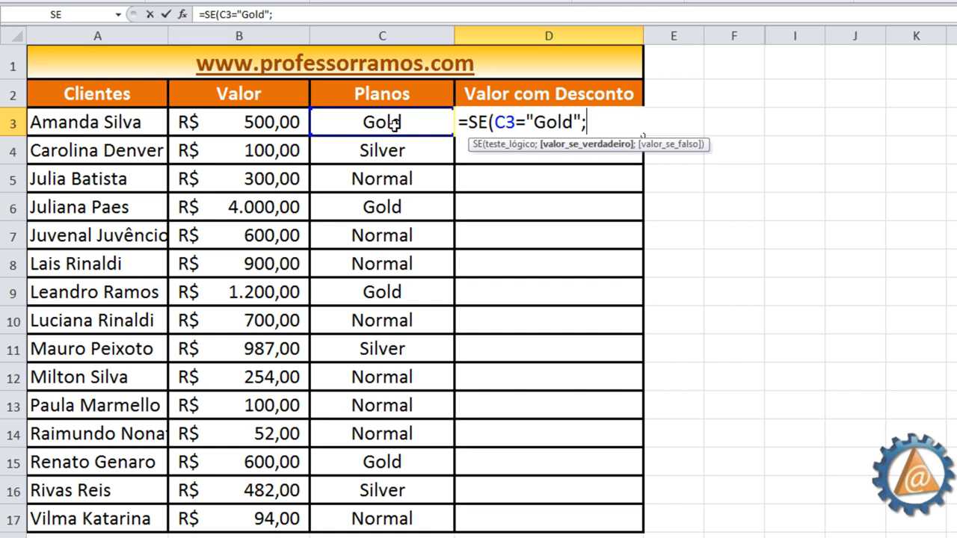
Step: Add B3-(B3*10%) as the value-if-true argument of the D3 formula
{"action": "left_click", "coordinate": [270, 123]}
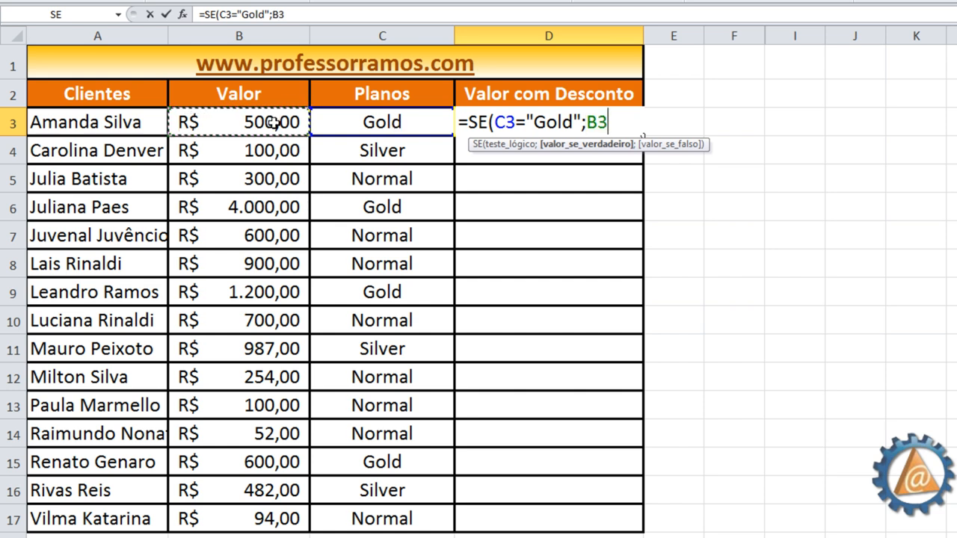
{"action": "type", "text": "-("}
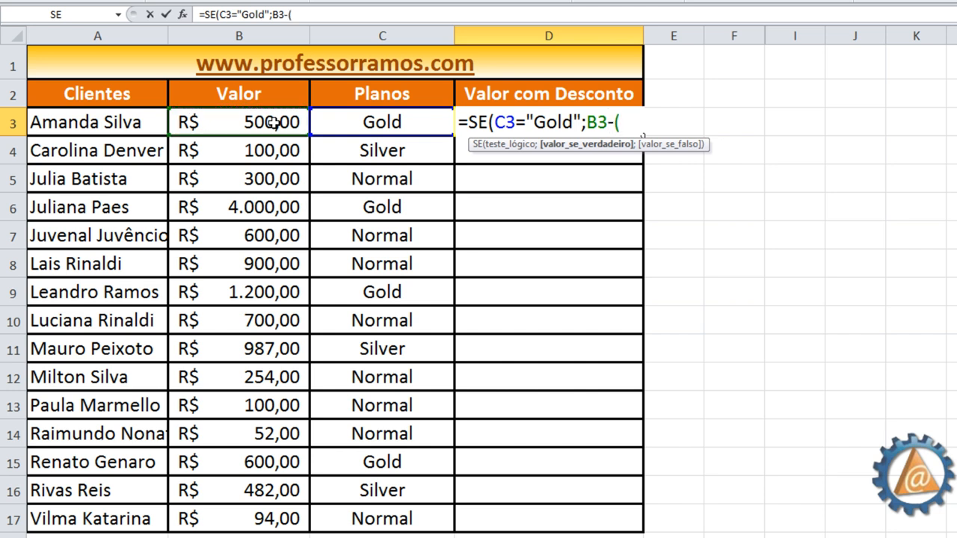
{"action": "left_click", "coordinate": [239, 122]}
{"action": "type", "text": "*10"}
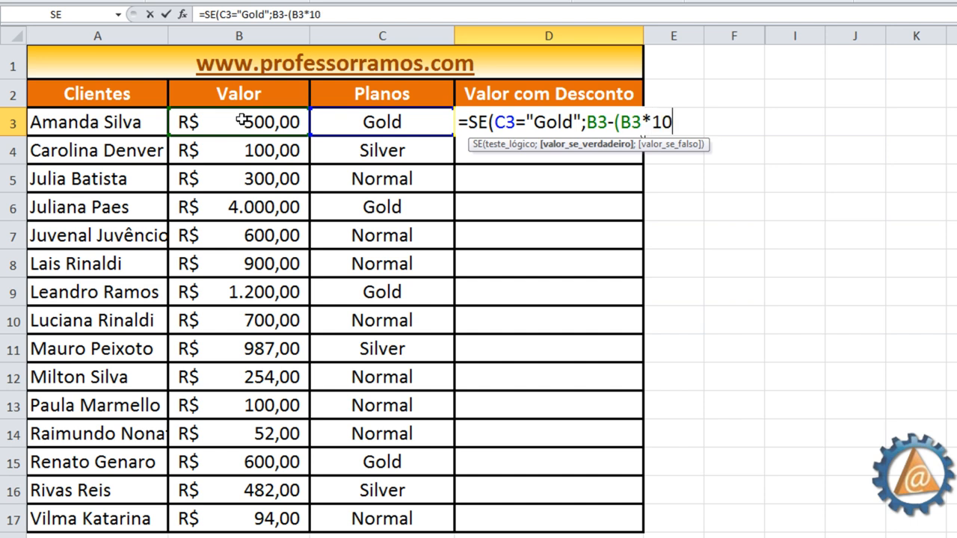
{"action": "type", "text": "%)"}
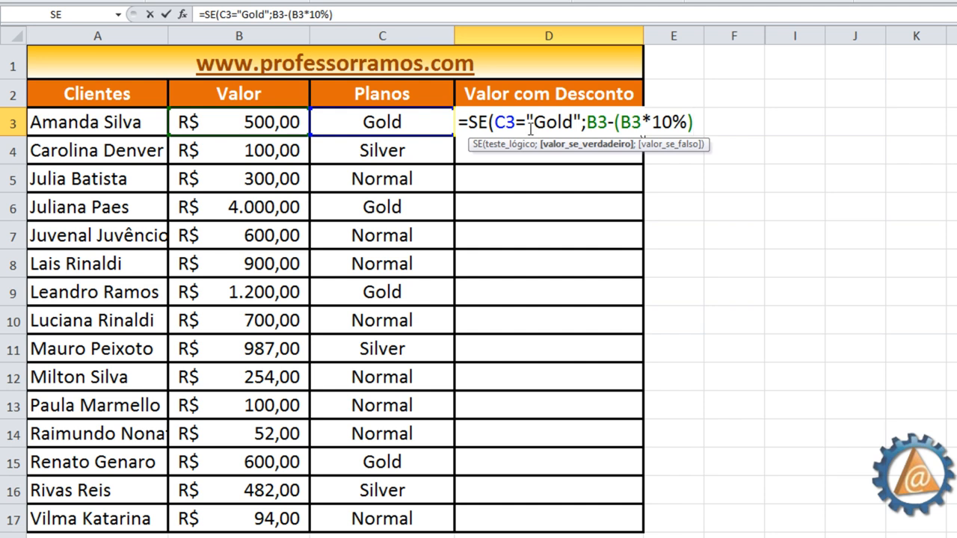
Step: Add B3-(B3*5%) as the value-if-false argument and complete the SE formula in D3
{"action": "type", "text": ";"}
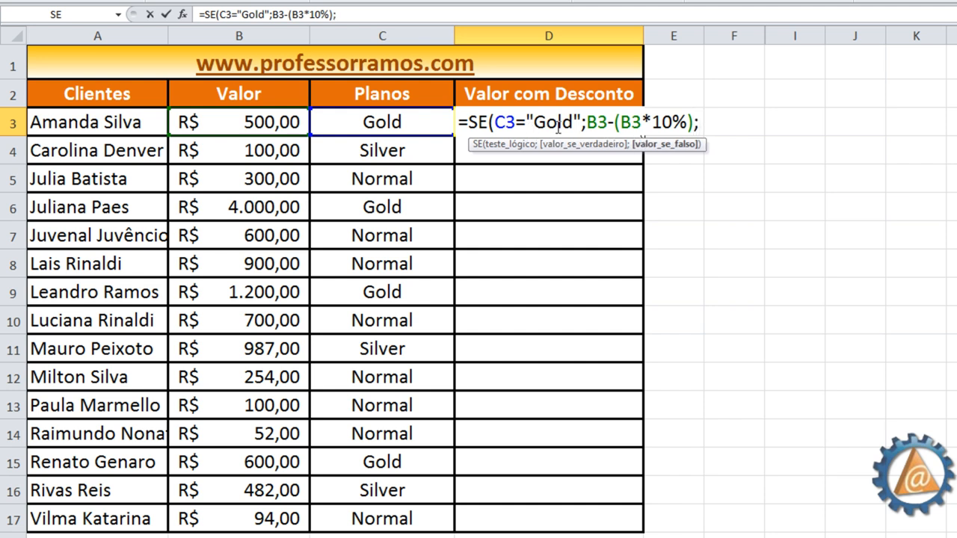
{"action": "left_click", "coordinate": [270, 124]}
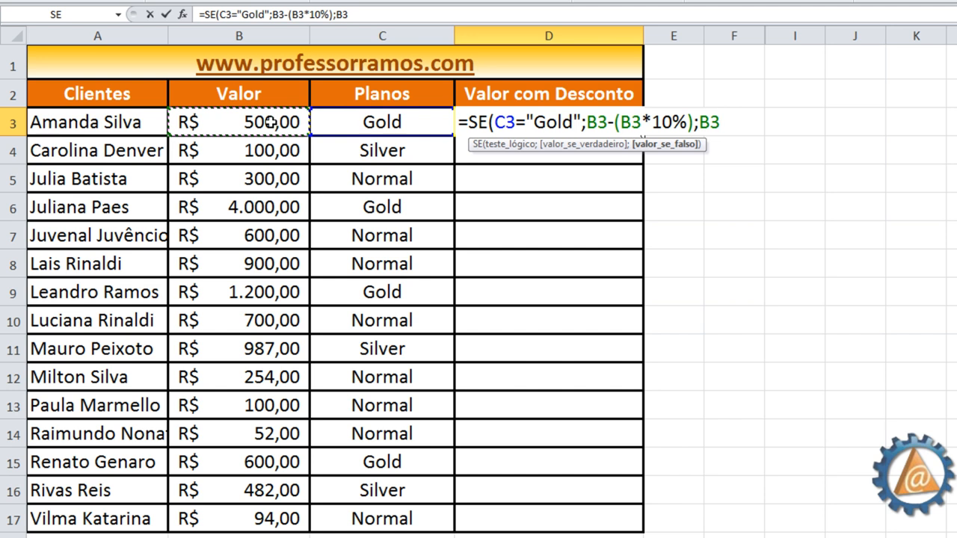
{"action": "type", "text": "-("}
{"action": "left_click", "coordinate": [270, 121]}
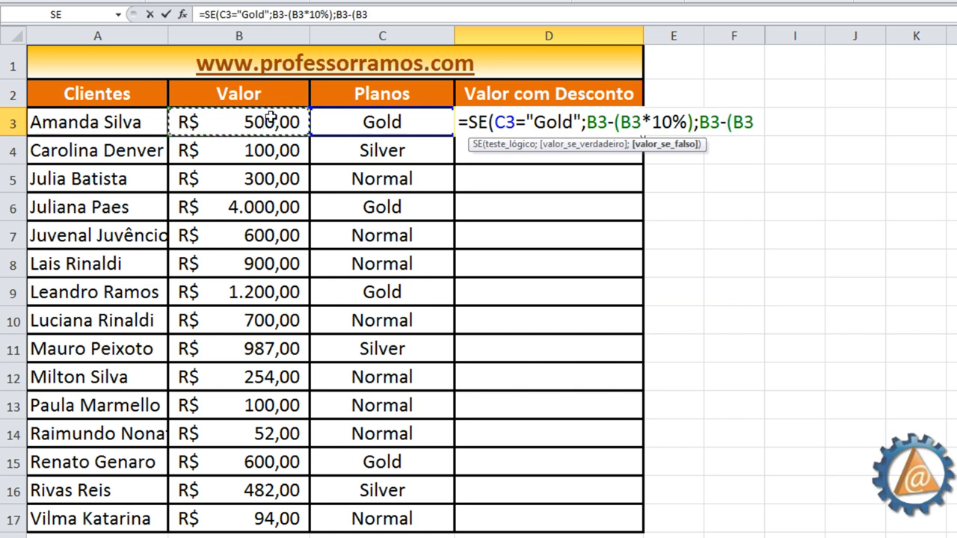
{"action": "type", "text": "*5%)"}
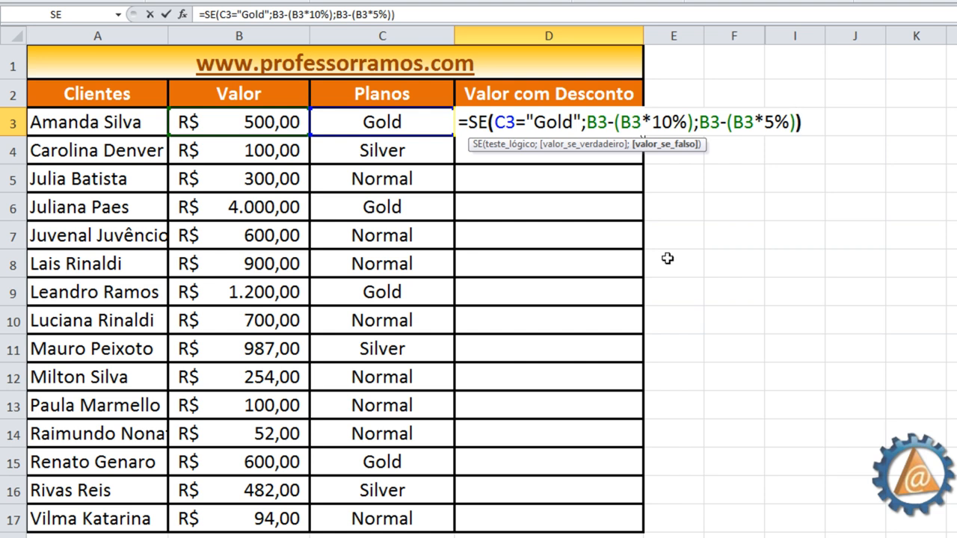
{"action": "type", "text": ")"}
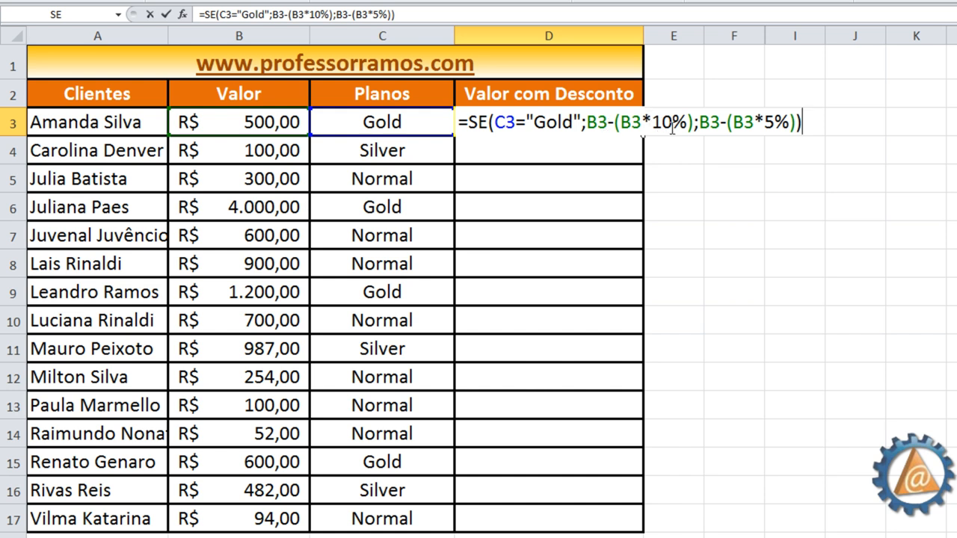
{"action": "key", "text": "Return"}
Step: Fill the D3 discount formula down through D17 and check the copied formula in D4
{"action": "left_click", "coordinate": [547, 132]}
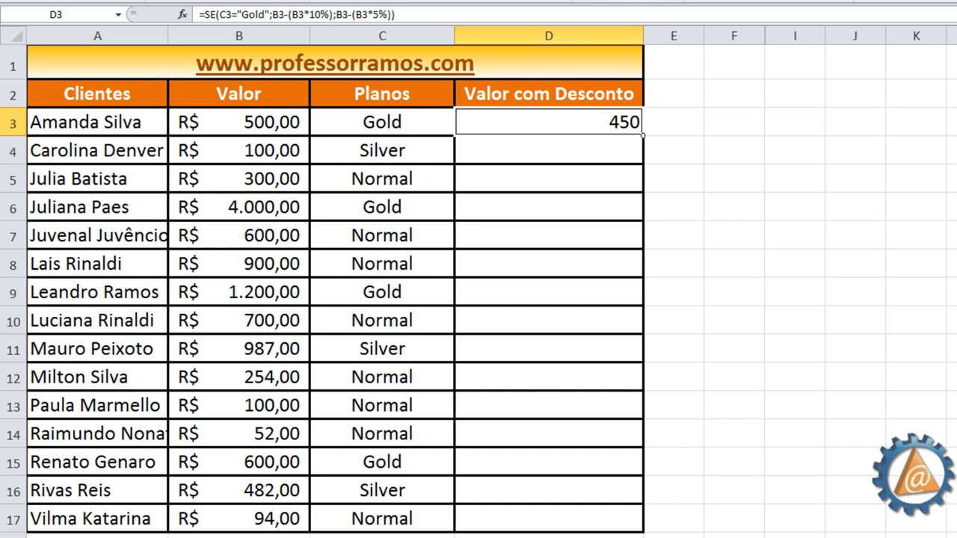
{"action": "double_click", "coordinate": [642, 135]}
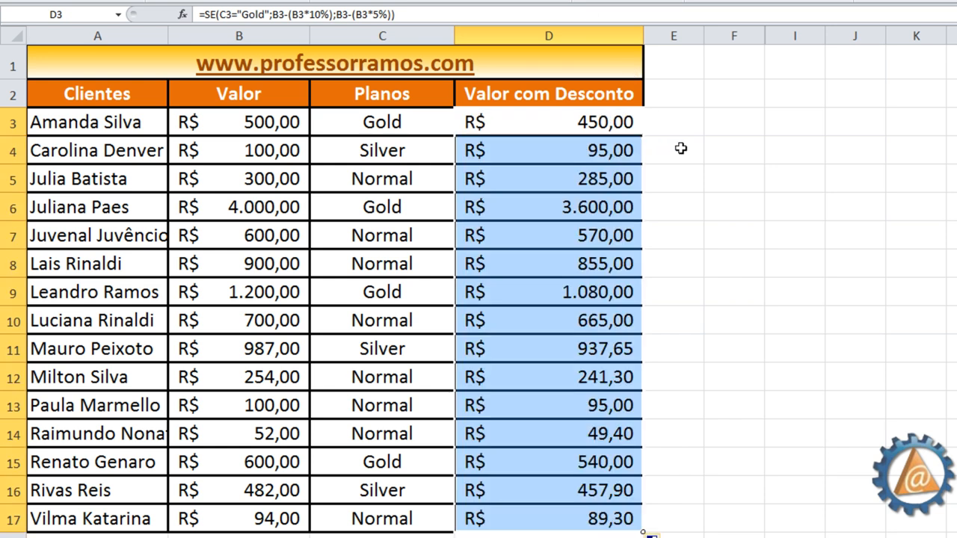
{"action": "left_click", "coordinate": [680, 149]}
{"action": "left_click", "coordinate": [583, 154]}
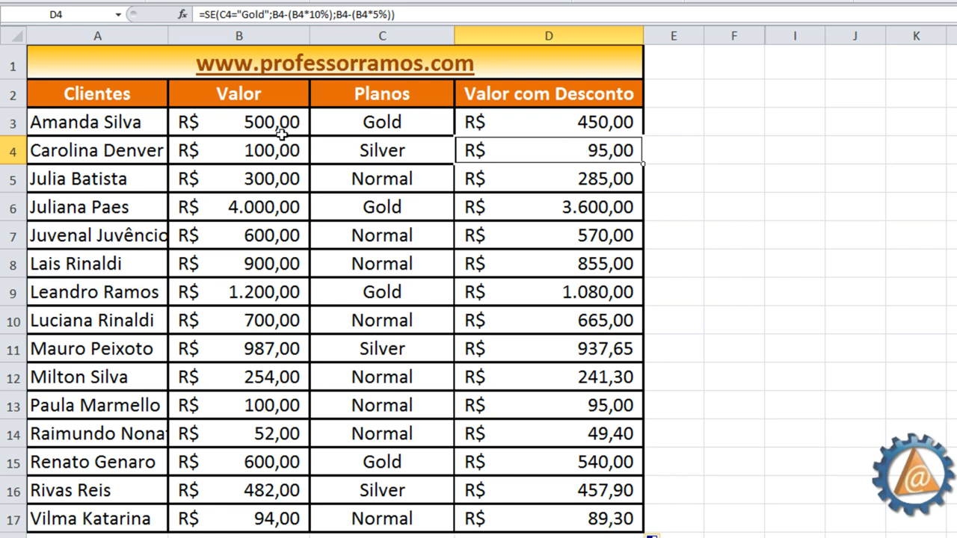
Step: Set the plan in C4 to Gold and check the discounted value in D4
{"action": "left_click", "coordinate": [366, 151]}
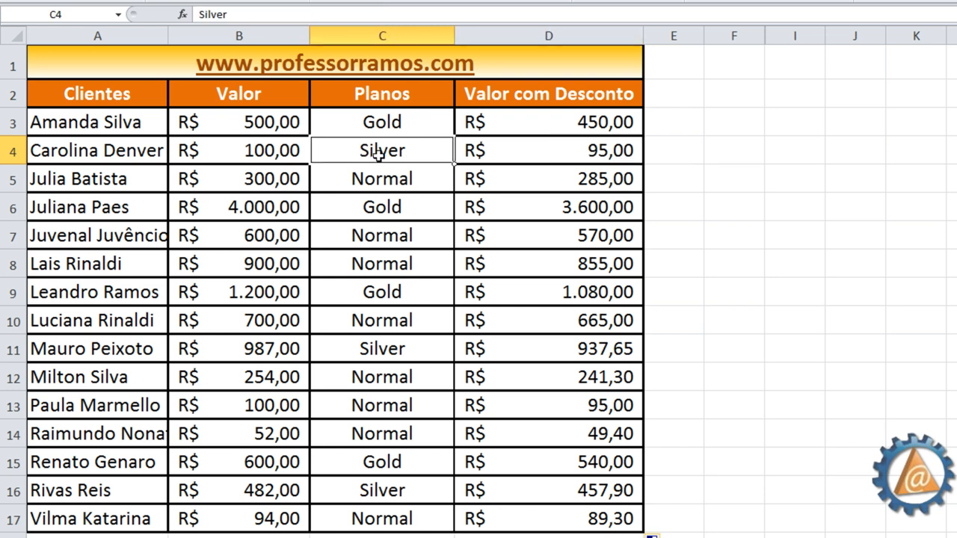
{"action": "type", "text": "Gold"}
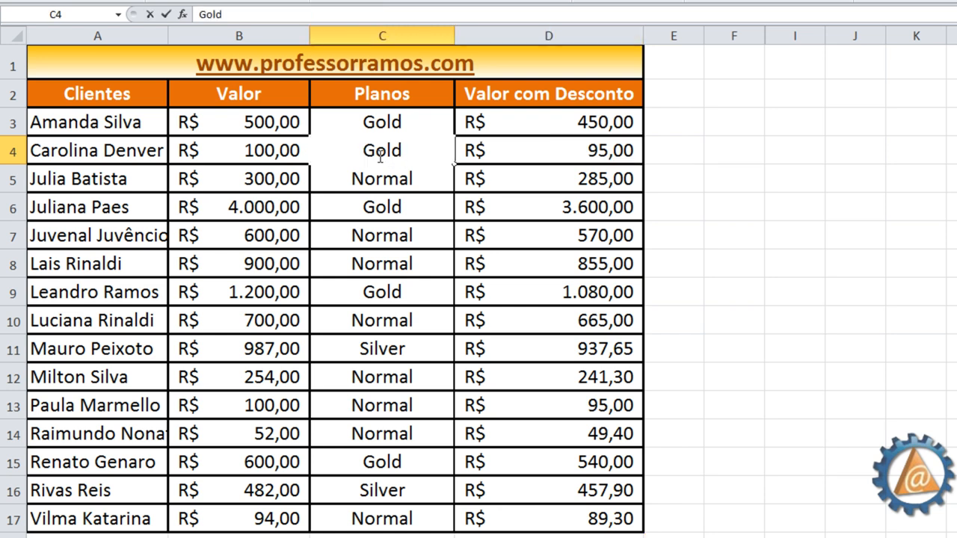
{"action": "key", "text": "Return"}
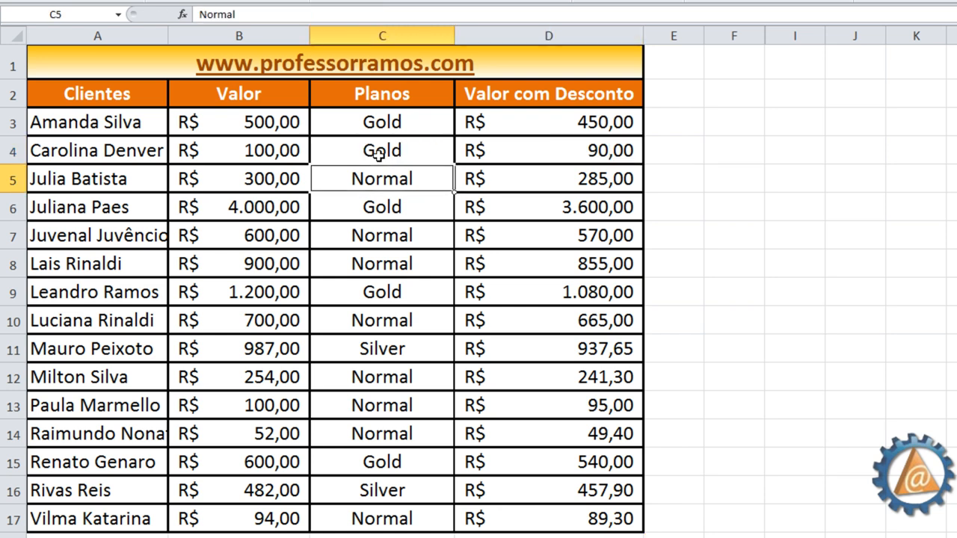
{"action": "left_click", "coordinate": [594, 157]}
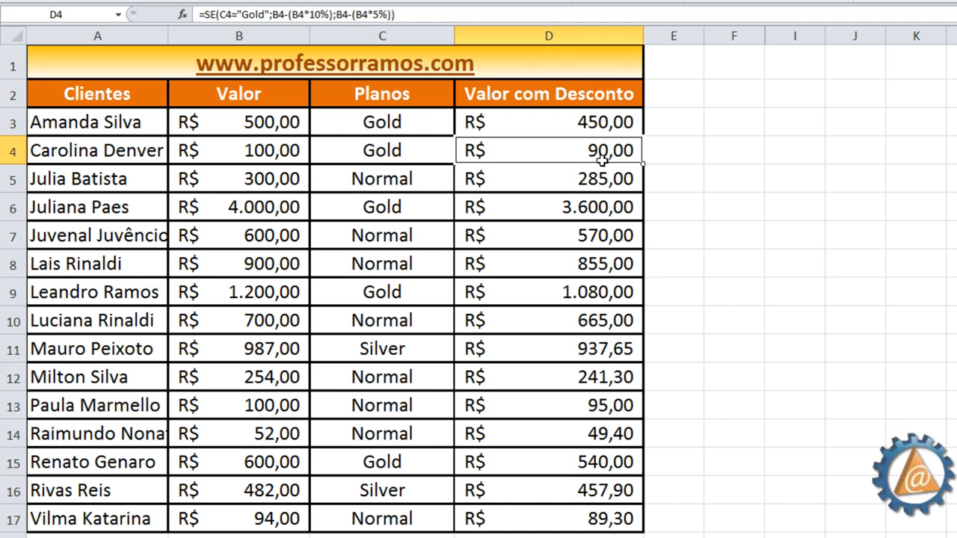
Step: Set the plan in C4 to Normal and review the discount formula in D4
{"action": "left_click", "coordinate": [421, 156]}
{"action": "type", "text": "Normal"}
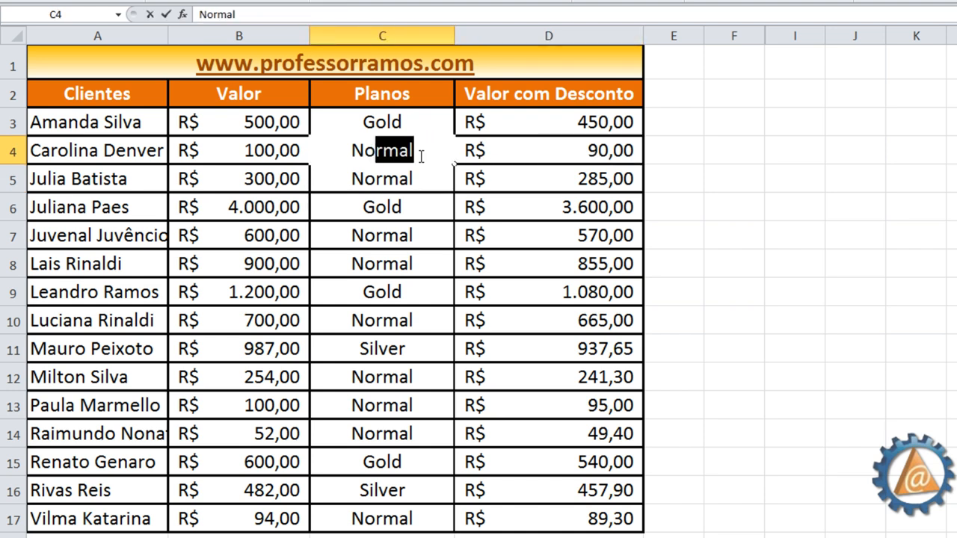
{"action": "key", "text": "Return"}
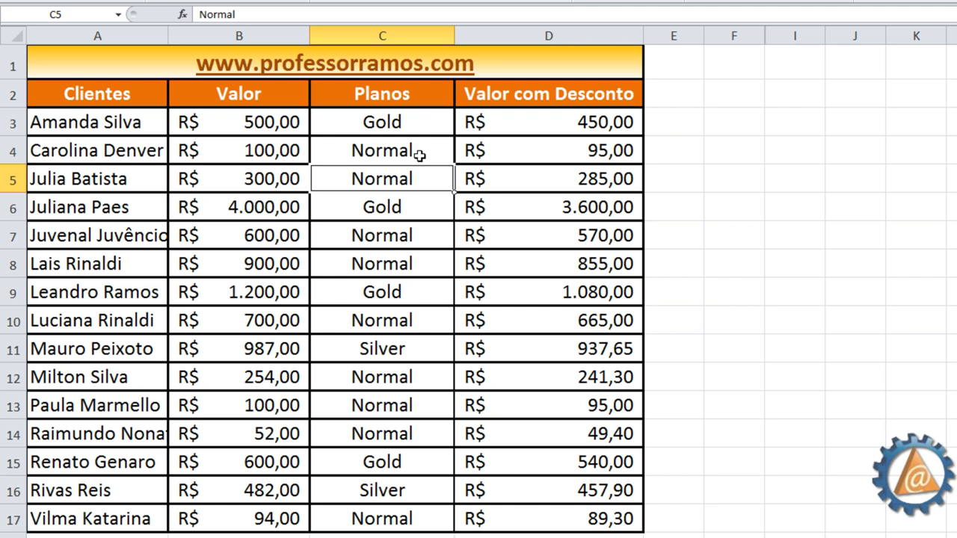
{"action": "left_click", "coordinate": [627, 152]}
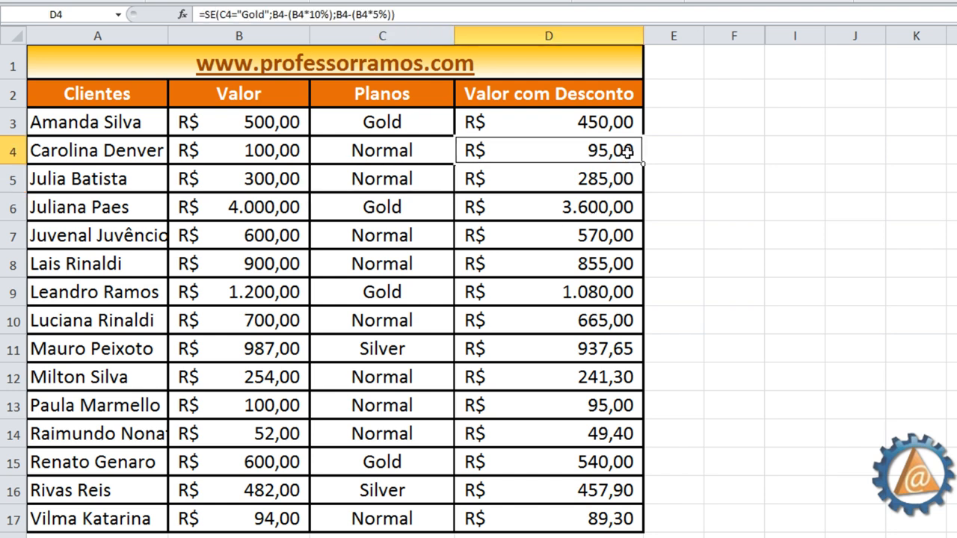
{"action": "double_click", "coordinate": [628, 152]}
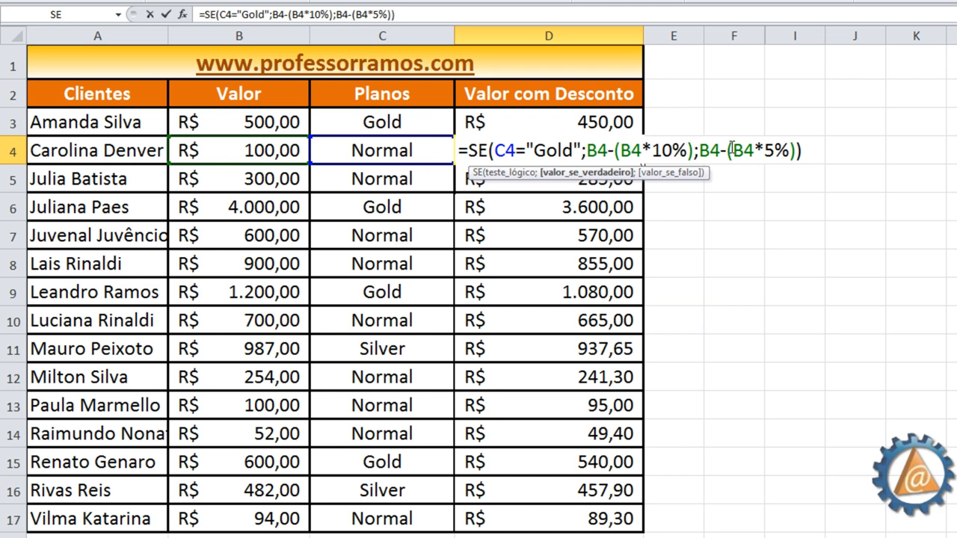
{"action": "key", "text": "Escape"}
Step: Switch to the Farmácia sheet and enter =hoje() in H1 for the current date
{"action": "left_click", "coordinate": [561, 122]}
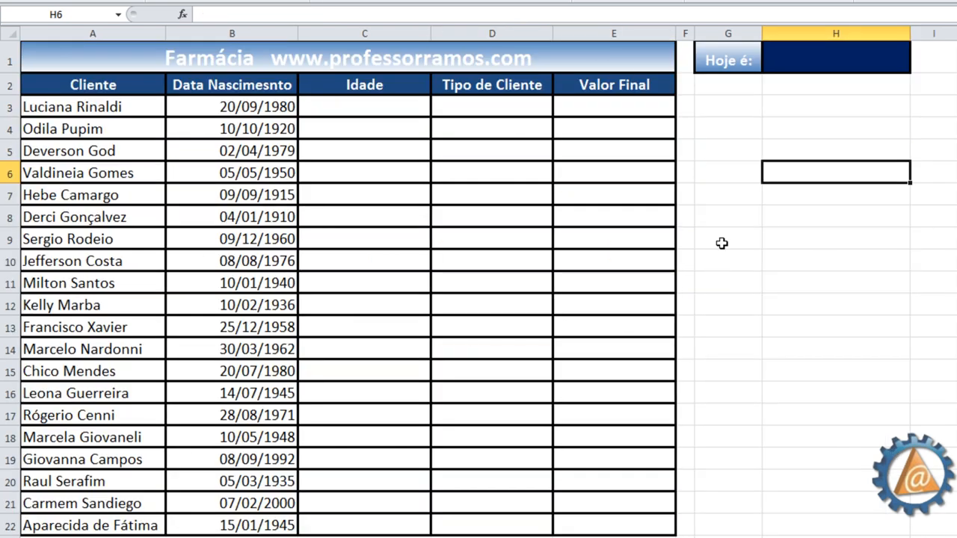
{"action": "left_click", "coordinate": [804, 61]}
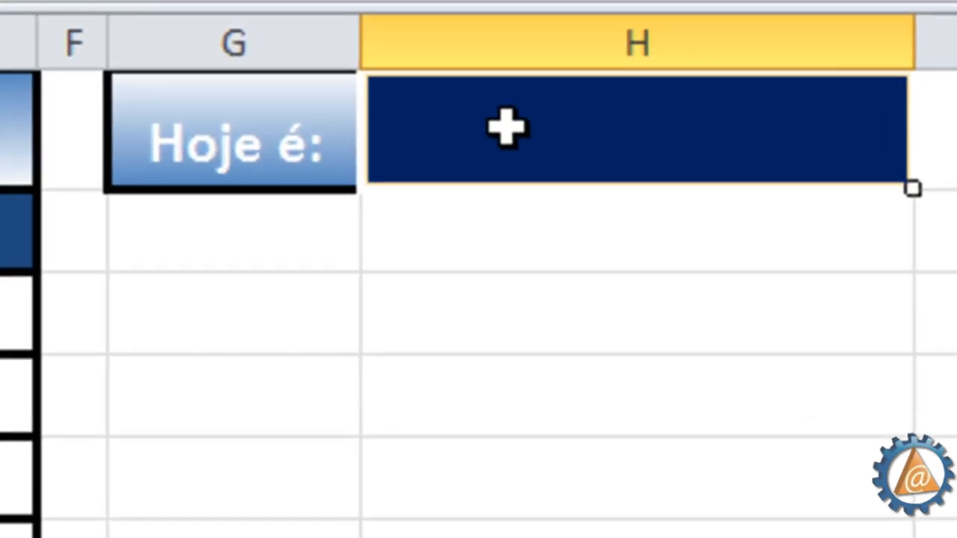
{"action": "type", "text": "="}
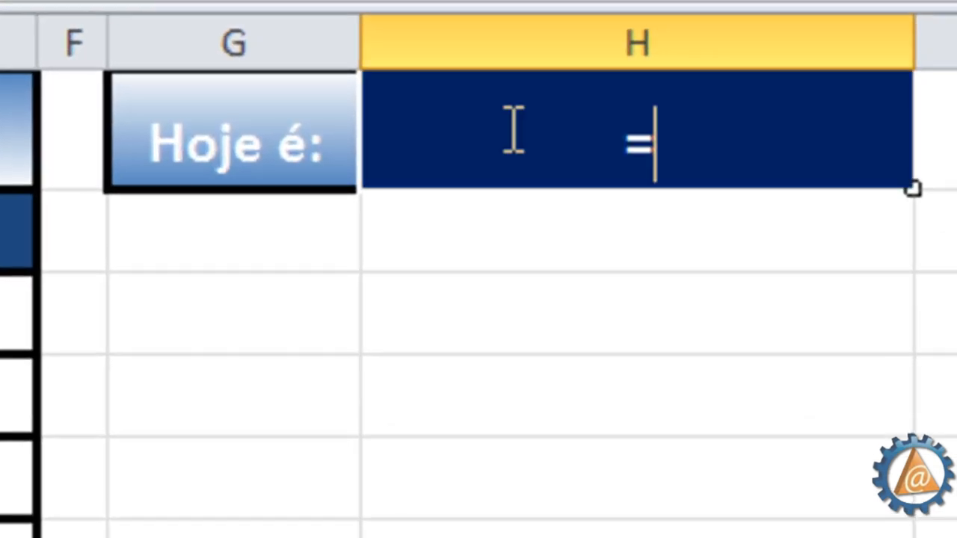
{"action": "type", "text": "hoje()"}
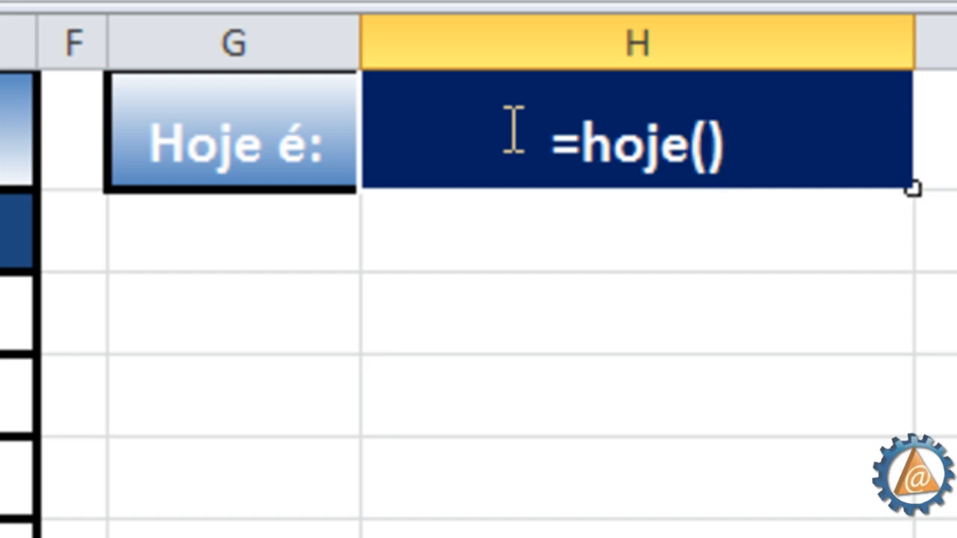
{"action": "key", "text": "Return"}
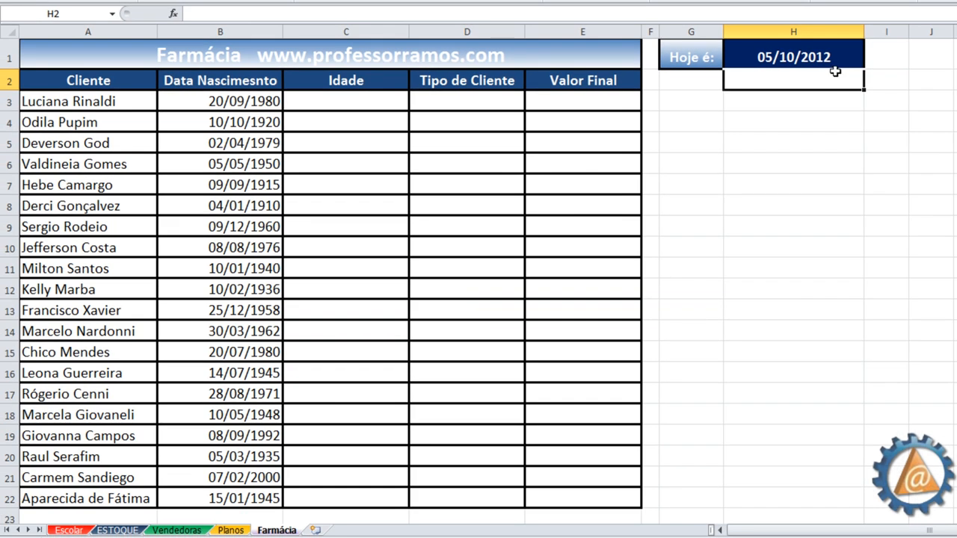
Step: Enter =H1-B3 in C3 to subtract the birth date from the current date
{"action": "left_click", "coordinate": [353, 101]}
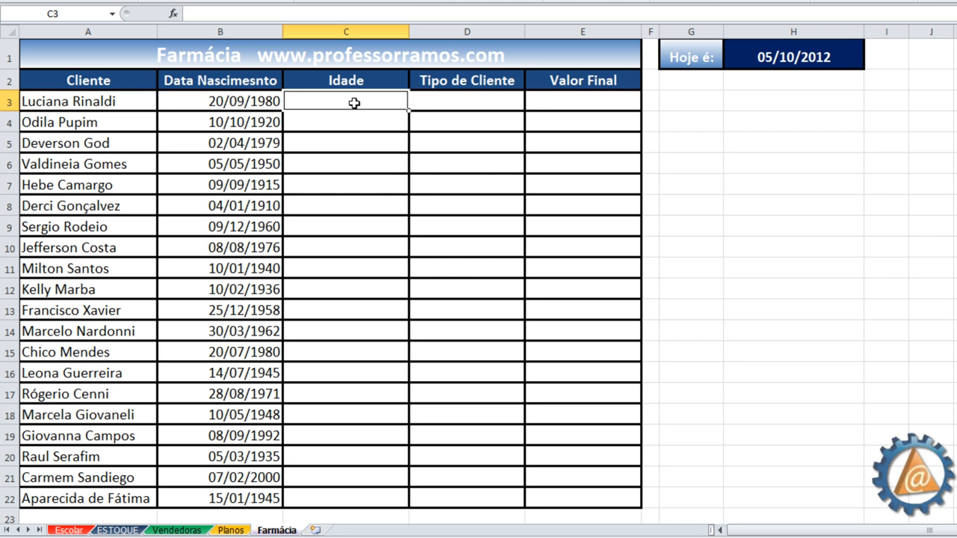
{"action": "type", "text": "="}
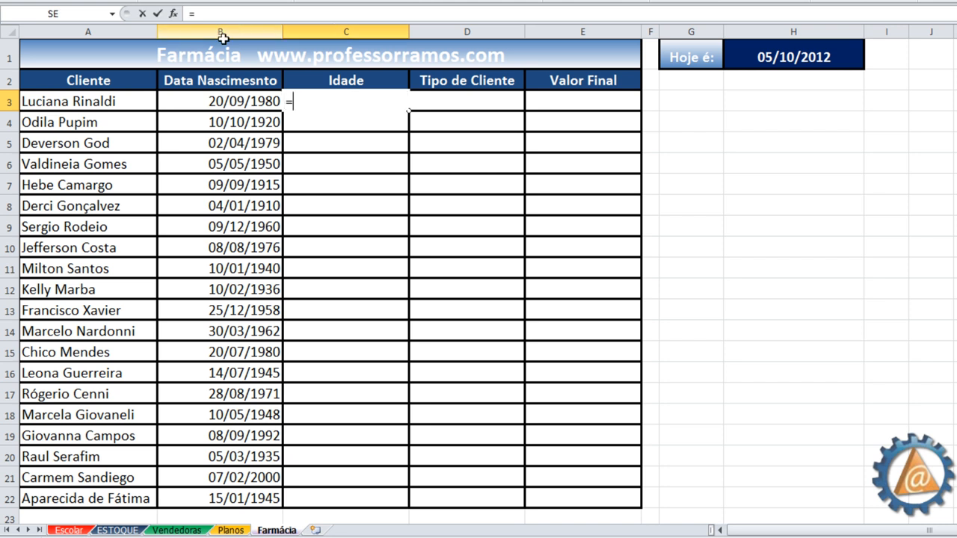
{"action": "left_click", "coordinate": [800, 58]}
{"action": "type", "text": "-"}
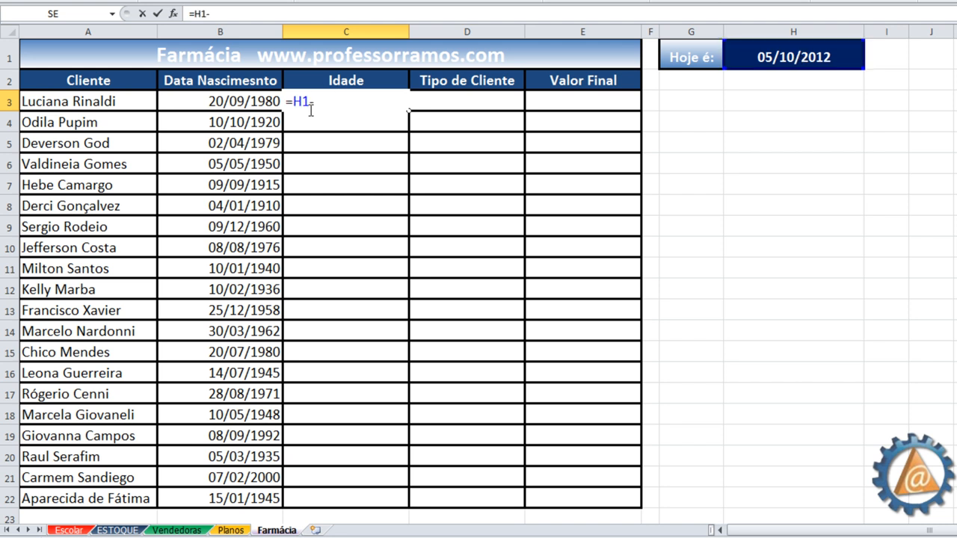
{"action": "left_click", "coordinate": [250, 98]}
{"action": "key", "text": "Return"}
Step: Change the C3 formula to =(H1-B3)/365 to convert the difference into years
{"action": "left_click", "coordinate": [362, 100]}
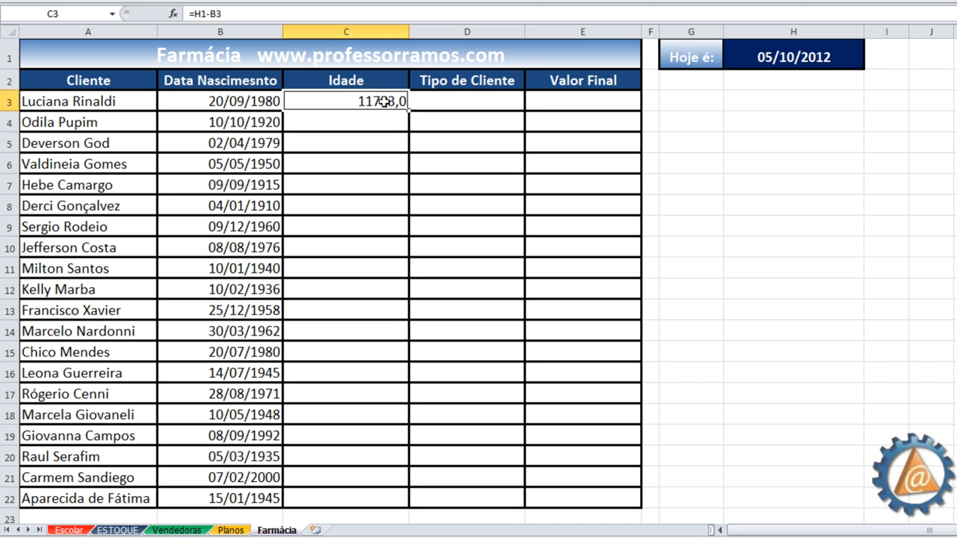
{"action": "double_click", "coordinate": [383, 101]}
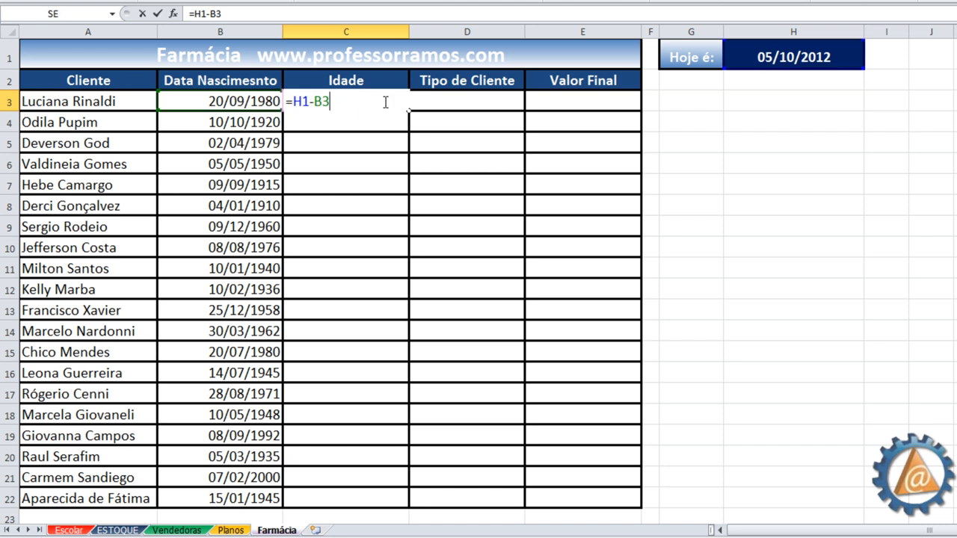
{"action": "type", "text": ")"}
{"action": "key", "text": "Left"}
{"action": "key", "text": "Left"}
{"action": "key", "text": "Left"}
{"action": "key", "text": "Left"}
{"action": "key", "text": "Left"}
{"action": "key", "text": "Left"}
{"action": "type", "text": "("}
{"action": "key", "text": "Right"}
{"action": "key", "text": "Right"}
{"action": "key", "text": "Right"}
{"action": "key", "text": "Right"}
{"action": "key", "text": "Right"}
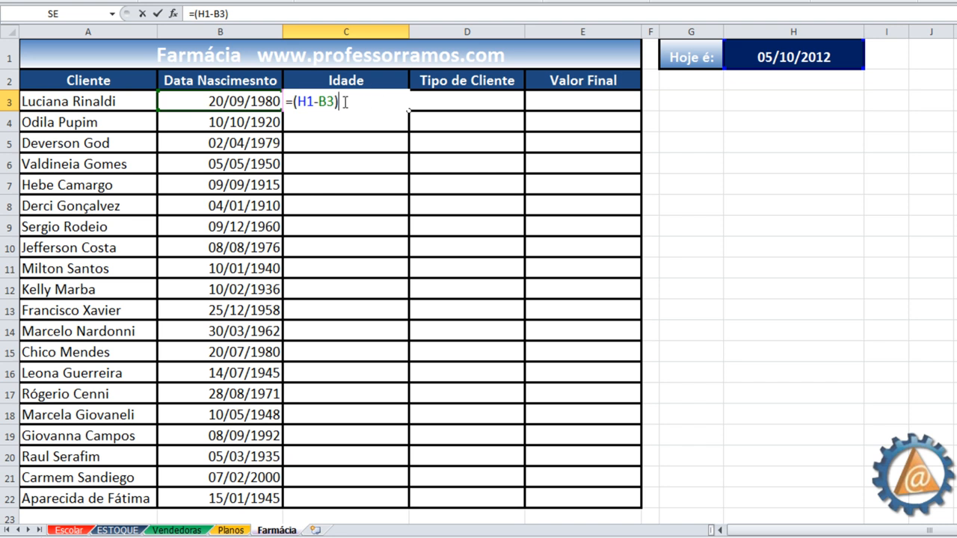
{"action": "type", "text": "/365"}
{"action": "key", "text": "Return"}
Step: Show extra decimal places for the age in C3, and reduce the display to whole years
{"action": "left_click", "coordinate": [393, 105]}
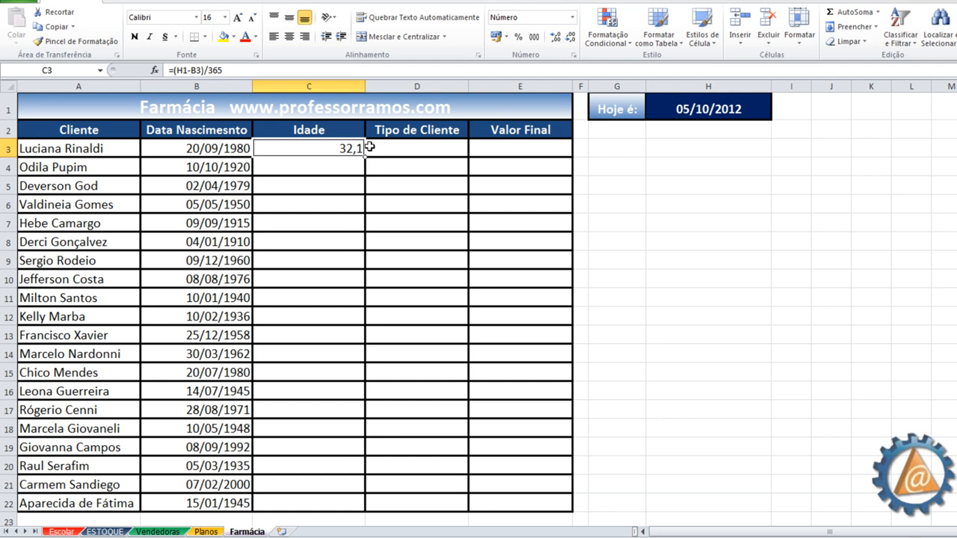
{"action": "left_click", "coordinate": [557, 43]}
{"action": "left_click", "coordinate": [558, 42]}
{"action": "left_click", "coordinate": [557, 43]}
{"action": "left_click", "coordinate": [557, 43]}
{"action": "left_click", "coordinate": [557, 42]}
{"action": "left_click", "coordinate": [557, 42]}
{"action": "left_click", "coordinate": [570, 39]}
{"action": "left_click", "coordinate": [570, 39]}
{"action": "left_click", "coordinate": [570, 38]}
{"action": "left_click", "coordinate": [570, 39]}
{"action": "left_click", "coordinate": [569, 39]}
{"action": "left_click", "coordinate": [570, 38]}
{"action": "left_click", "coordinate": [570, 39]}
{"action": "left_click", "coordinate": [570, 39]}
{"action": "left_click", "coordinate": [570, 39]}
{"action": "left_click", "coordinate": [570, 39]}
{"action": "left_click", "coordinate": [570, 39]}
{"action": "left_click", "coordinate": [570, 39]}
{"action": "left_click", "coordinate": [570, 39]}
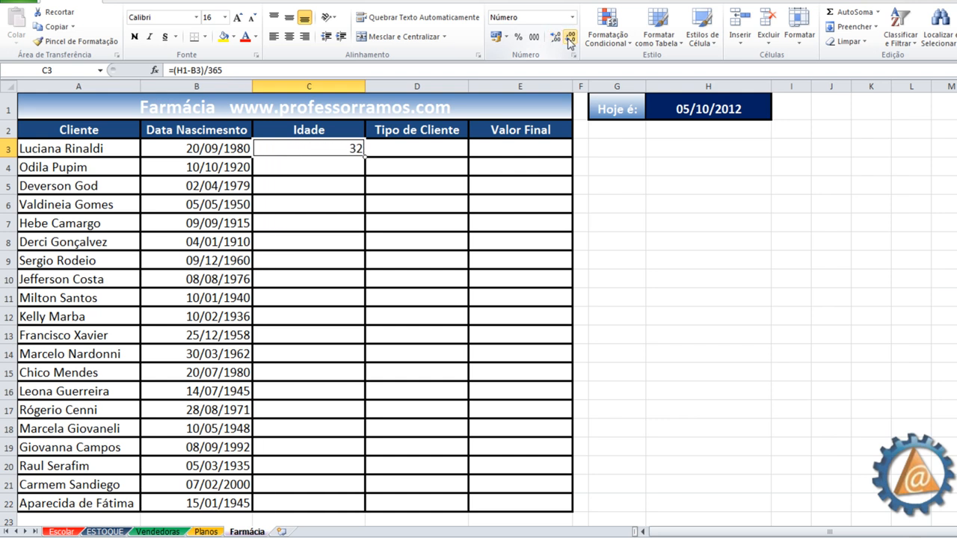
Step: Make the current-date reference absolute in C3 as =($H$1-B3)/365 and fill the age formula down through C22
{"action": "double_click", "coordinate": [348, 148]}
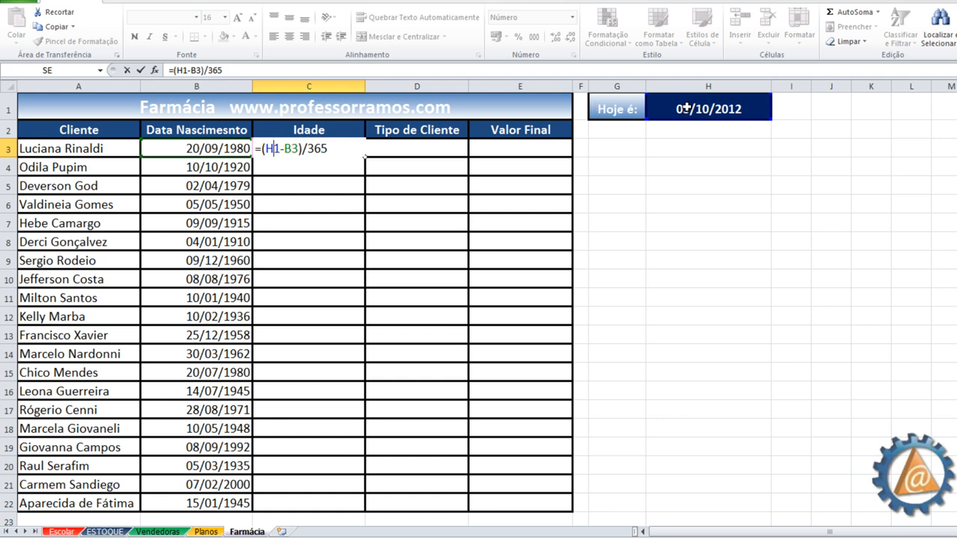
{"action": "key", "text": "F4"}
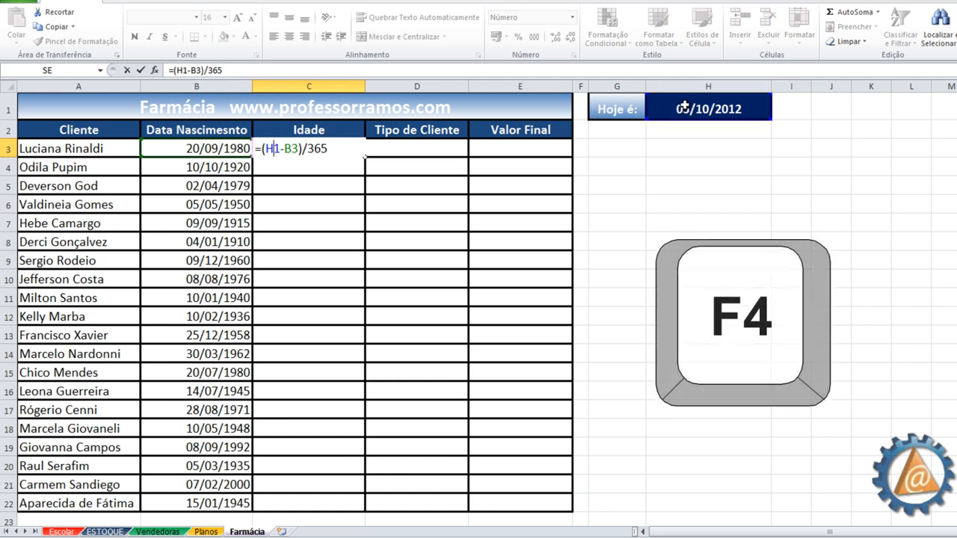
{"action": "key", "text": "F4"}
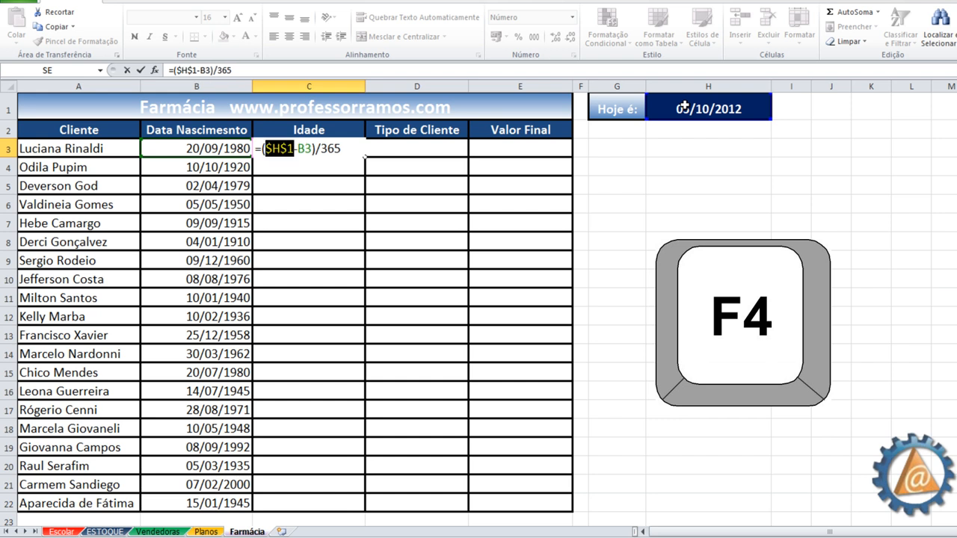
{"action": "left_click", "coordinate": [345, 150]}
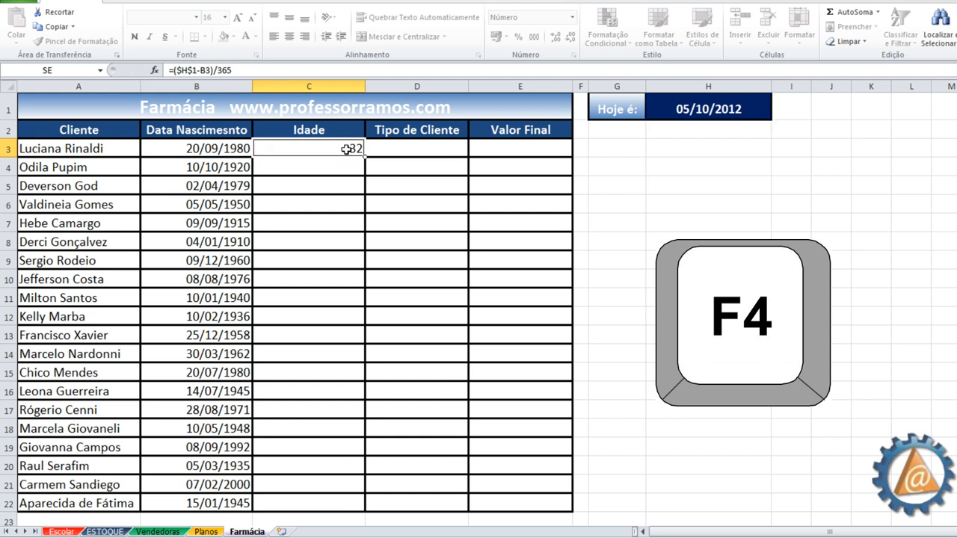
{"action": "key", "text": "Return"}
{"action": "left_click", "coordinate": [358, 150]}
{"action": "double_click", "coordinate": [364, 155]}
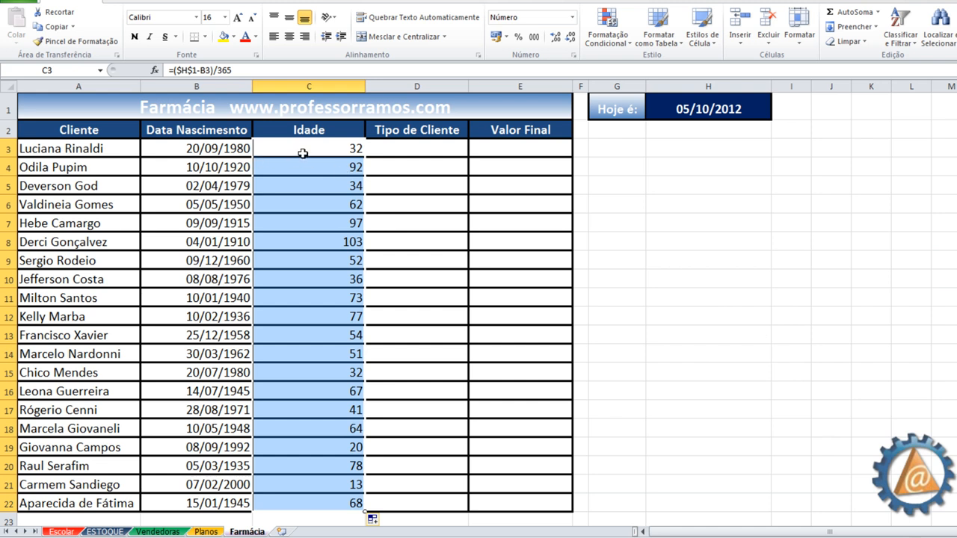
Step: Test the age formula by setting the birth date in B4 to the current date, and undo the change
{"action": "left_click", "coordinate": [193, 169]}
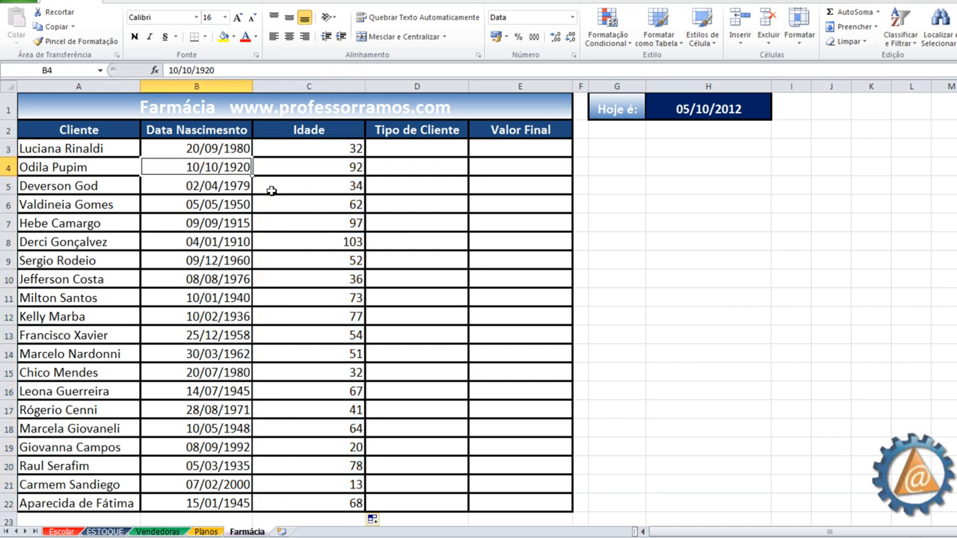
{"action": "type", "text": "05/"}
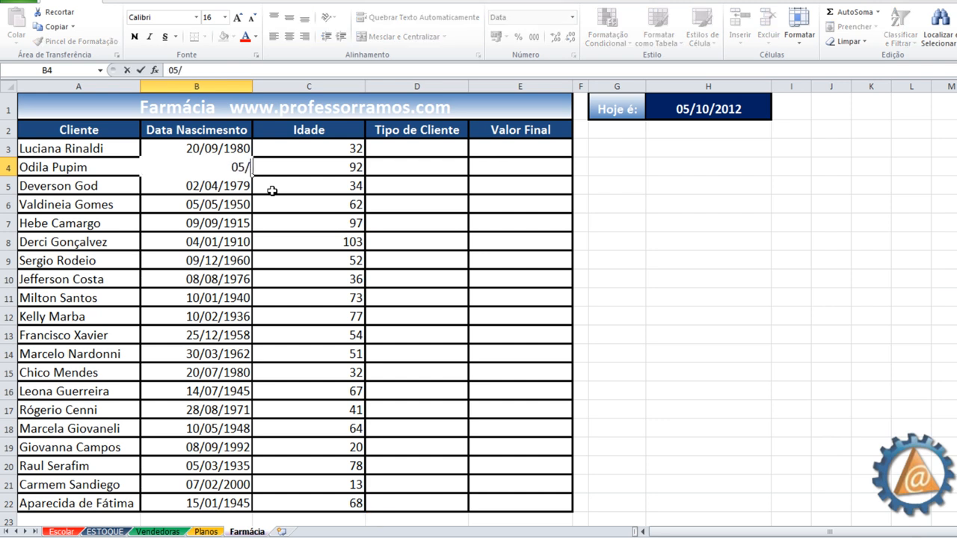
{"action": "type", "text": "10/2012"}
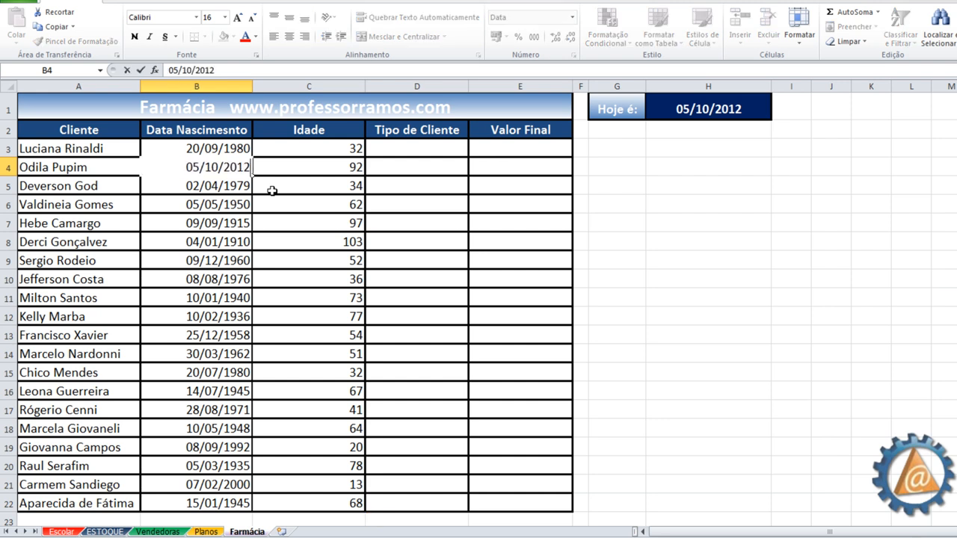
{"action": "key", "text": "Return"}
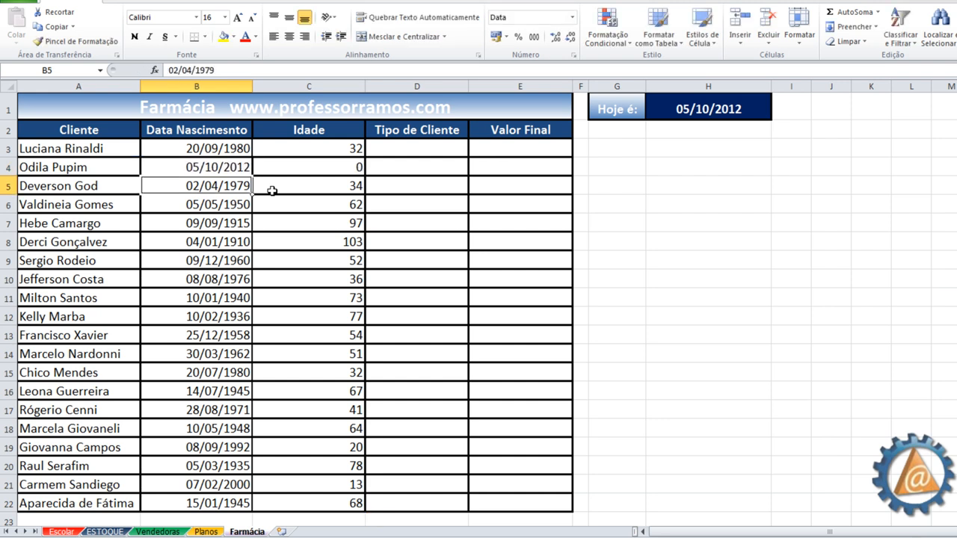
{"action": "key", "text": "ctrl+z"}
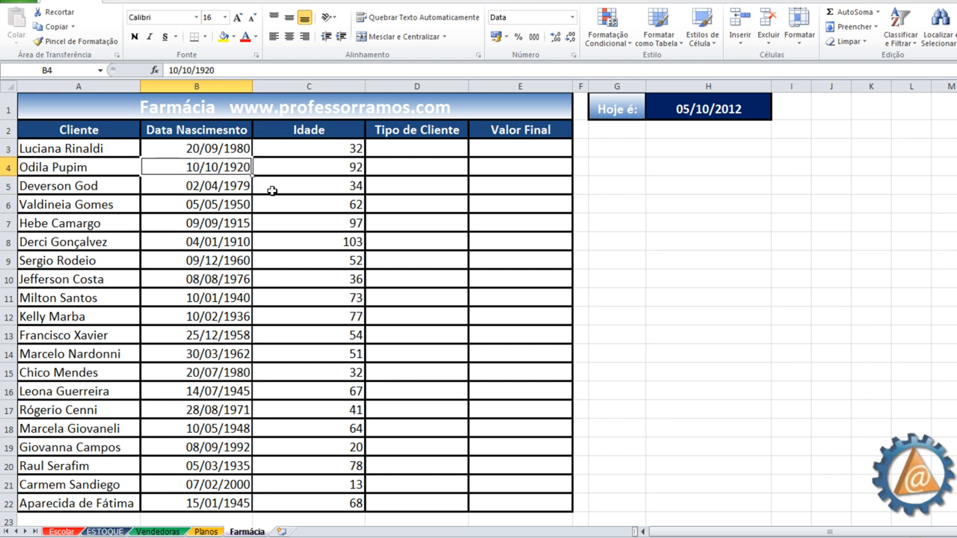
Step: Enter =SE(C3>=65;"Aposentado";"Cliente") in D3 to classify the client by age
{"action": "left_click", "coordinate": [401, 146]}
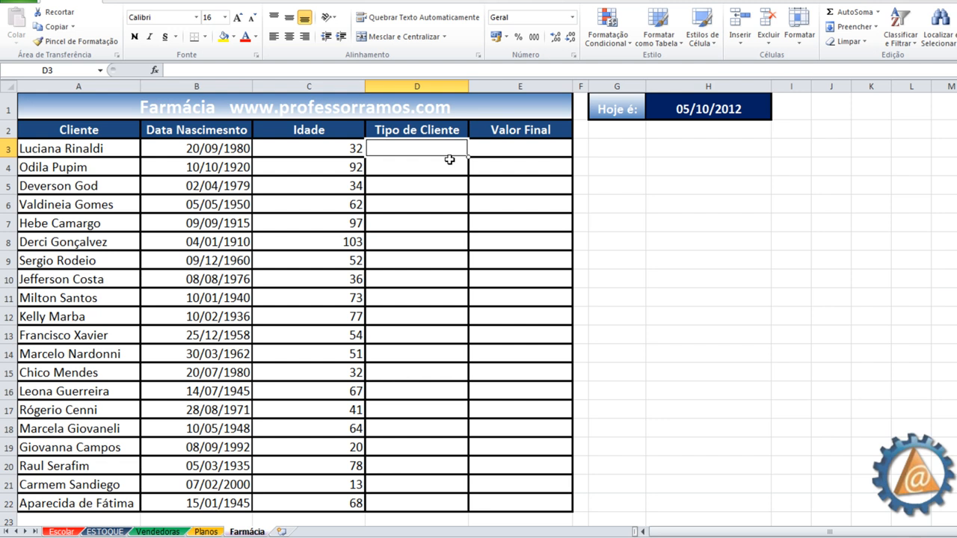
{"action": "type", "text": "=SE"}
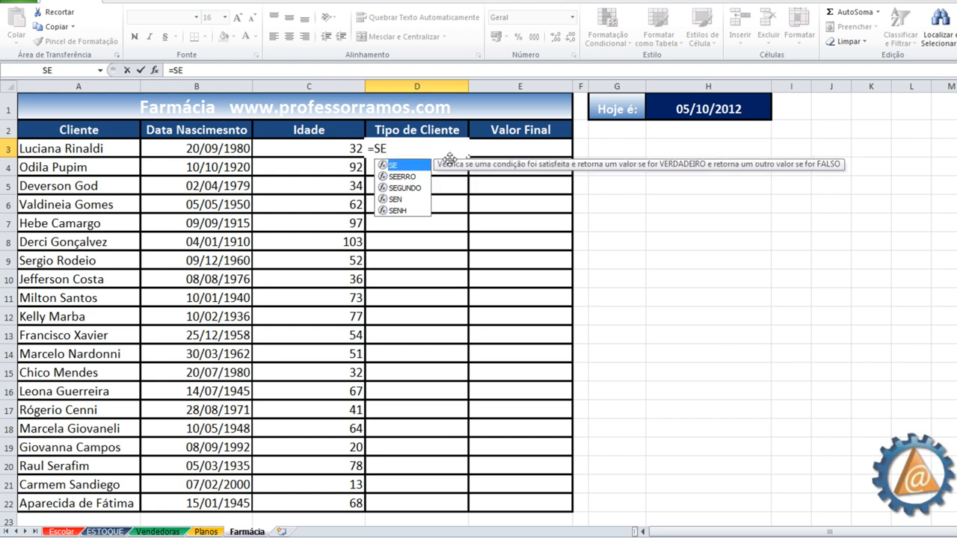
{"action": "type", "text": "("}
{"action": "left_click", "coordinate": [337, 149]}
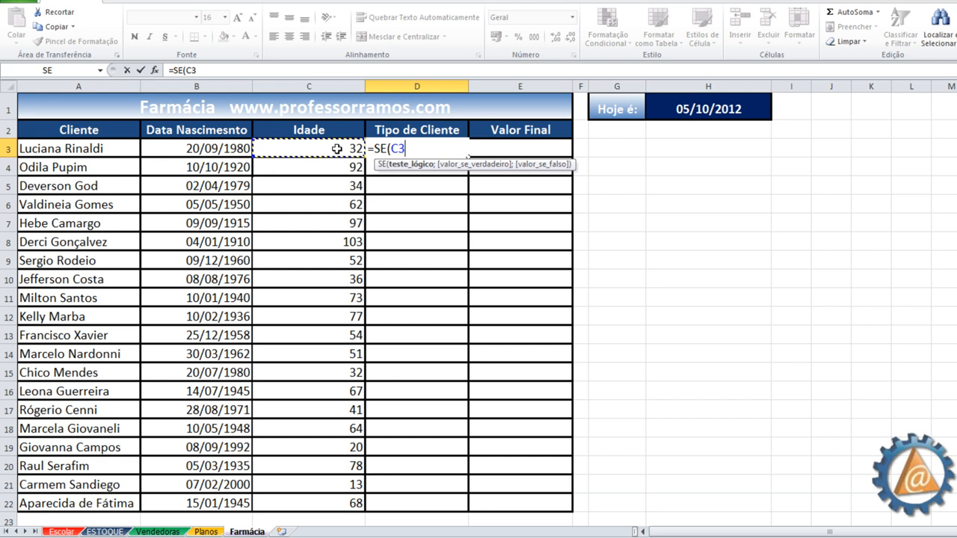
{"action": "type", "text": ">=65;"}
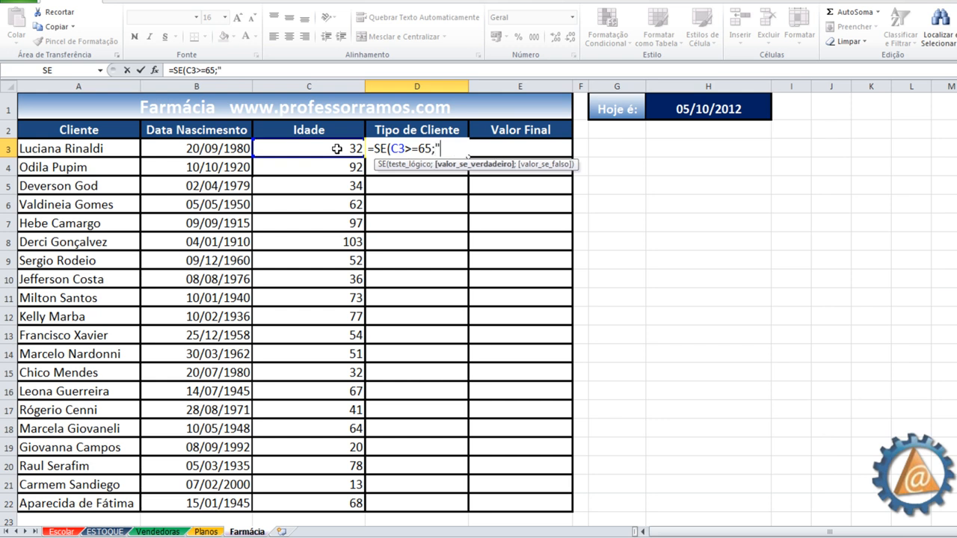
{"action": "type", "text": "\"Aposentado"}
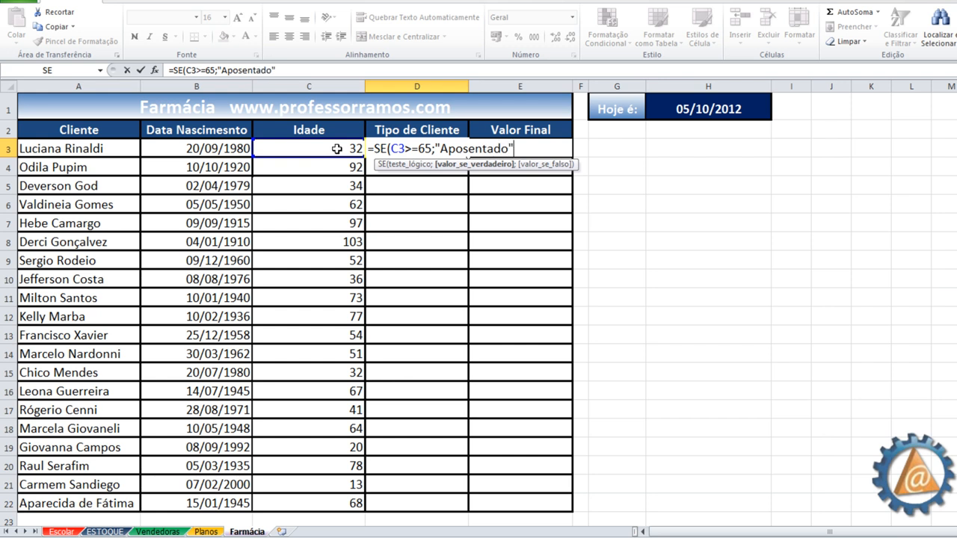
{"action": "type", "text": "\";"}
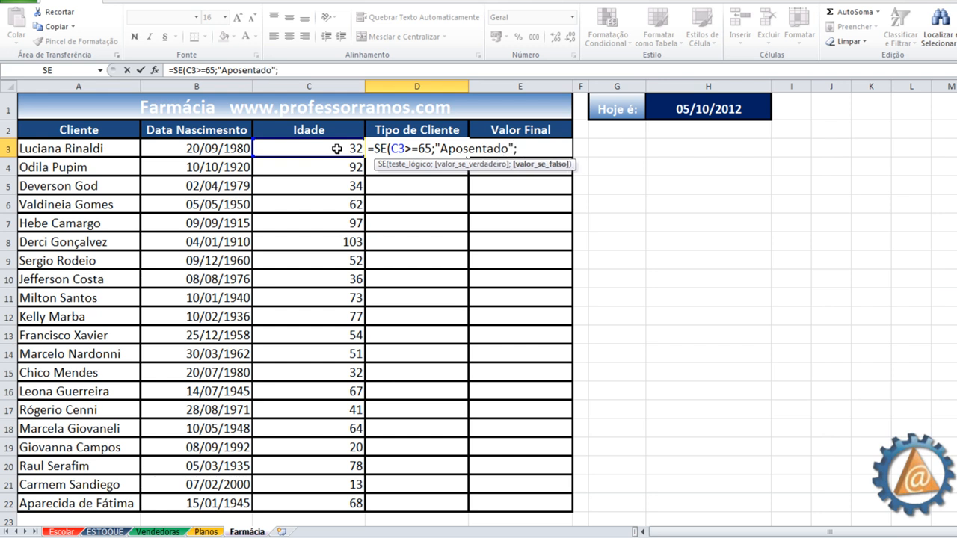
{"action": "type", "text": "\"Cliente\")"}
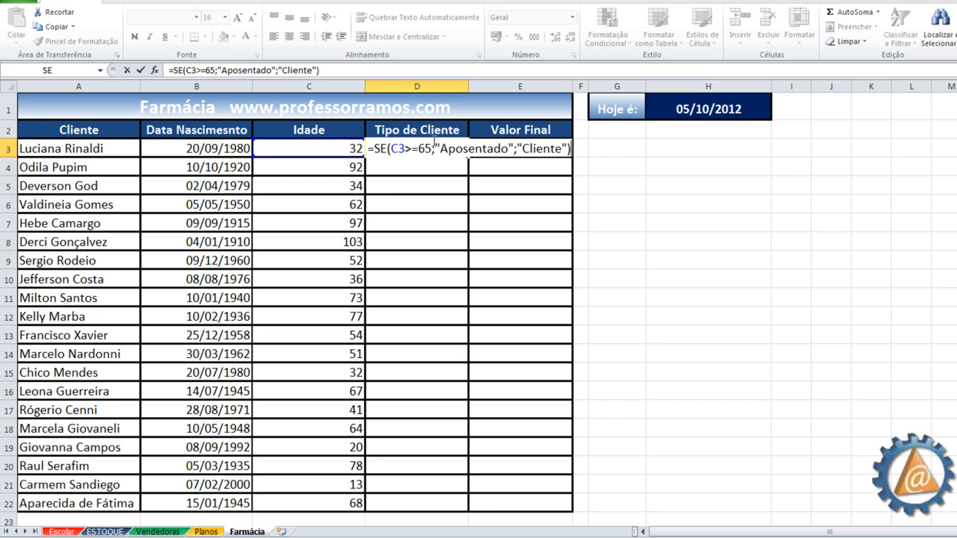
{"action": "key", "text": "Return"}
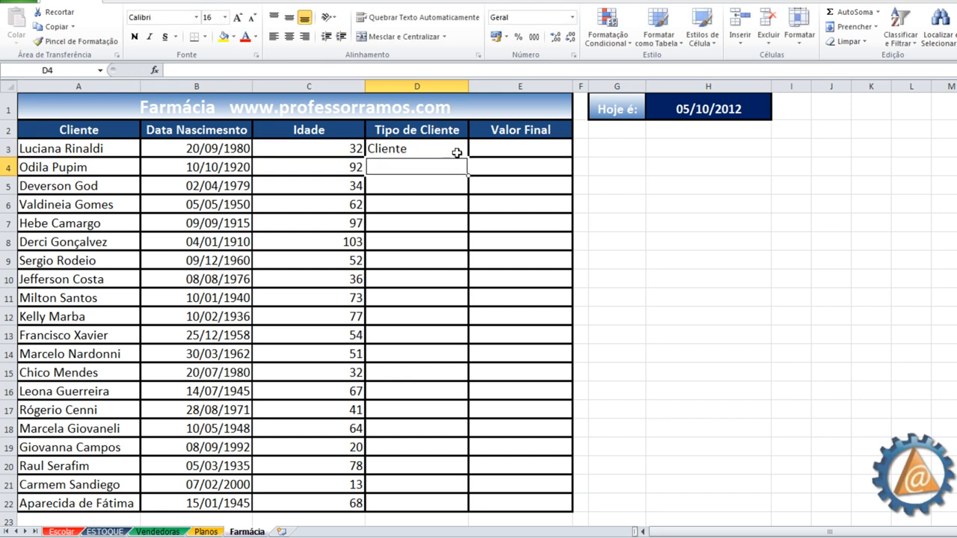
Step: Fill the D3 client-type formula down through D22 and check copied formulas in D4, D7, D8, D11 and D22
{"action": "left_click", "coordinate": [455, 150]}
{"action": "double_click", "coordinate": [464, 160]}
{"action": "left_click", "coordinate": [438, 166]}
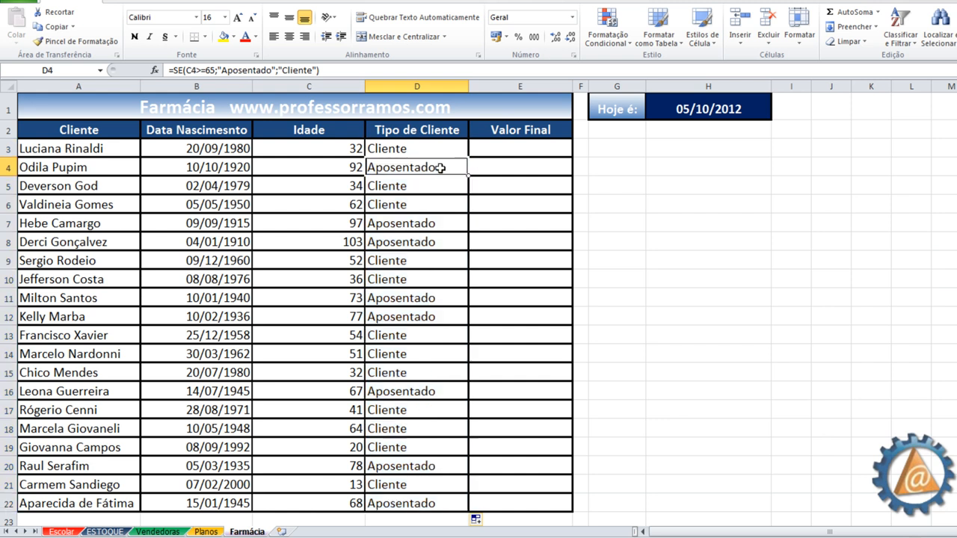
{"action": "left_click", "coordinate": [407, 226]}
{"action": "left_click", "coordinate": [403, 243]}
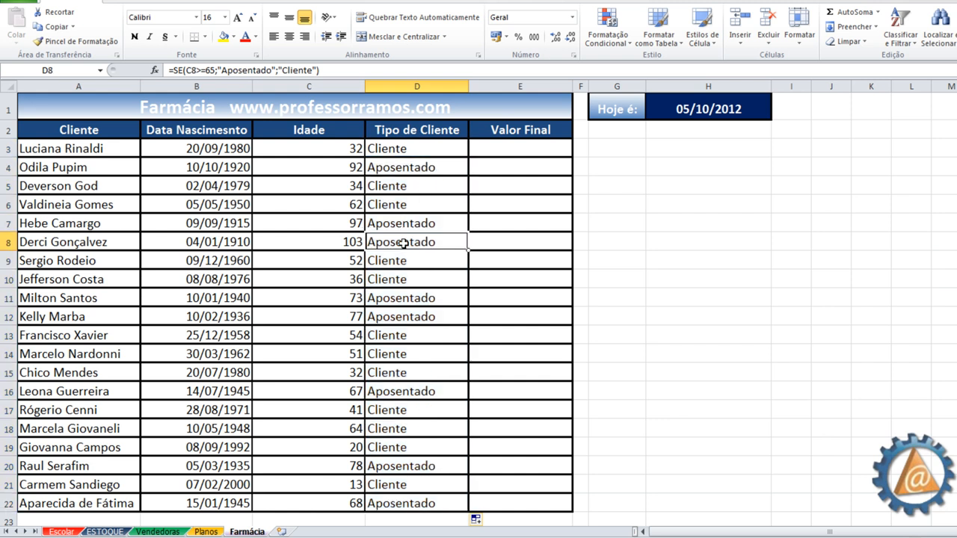
{"action": "left_click", "coordinate": [391, 300]}
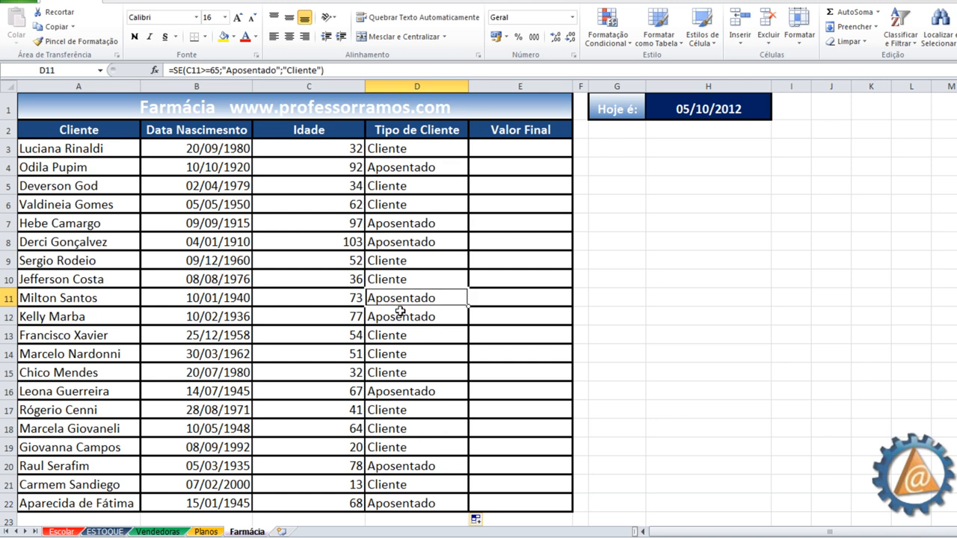
{"action": "left_click", "coordinate": [388, 506]}
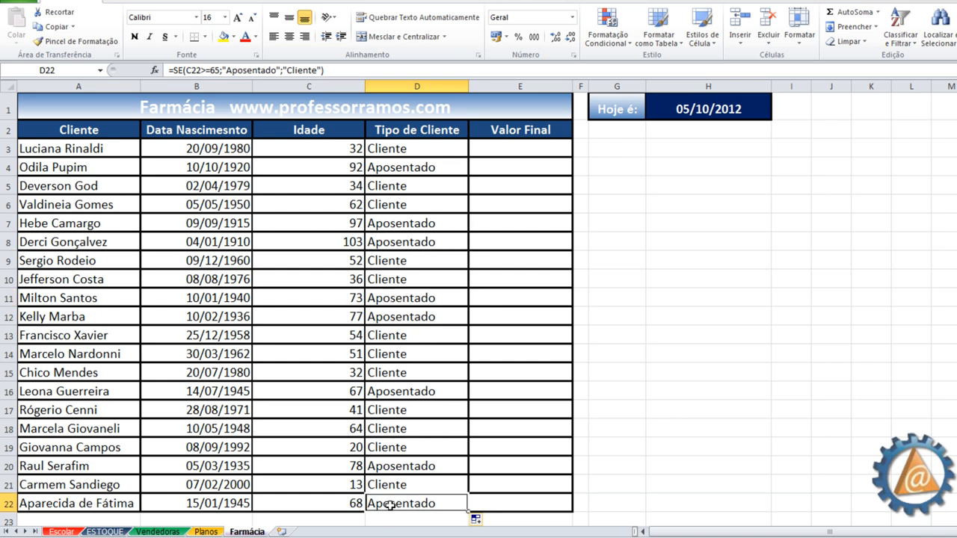
Step: Insert a new column before Valor Final and title it Compra in E2
{"action": "left_click", "coordinate": [539, 160]}
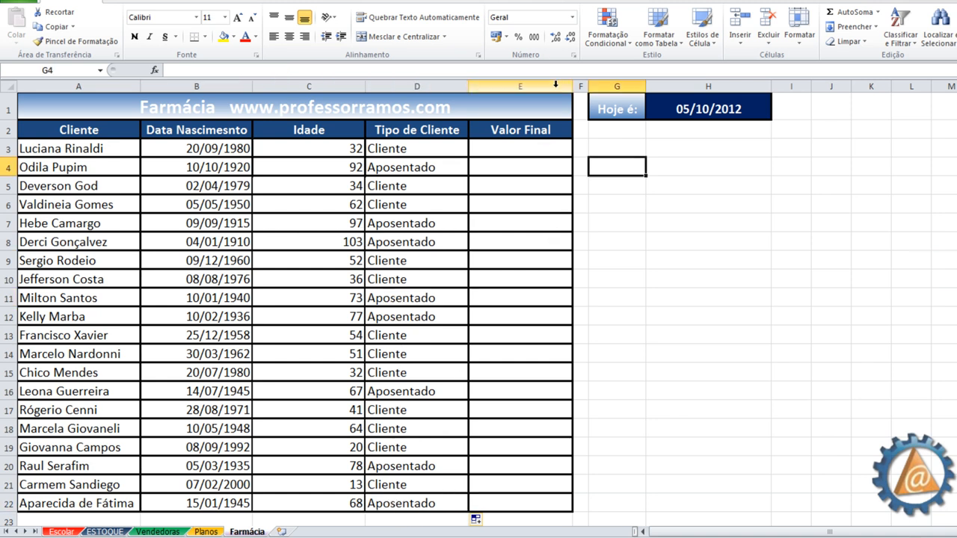
{"action": "right_click", "coordinate": [557, 88]}
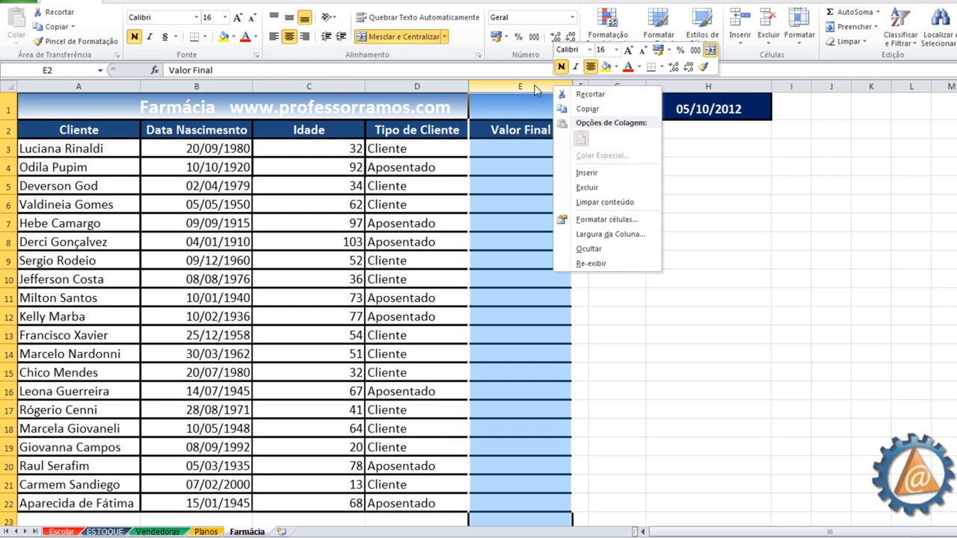
{"action": "left_click", "coordinate": [587, 173]}
{"action": "left_click", "coordinate": [521, 134]}
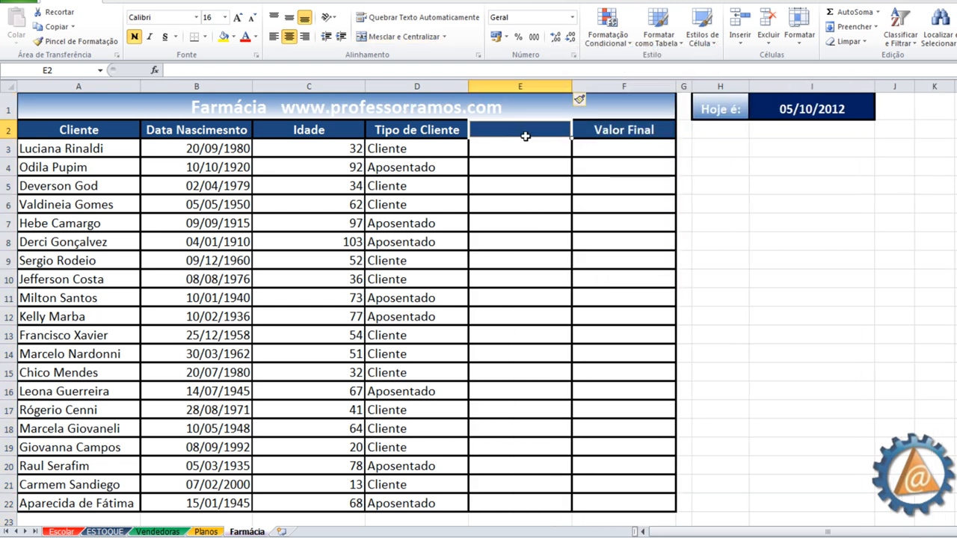
{"action": "type", "text": "Compra"}
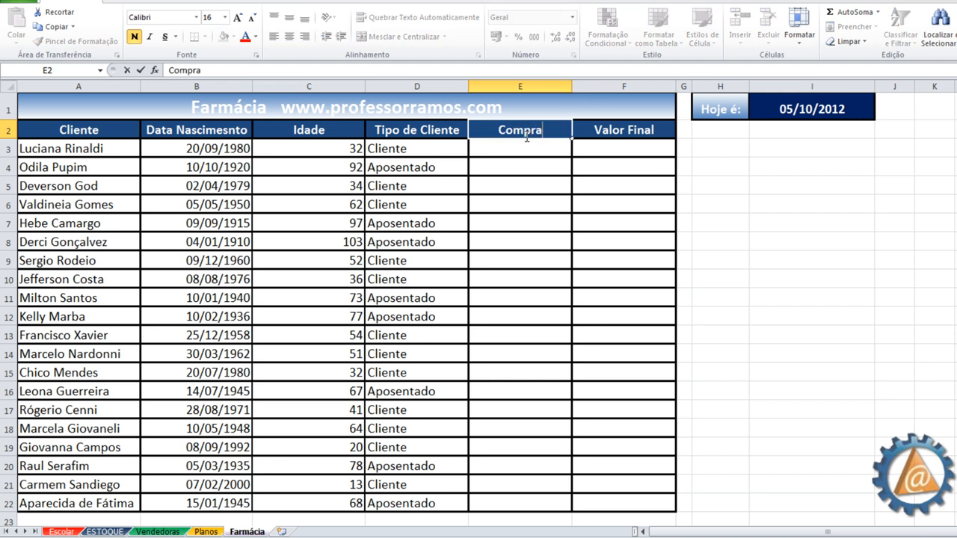
{"action": "key", "text": "Return"}
Step: Fill the Compra cells E3:E22 with 100 and apply the accounting number format to them
{"action": "type", "text": "100"}
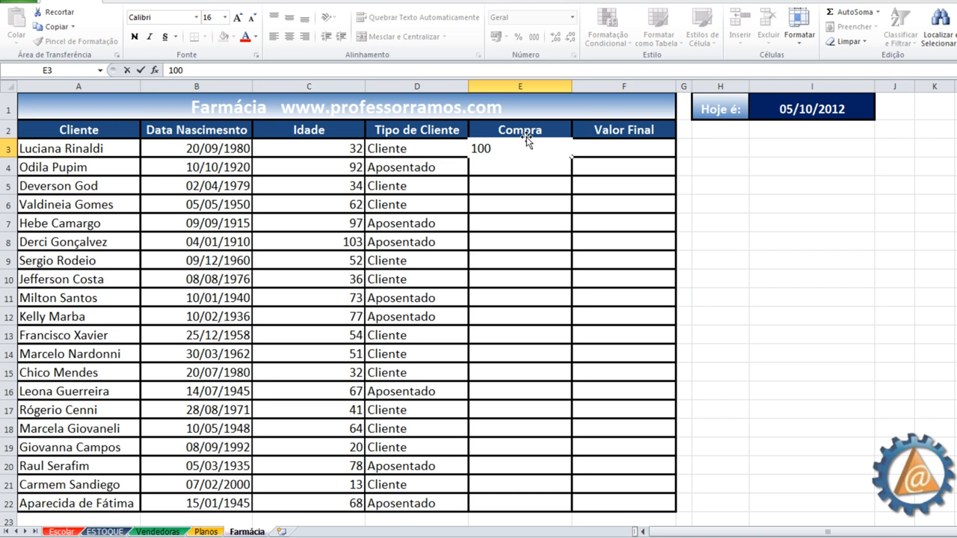
{"action": "key", "text": "Return"}
{"action": "type", "text": "100"}
{"action": "key", "text": "Return"}
{"action": "type", "text": "10"}
{"action": "key", "text": "Return"}
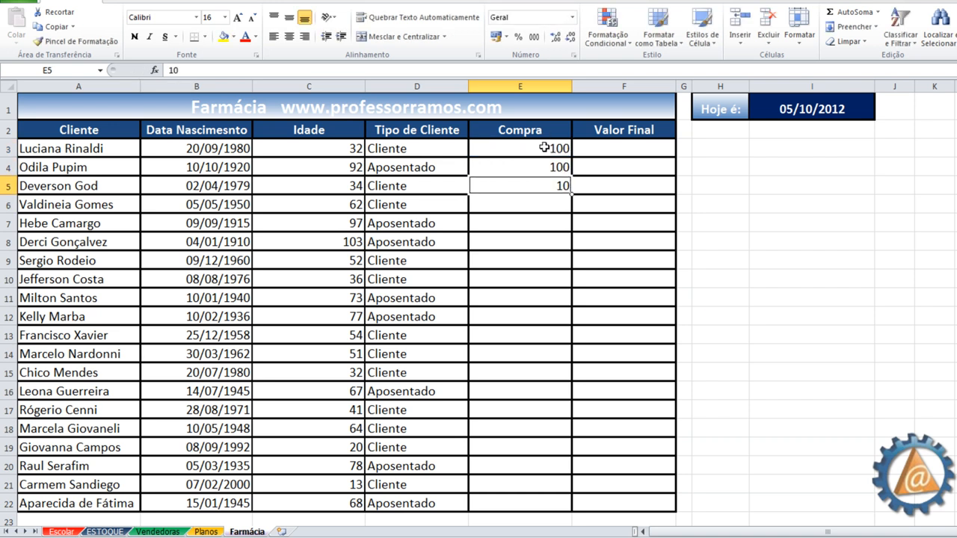
{"action": "left_click", "coordinate": [559, 150]}
{"action": "left_click_drag", "start_coordinate": [571, 155], "coordinate": [572, 510]}
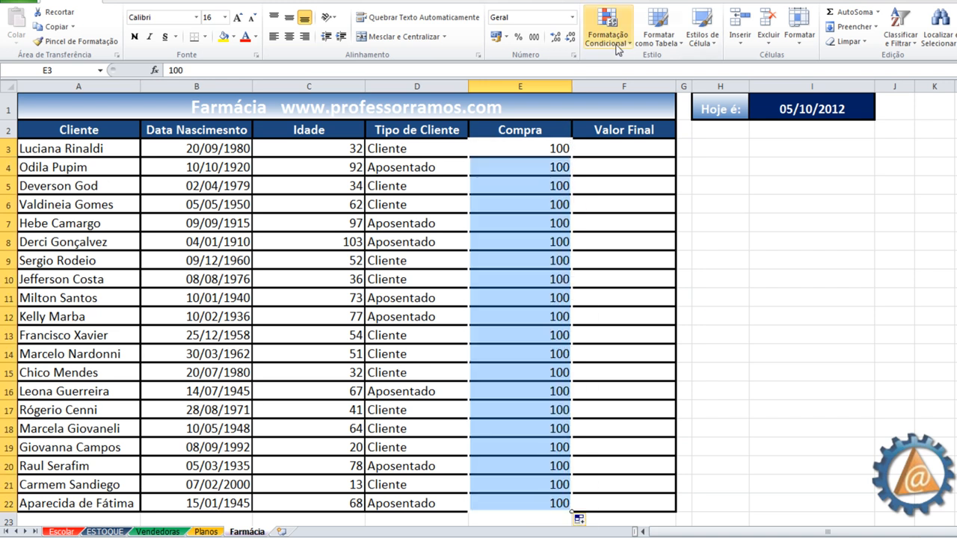
{"action": "left_click", "coordinate": [496, 36]}
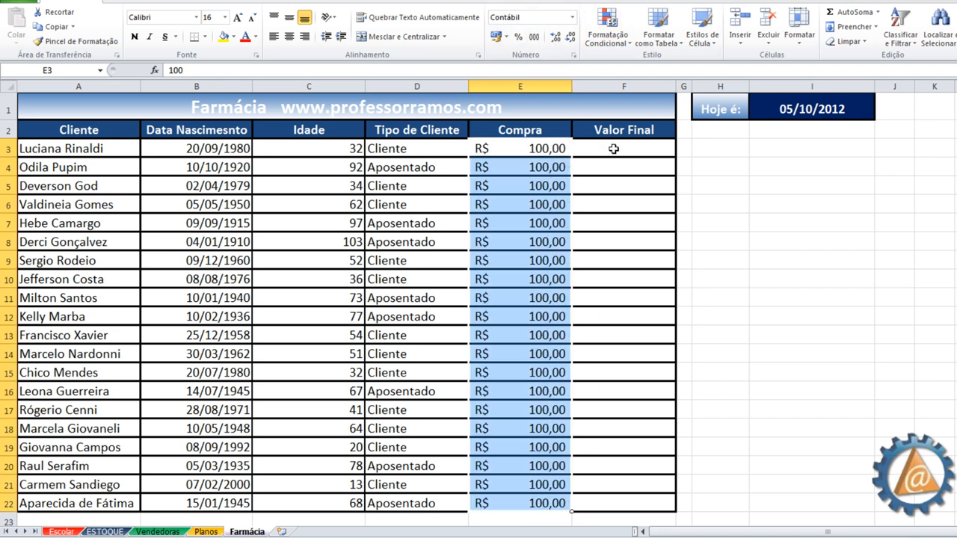
Step: Enter =SE(D3="Aposentado";E3-(E3*15%);E3) in F3 to give retired clients a 15% discount
{"action": "left_click", "coordinate": [613, 147]}
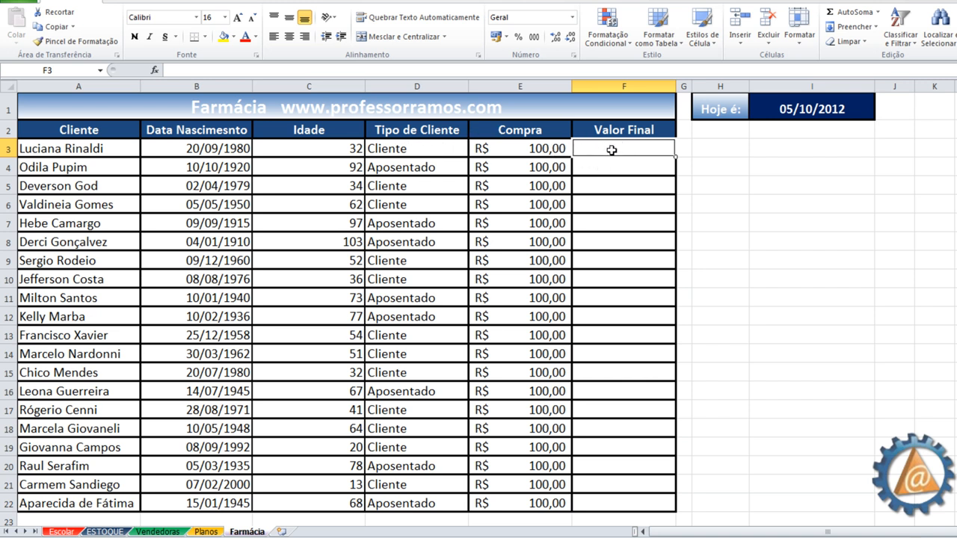
{"action": "type", "text": "="}
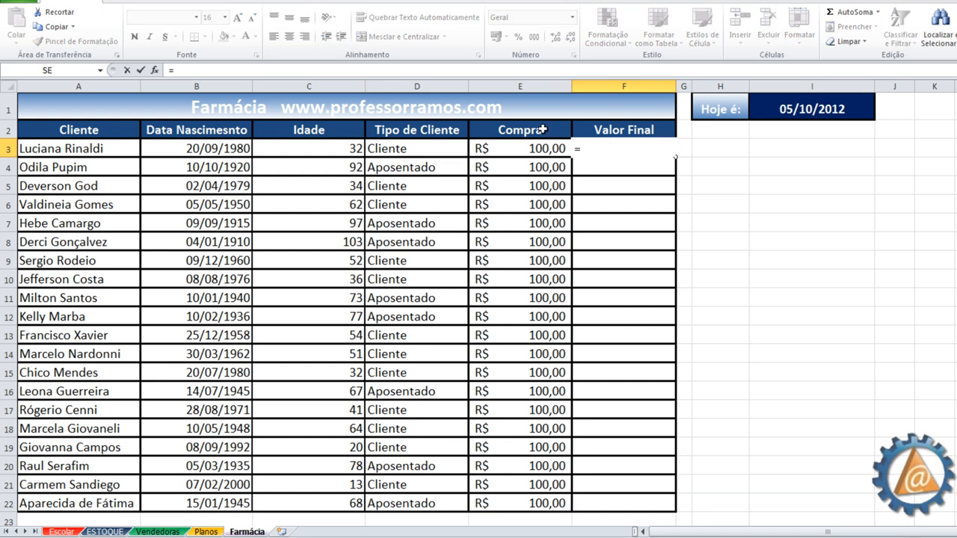
{"action": "type", "text": "SE("}
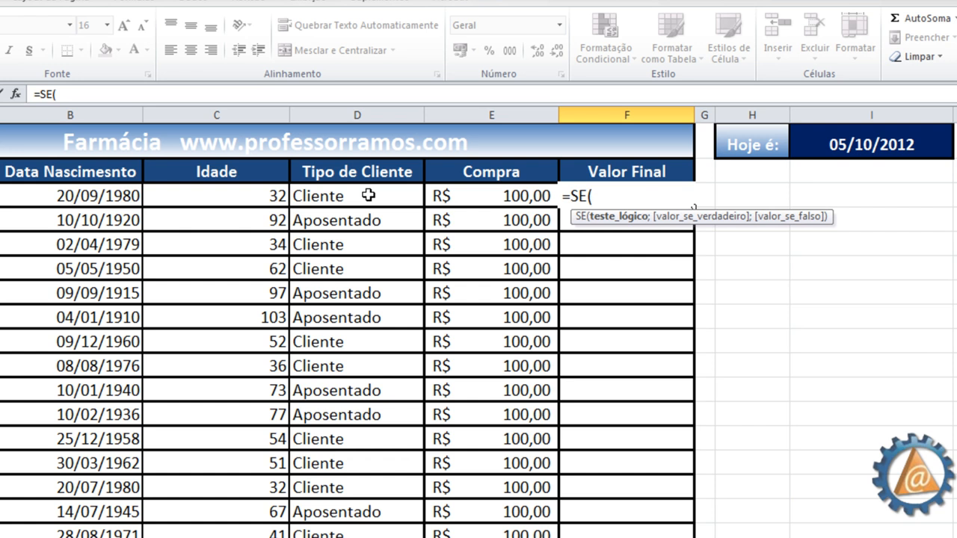
{"action": "left_click", "coordinate": [387, 180]}
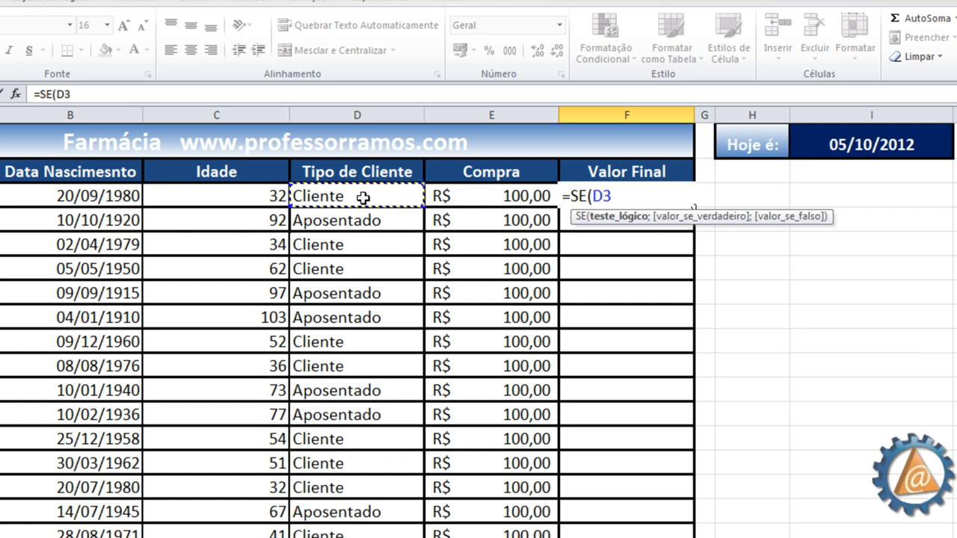
{"action": "type", "text": "=\"Aposentado\""}
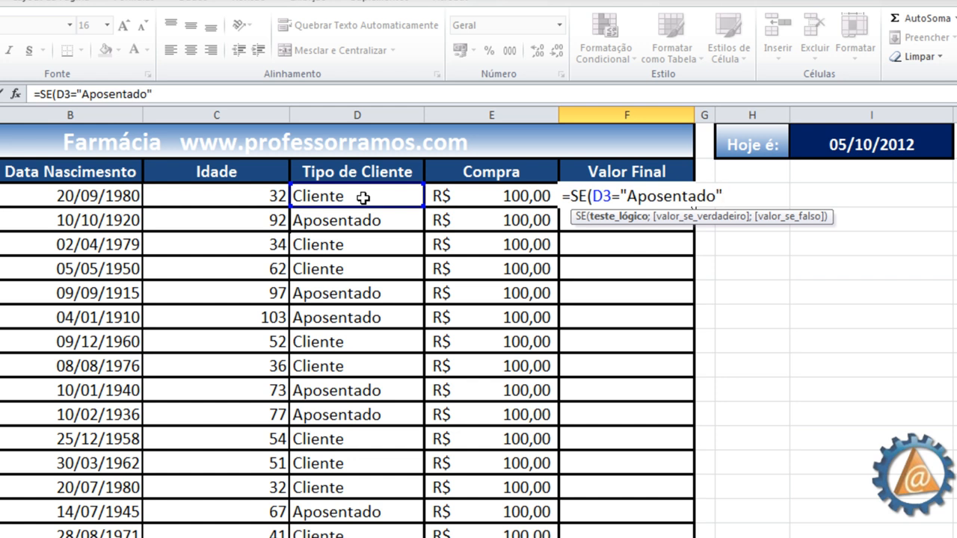
{"action": "type", "text": ";"}
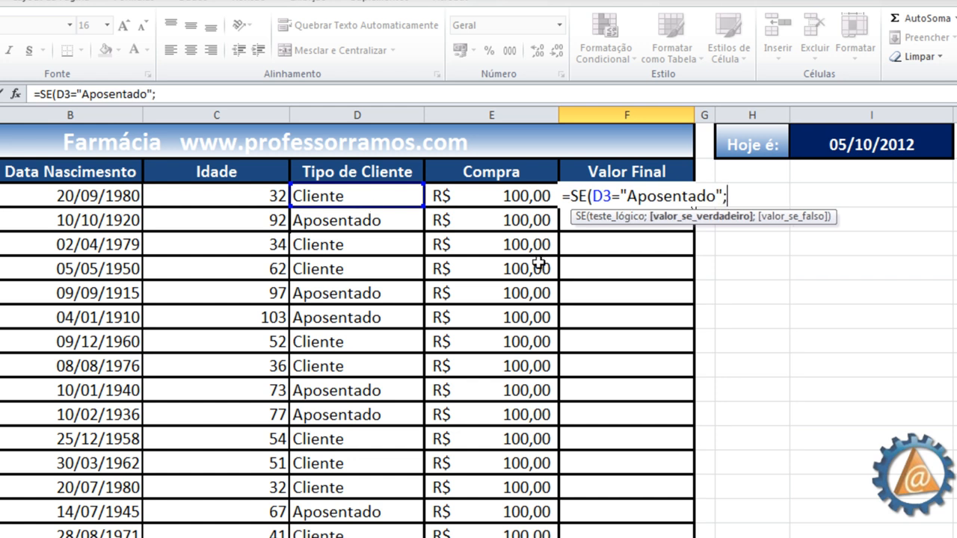
{"action": "left_click", "coordinate": [495, 196]}
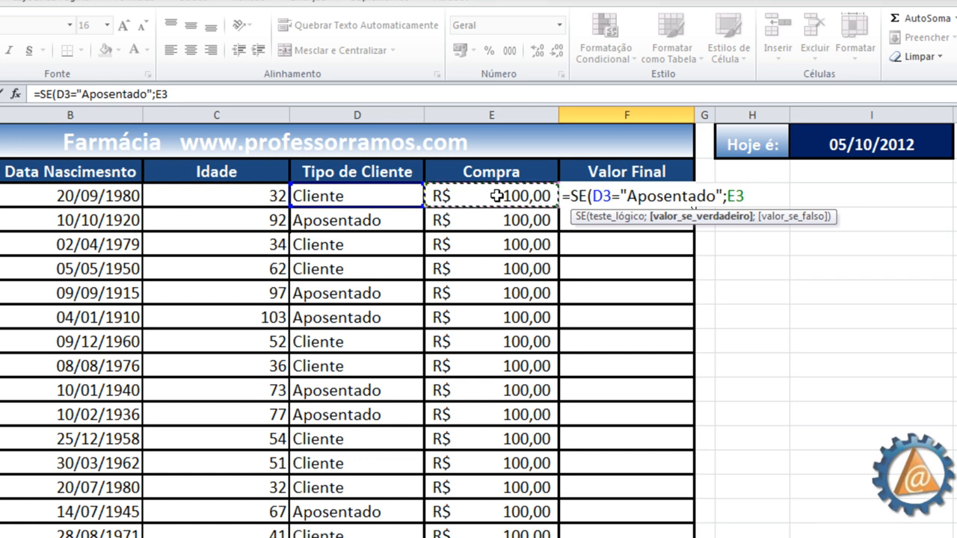
{"action": "type", "text": "-(e3"}
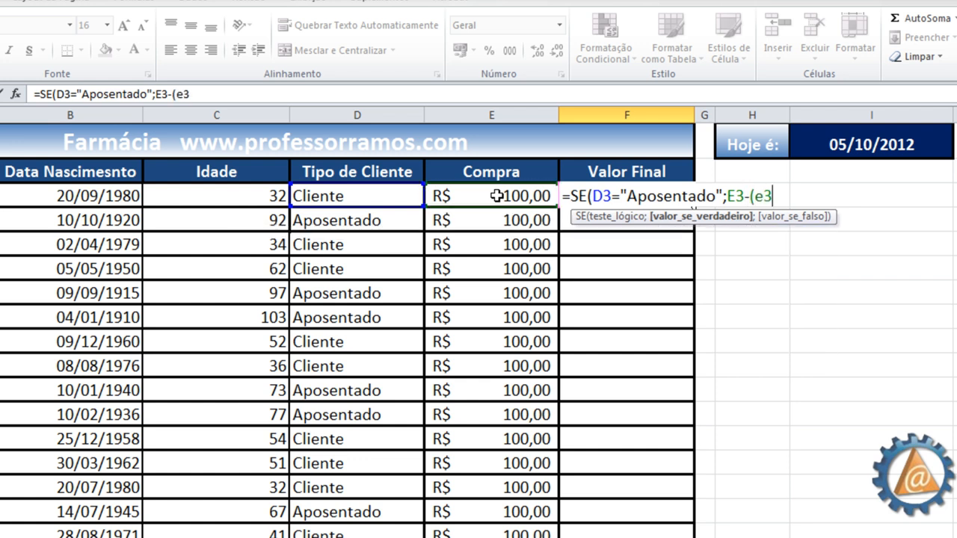
{"action": "key", "text": "BackSpace"}
{"action": "key", "text": "BackSpace"}
{"action": "left_click", "coordinate": [498, 196]}
{"action": "type", "text": "*15"}
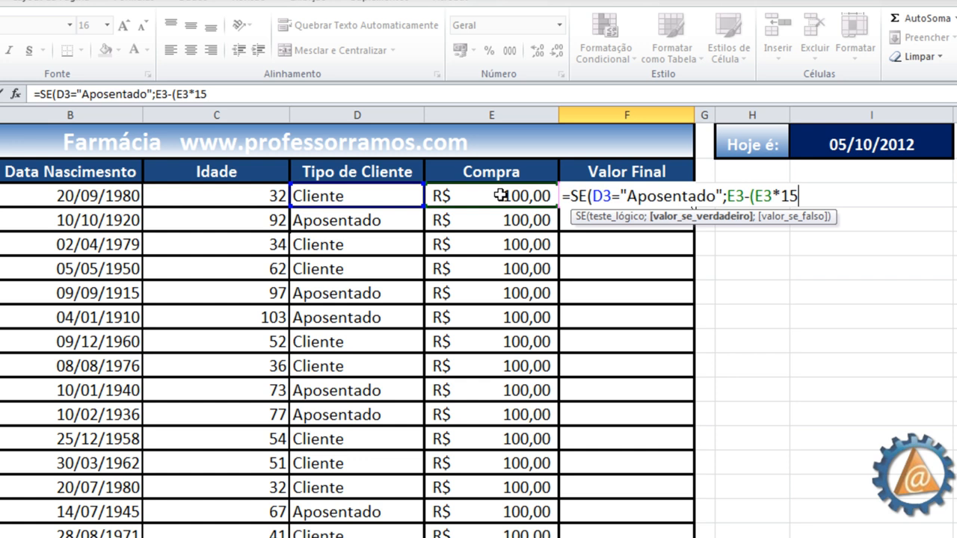
{"action": "type", "text": "%)"}
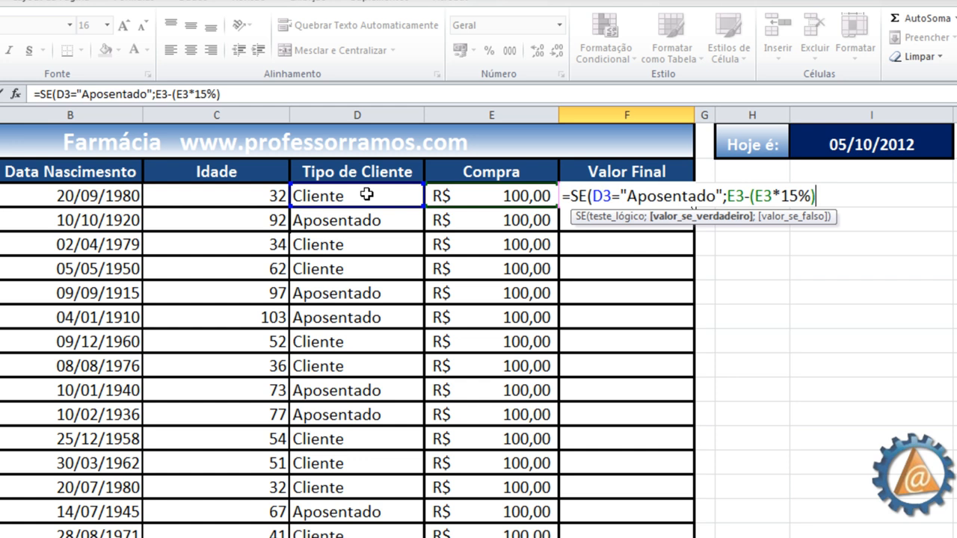
{"action": "type", "text": ";"}
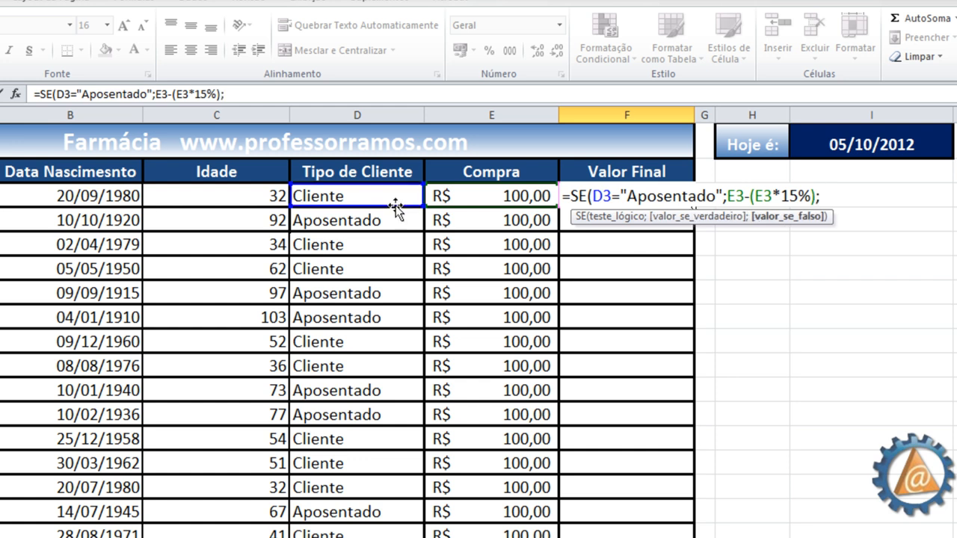
{"action": "left_click", "coordinate": [501, 197]}
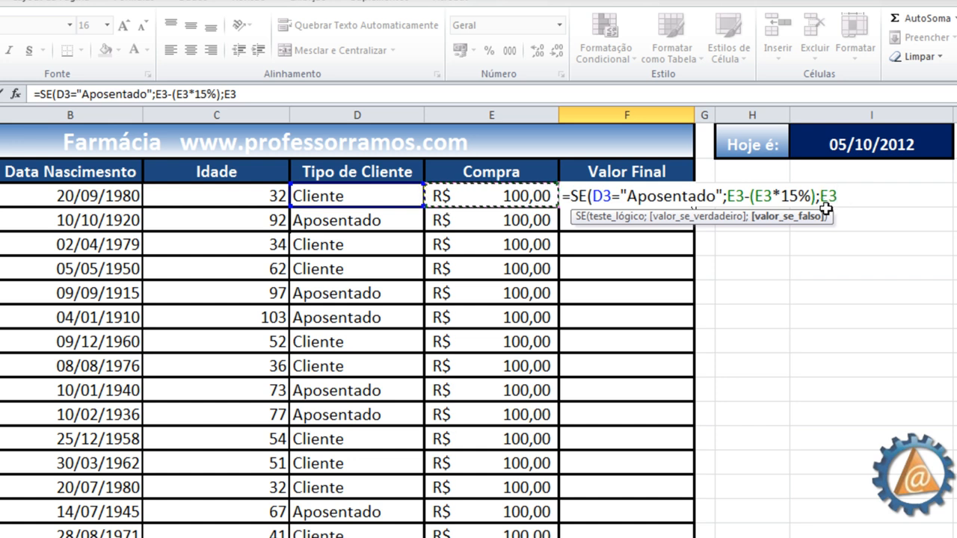
{"action": "type", "text": ")"}
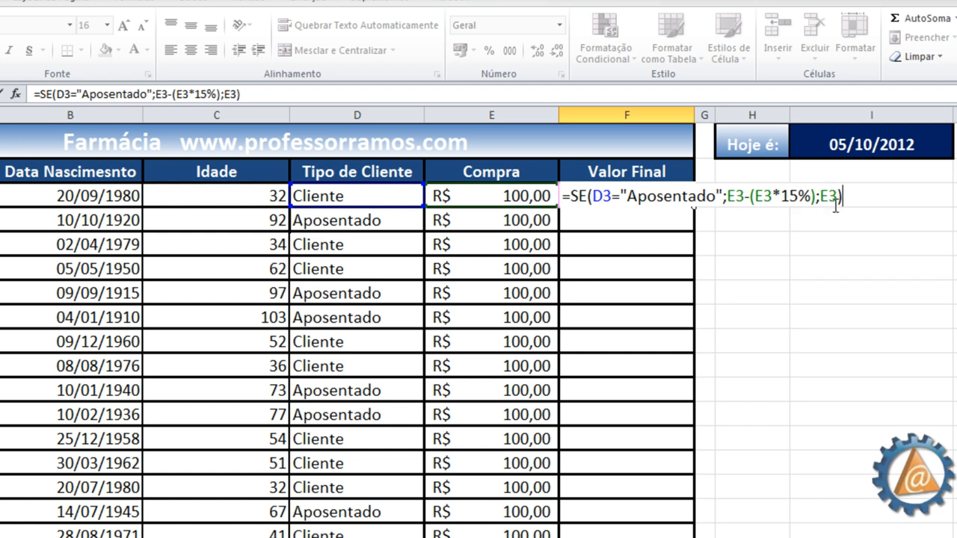
{"action": "key", "text": "Return"}
{"action": "left_click", "coordinate": [648, 195]}
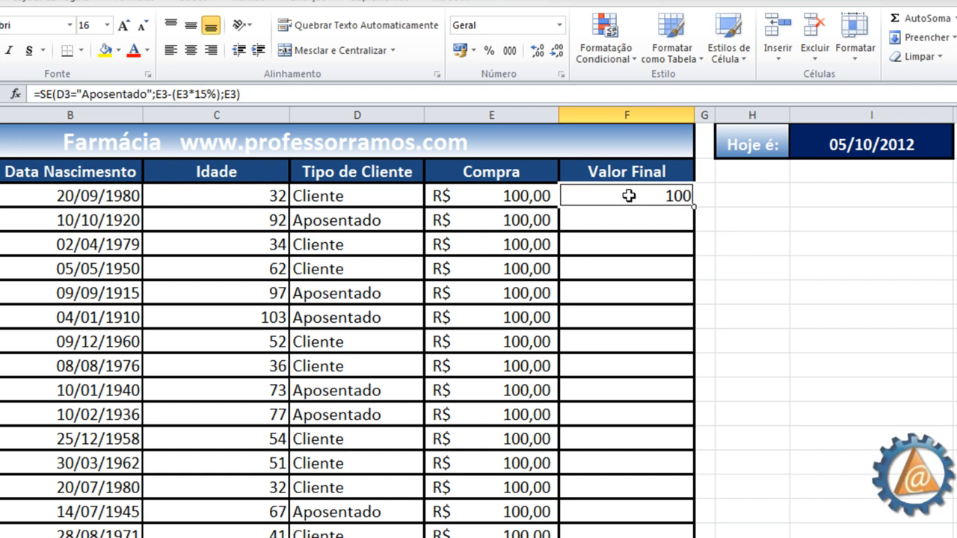
Step: Change the birth date in B3 to that of a client over 65 and check the formulas in C3 and D3
{"action": "left_click", "coordinate": [73, 196]}
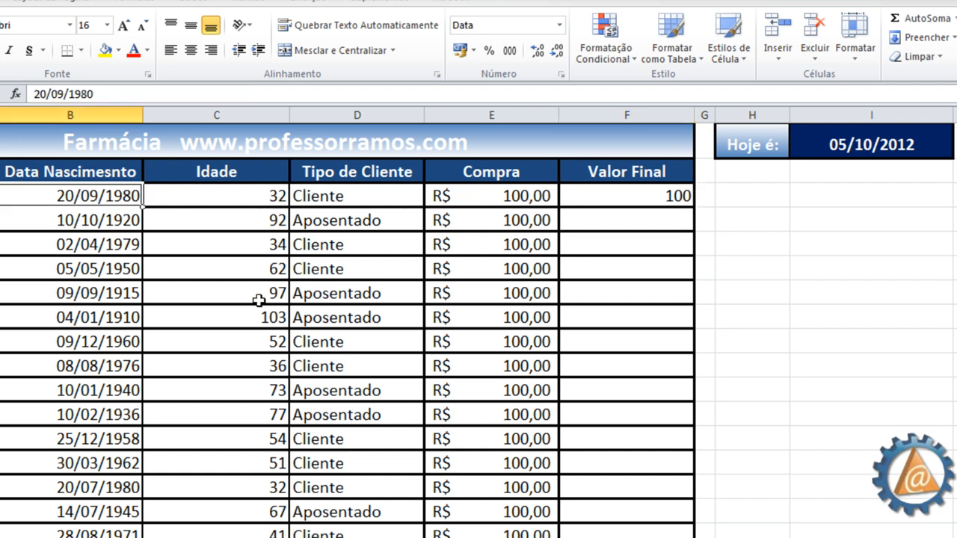
{"action": "type", "text": "10/"}
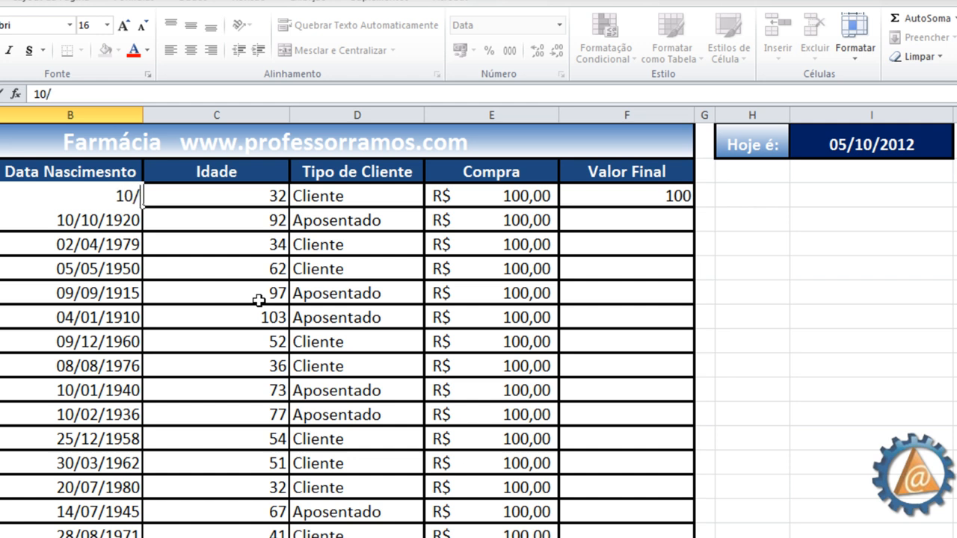
{"action": "type", "text": "10/1910"}
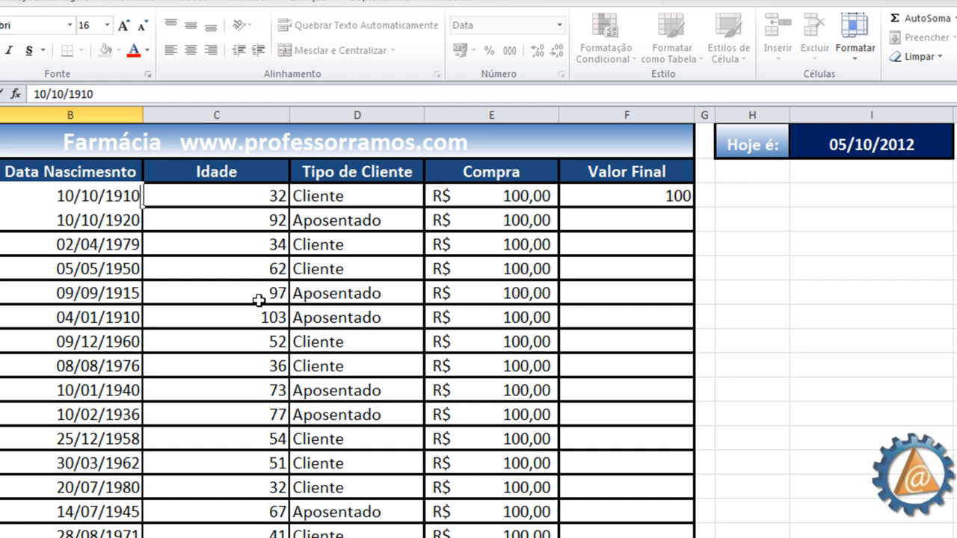
{"action": "key", "text": "Return"}
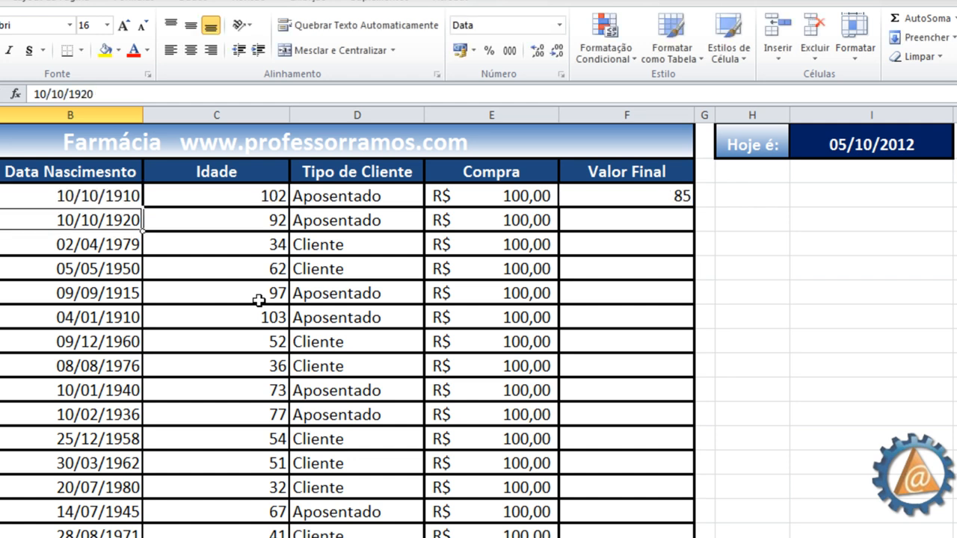
{"action": "left_click", "coordinate": [276, 198]}
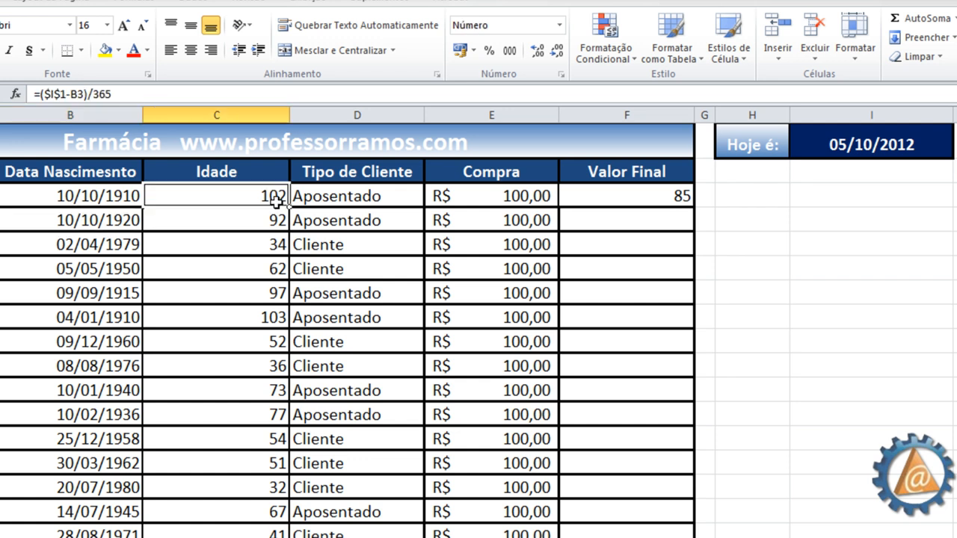
{"action": "left_click", "coordinate": [340, 196]}
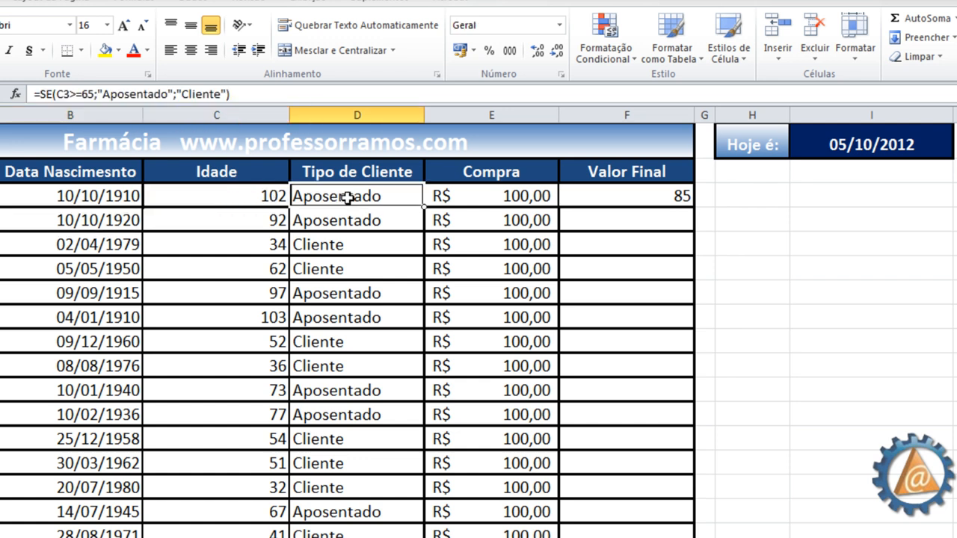
Step: Apply the accounting number format to F3 and fill its Valor Final formula down through F22
{"action": "left_click", "coordinate": [637, 197]}
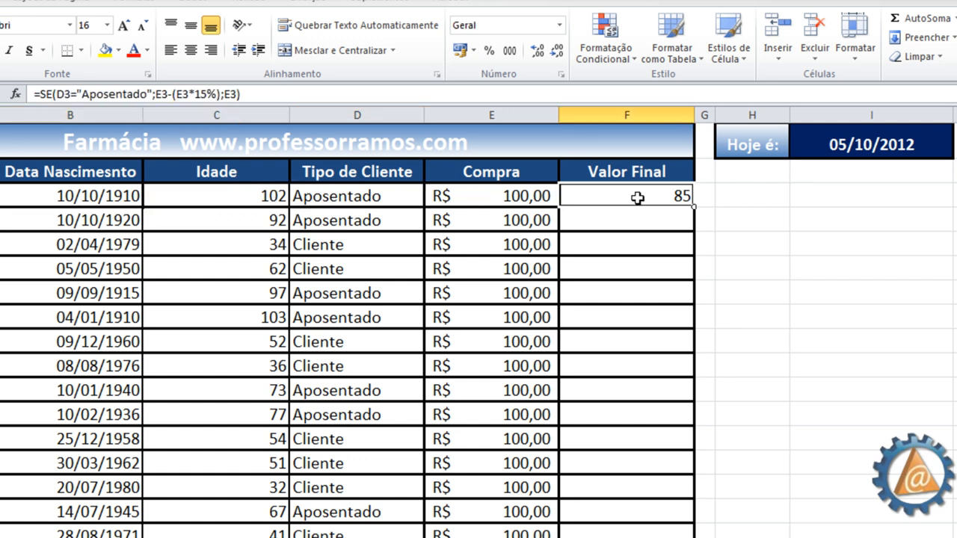
{"action": "left_click", "coordinate": [460, 50]}
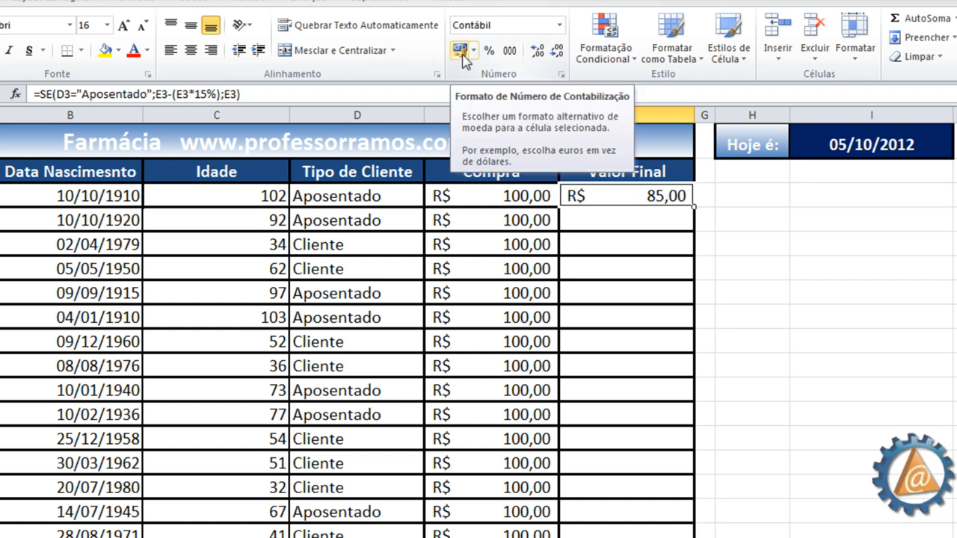
{"action": "double_click", "coordinate": [695, 205]}
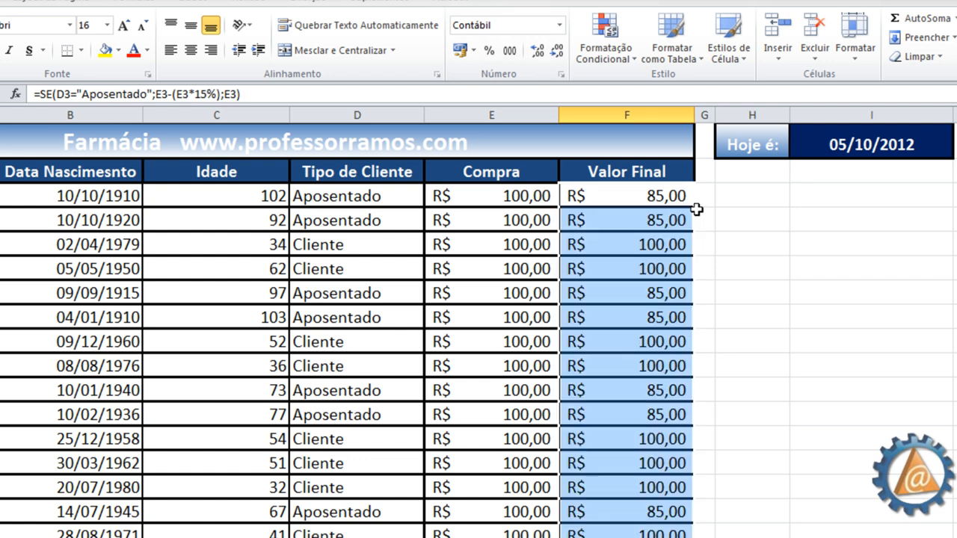
{"action": "left_click", "coordinate": [755, 359]}
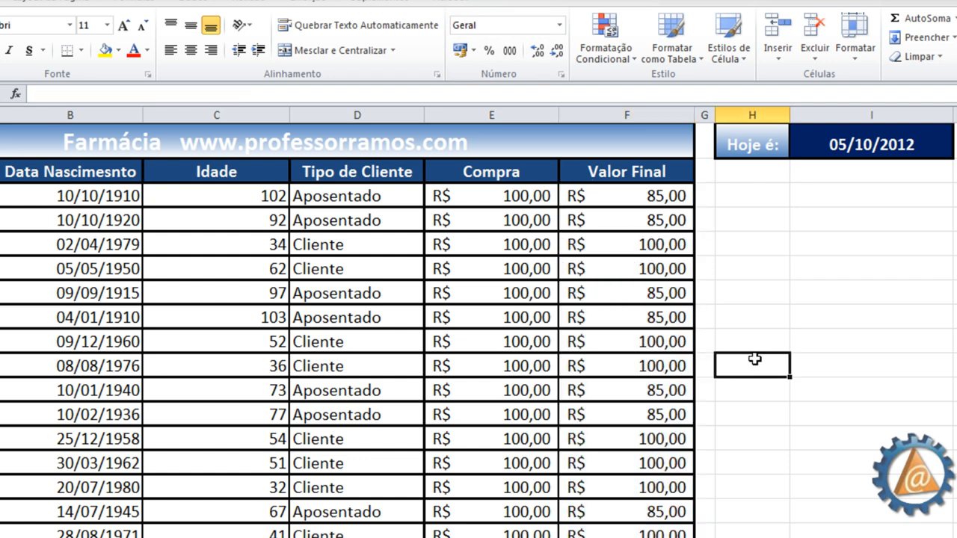
{"action": "double_click", "coordinate": [600, 204]}
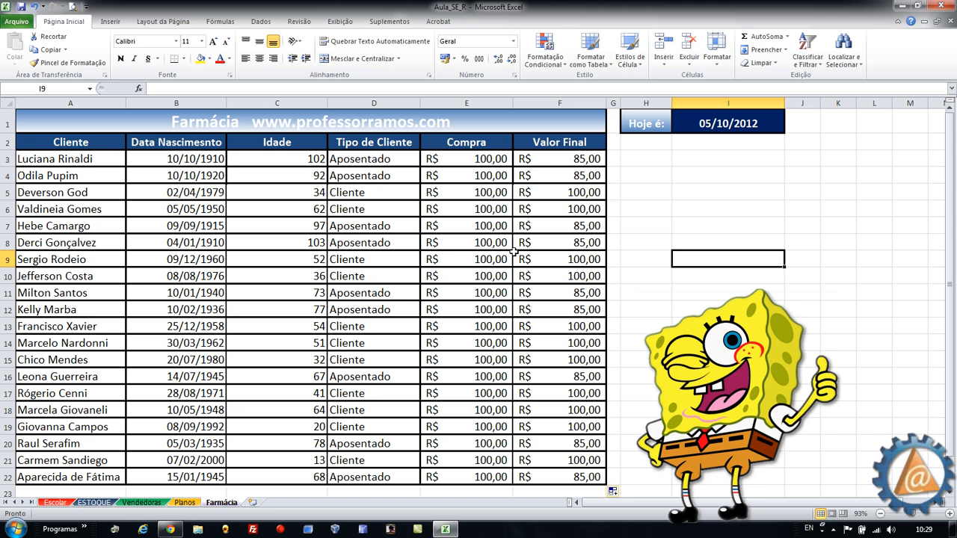
Step: Switch to the Chrome browser window showing the professorramos.com home page
{"action": "left_click", "coordinate": [170, 530]}
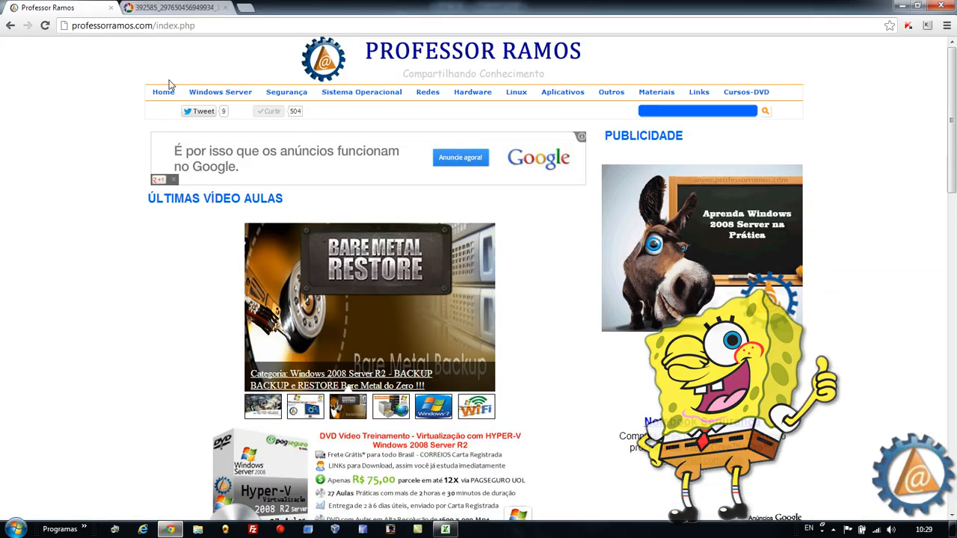